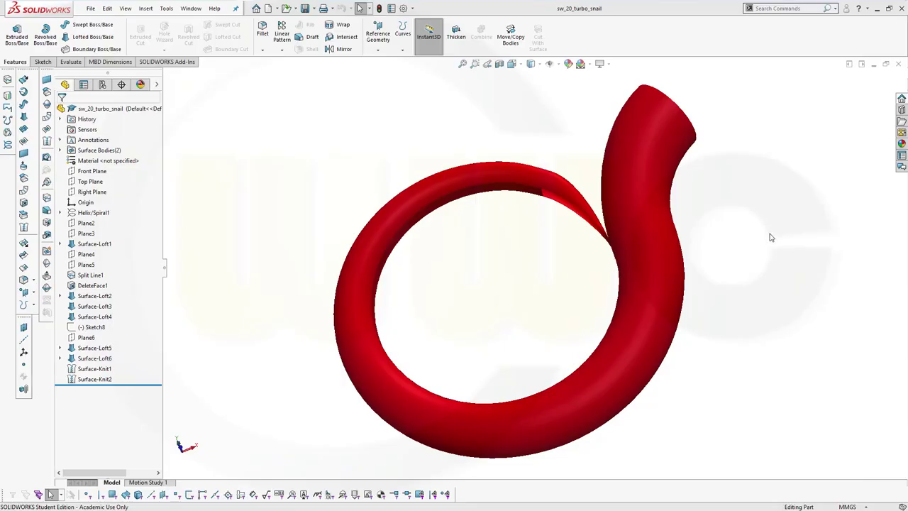
Orbit the finished turbo snail model to a flatter view.
{"action": "middle_click_drag", "start_coordinate": [753, 291], "coordinate": [740, 347]}
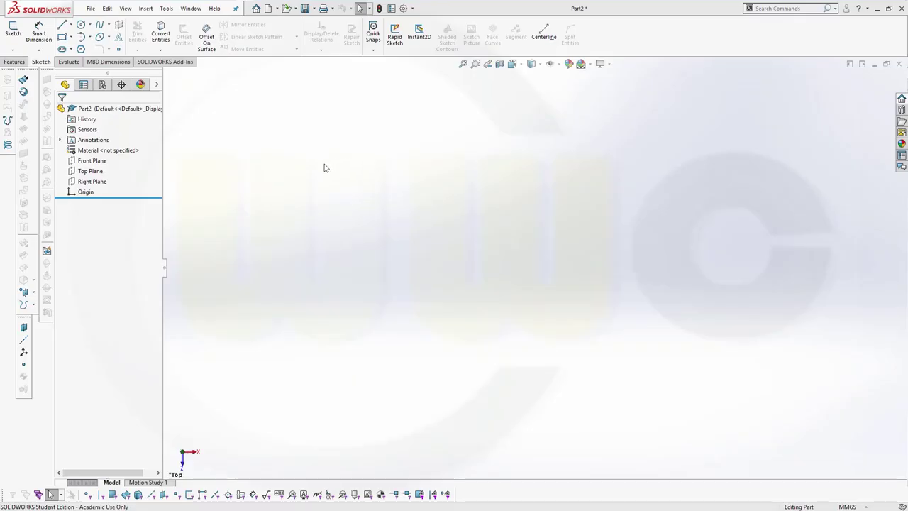
Start a Helix/Spiral on the Top Plane and draw a circle centred on the origin.
{"action": "left_click", "coordinate": [7, 145]}
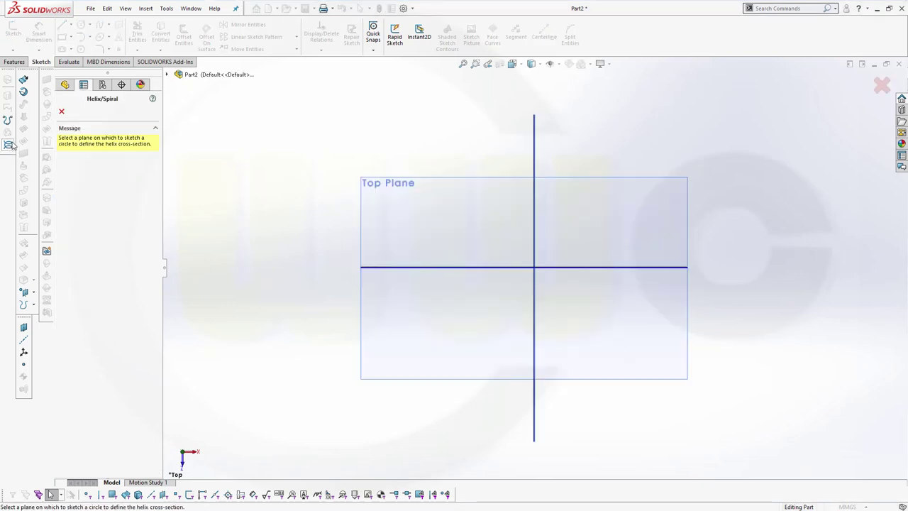
{"action": "left_click", "coordinate": [417, 183]}
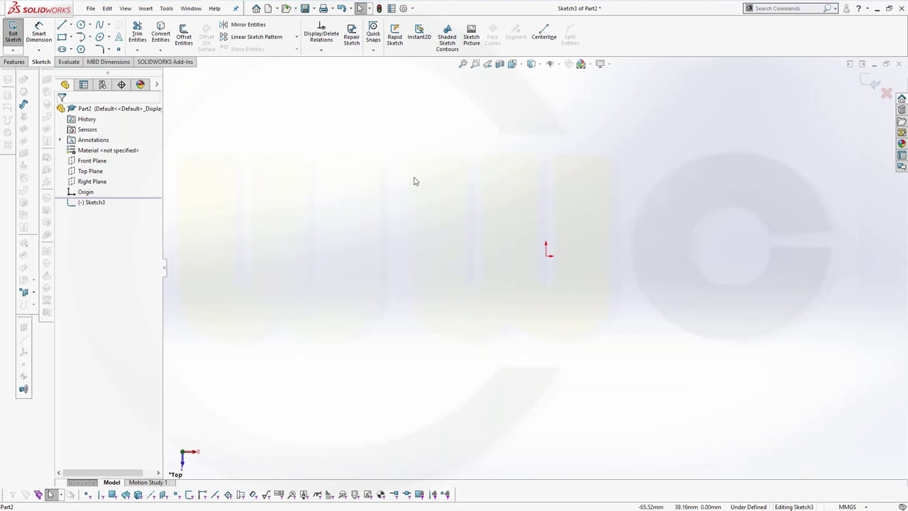
{"action": "left_click", "coordinate": [81, 25]}
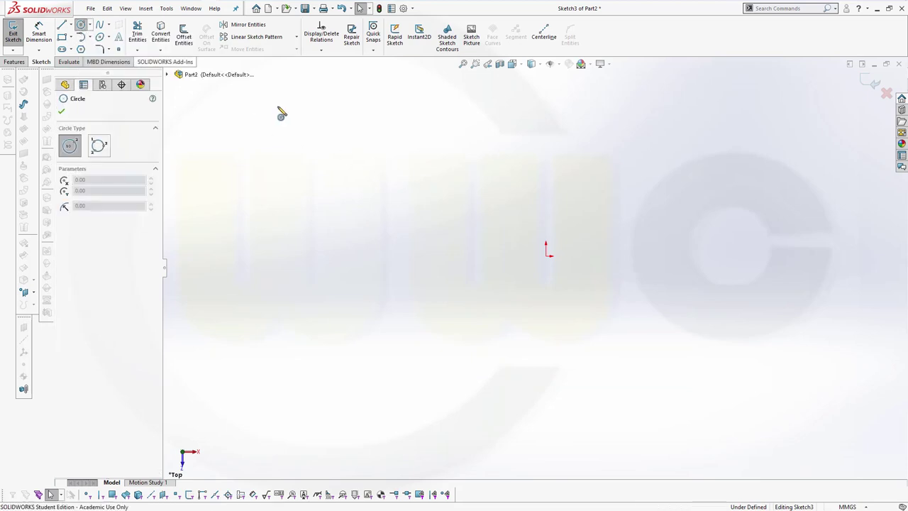
{"action": "left_click", "coordinate": [545, 255]}
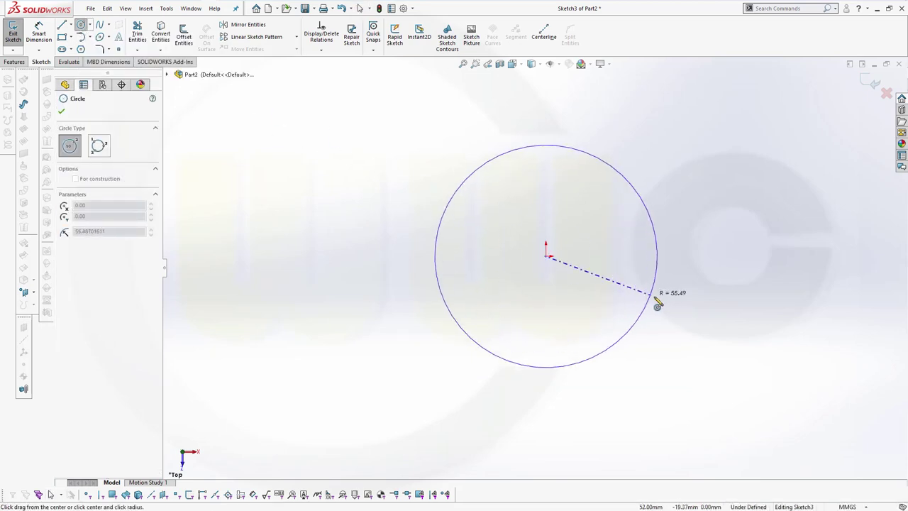
{"action": "left_click", "coordinate": [656, 300]}
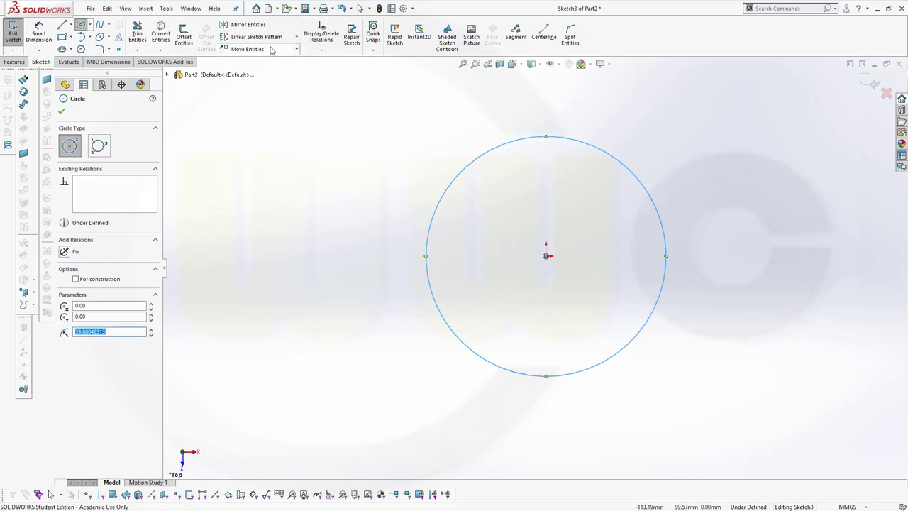
Dimension the circle to a 235 mm diameter and exit the sketch.
{"action": "left_click", "coordinate": [39, 33]}
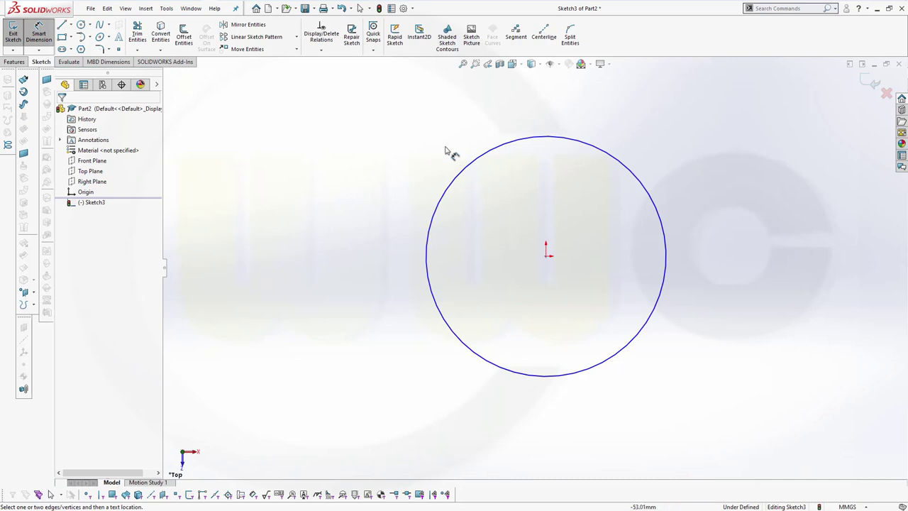
{"action": "left_click", "coordinate": [472, 170]}
{"action": "left_click", "coordinate": [454, 145]}
{"action": "type", "text": "235"}
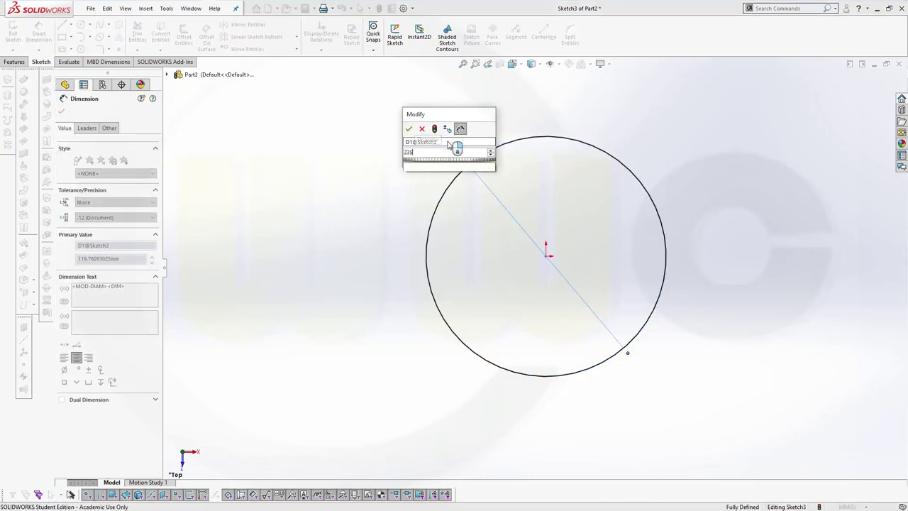
{"action": "key", "text": "Return"}
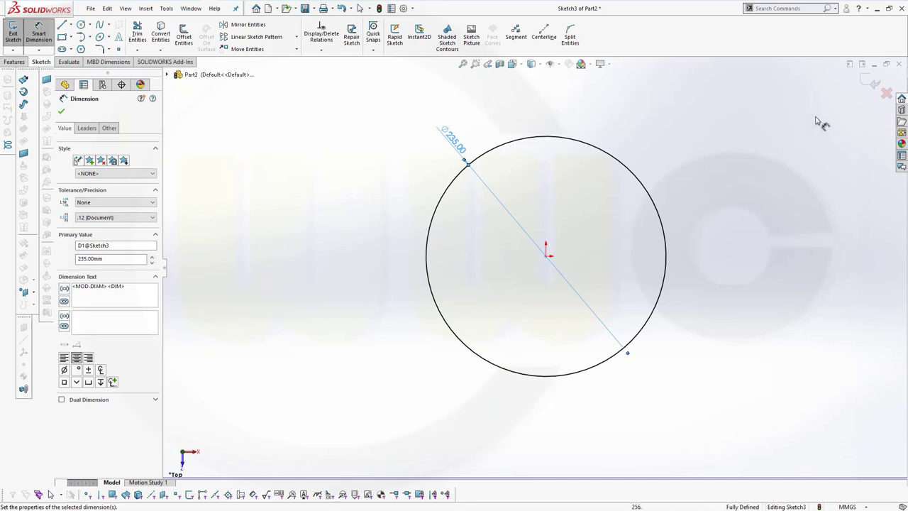
{"action": "left_click", "coordinate": [874, 85]}
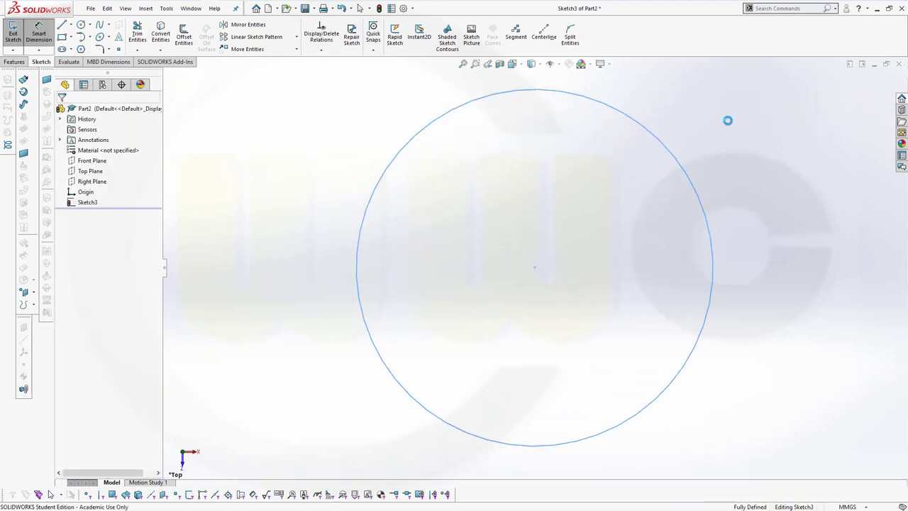
Create a clockwise, reversed spiral with 23 mm pitch and 0.875 revolutions.
{"action": "left_click", "coordinate": [92, 173]}
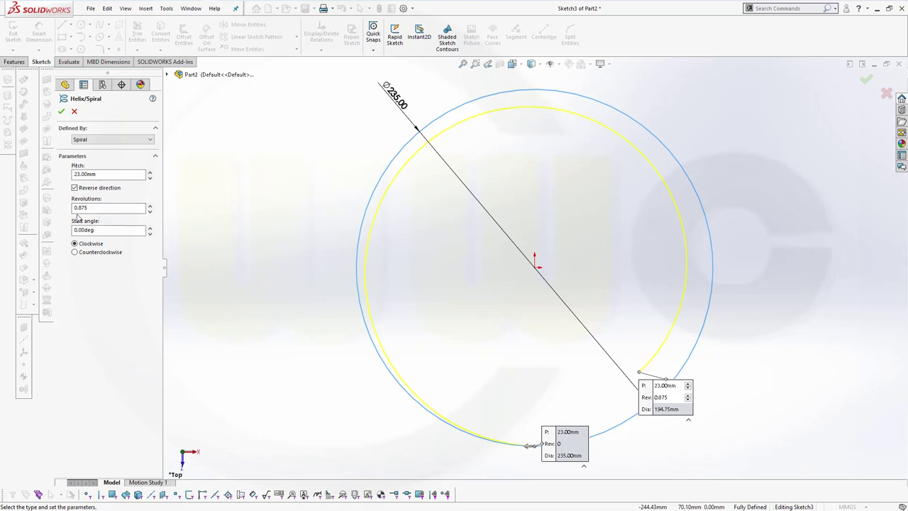
{"action": "left_click", "coordinate": [79, 210]}
{"action": "left_click", "coordinate": [61, 112]}
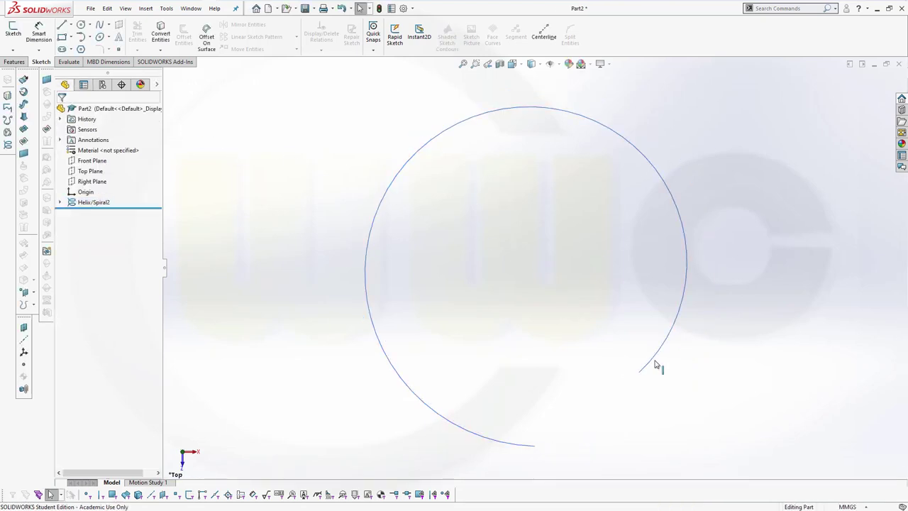
Orbit to inspect the spiral and check where the Right Plane sits.
{"action": "middle_click_drag", "start_coordinate": [655, 365], "coordinate": [502, 326]}
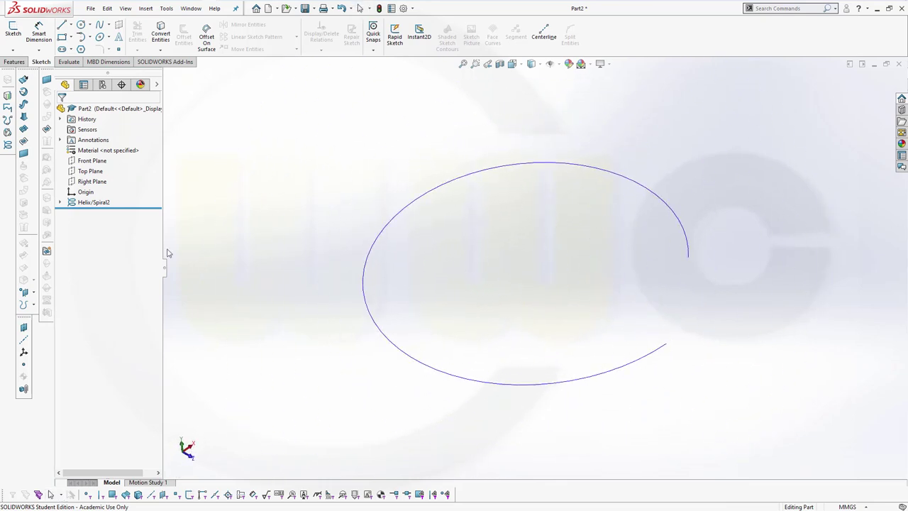
{"action": "left_click", "coordinate": [93, 183]}
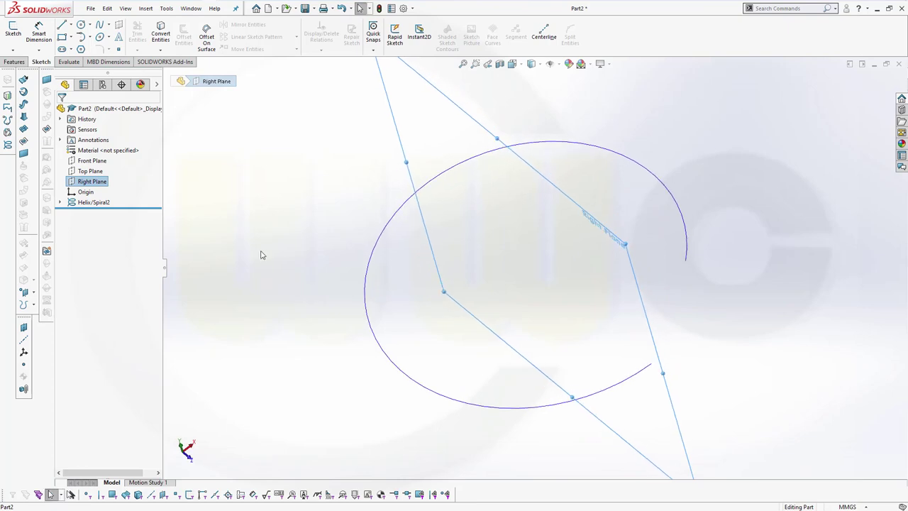
{"action": "left_click", "coordinate": [277, 182]}
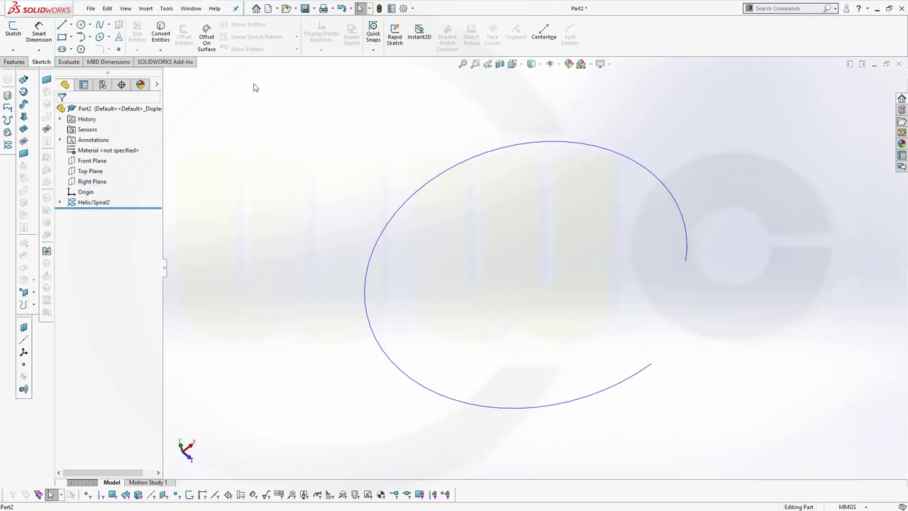
{"action": "left_click", "coordinate": [15, 62]}
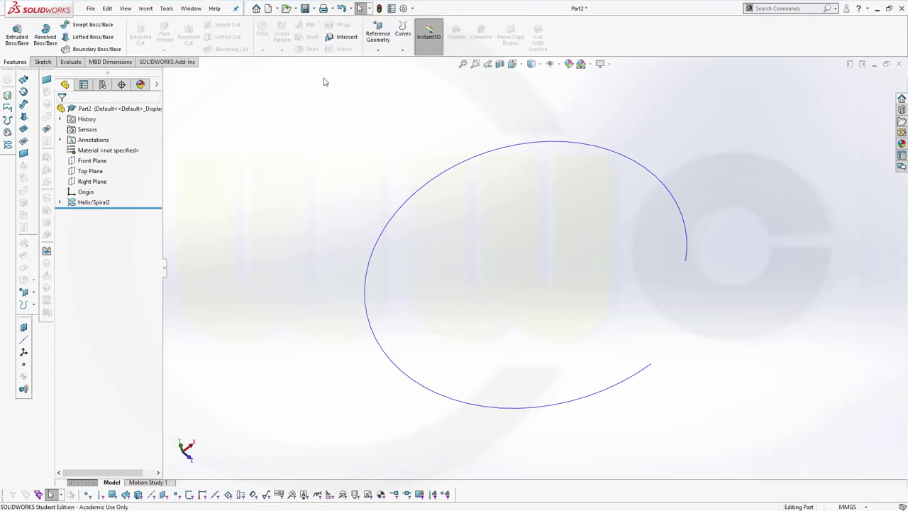
Create Plane1 perpendicular to the spiral edge, passing through its end point.
{"action": "left_click", "coordinate": [377, 49]}
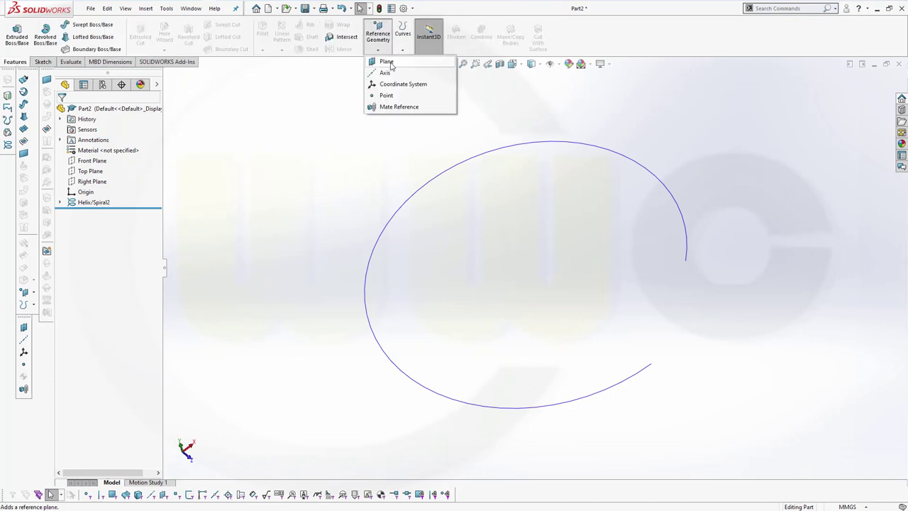
{"action": "left_click", "coordinate": [383, 61]}
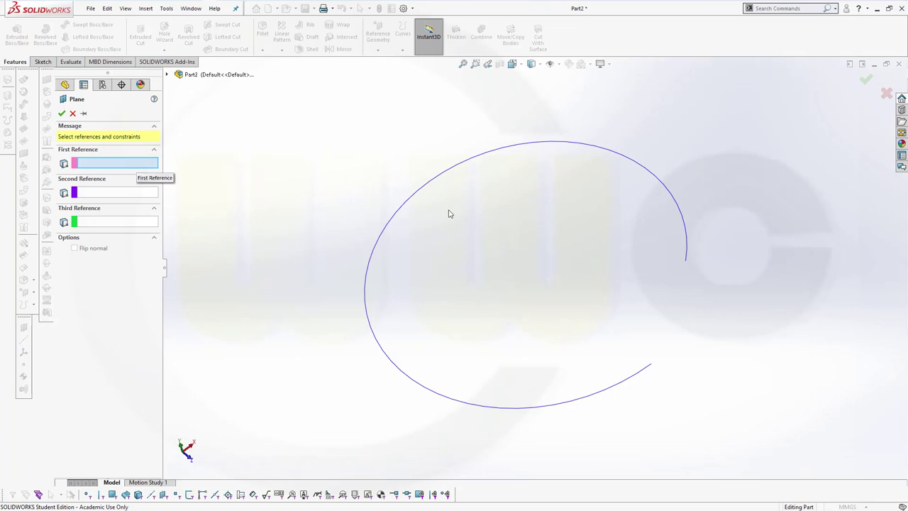
{"action": "left_click", "coordinate": [686, 247]}
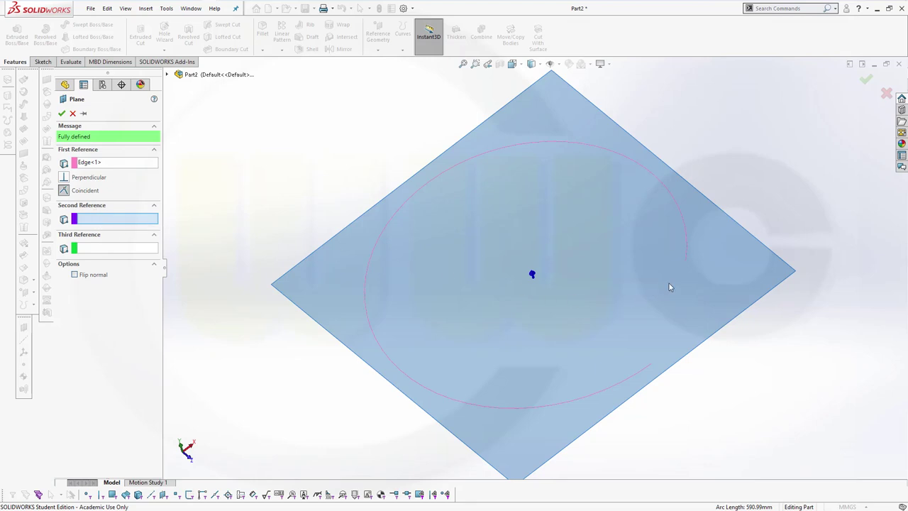
{"action": "left_click", "coordinate": [685, 261]}
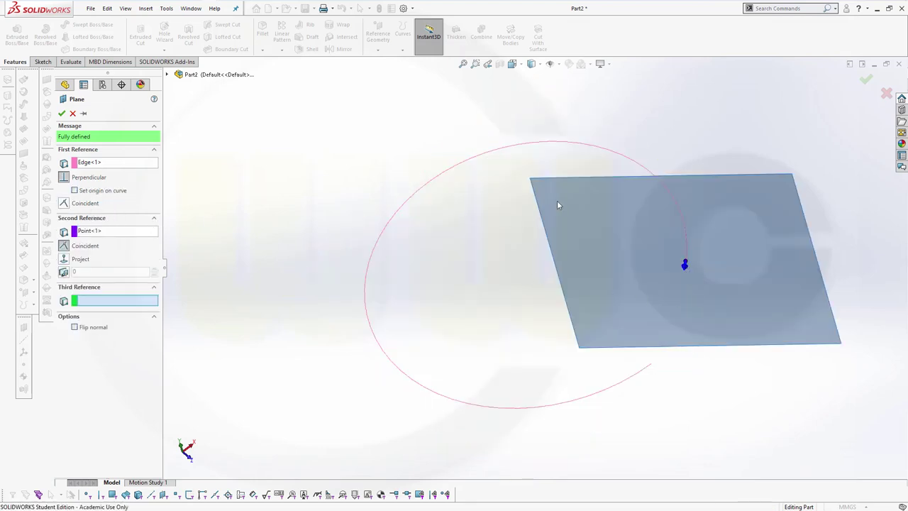
{"action": "left_click", "coordinate": [62, 113]}
{"action": "middle_click_drag", "start_coordinate": [433, 242], "coordinate": [439, 263]}
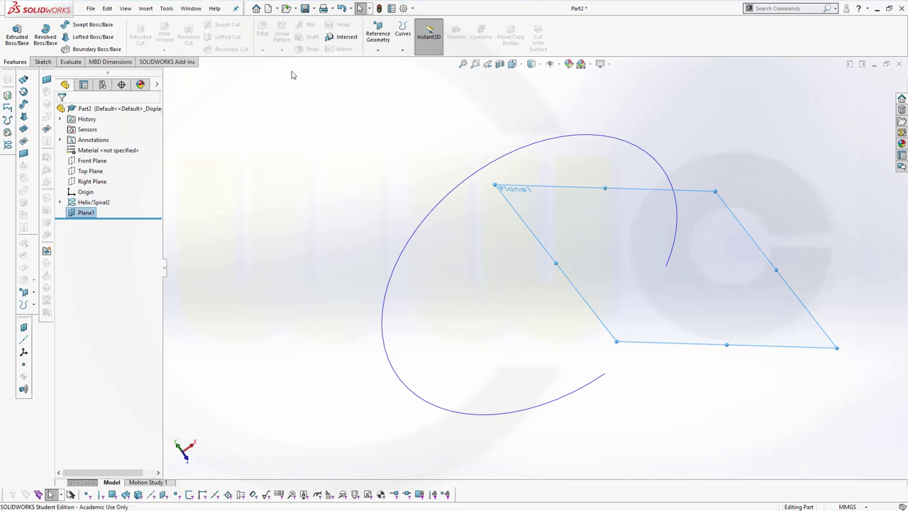
Create Plane2 from the spiral edge and its other endpoint, dropping Plane1 as a reference.
{"action": "left_click", "coordinate": [378, 50]}
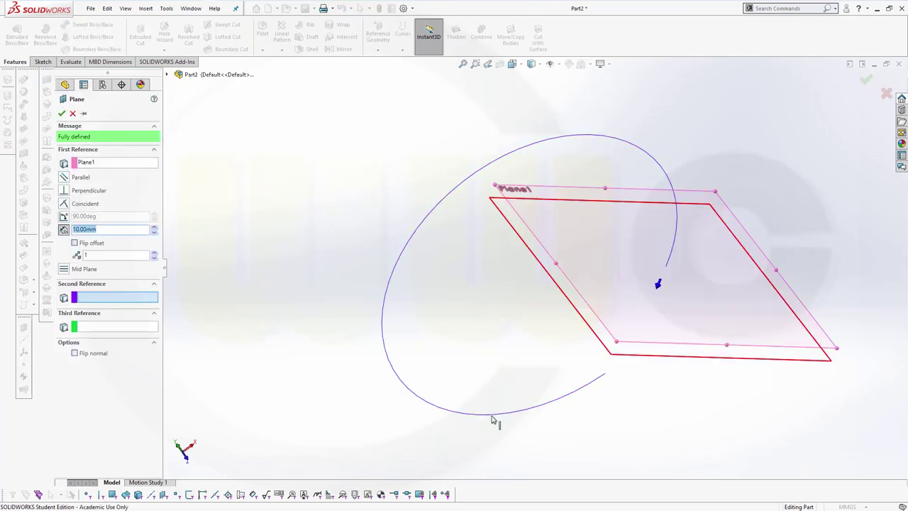
{"action": "left_click", "coordinate": [589, 383]}
{"action": "left_click", "coordinate": [605, 374]}
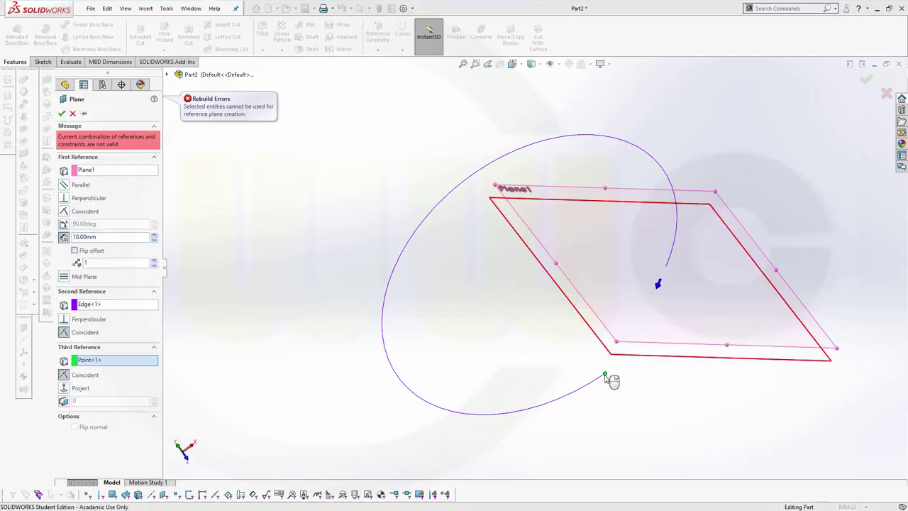
{"action": "left_click", "coordinate": [90, 171]}
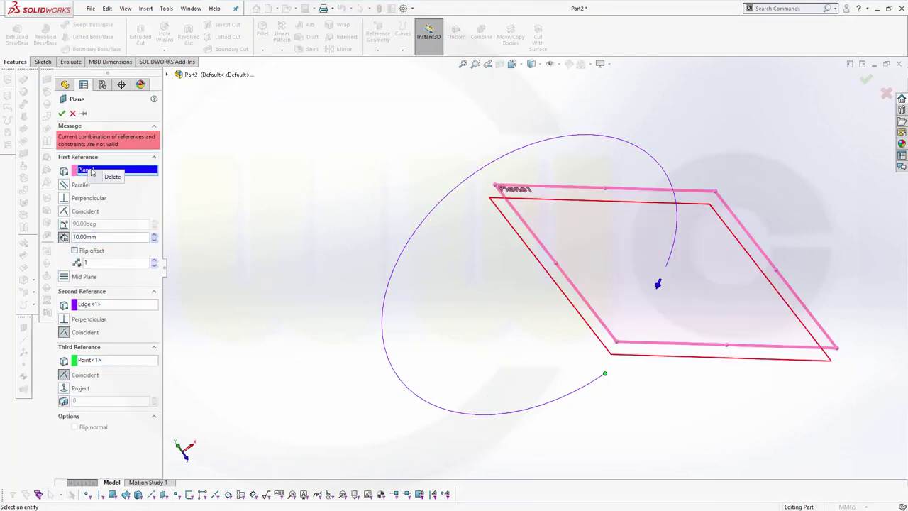
{"action": "key", "text": "Delete"}
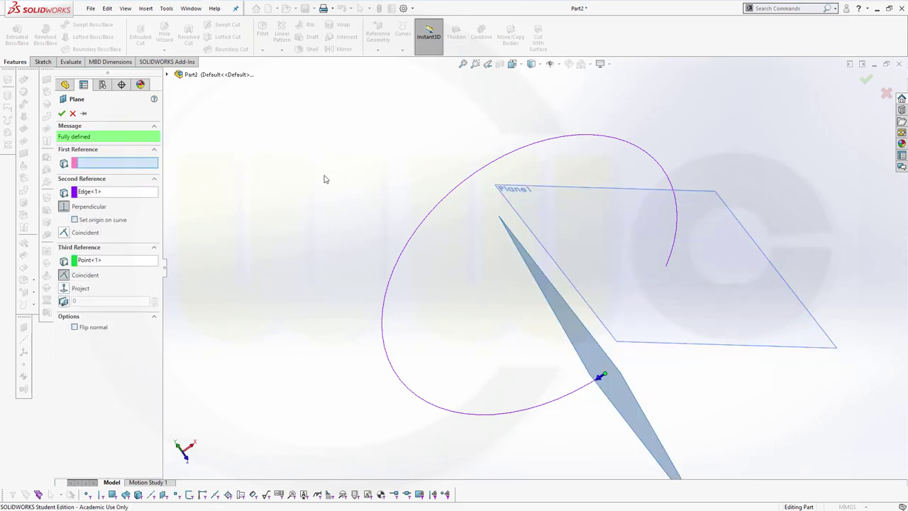
{"action": "middle_click_drag", "start_coordinate": [390, 224], "coordinate": [300, 216]}
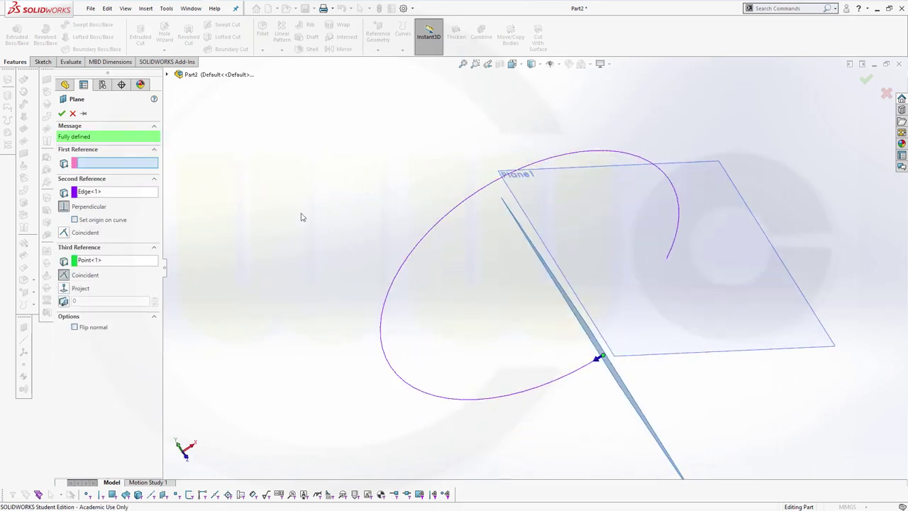
{"action": "left_click", "coordinate": [62, 114]}
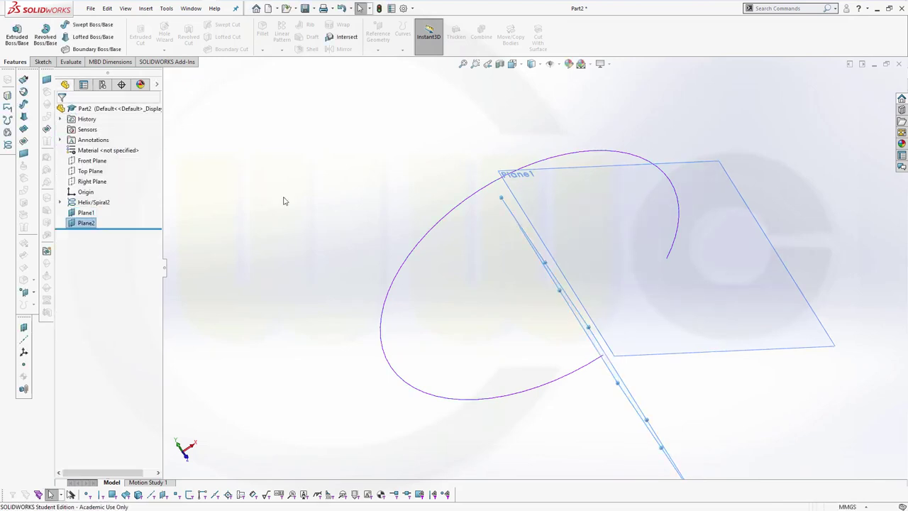
{"action": "middle_click_drag", "start_coordinate": [394, 234], "coordinate": [354, 238]}
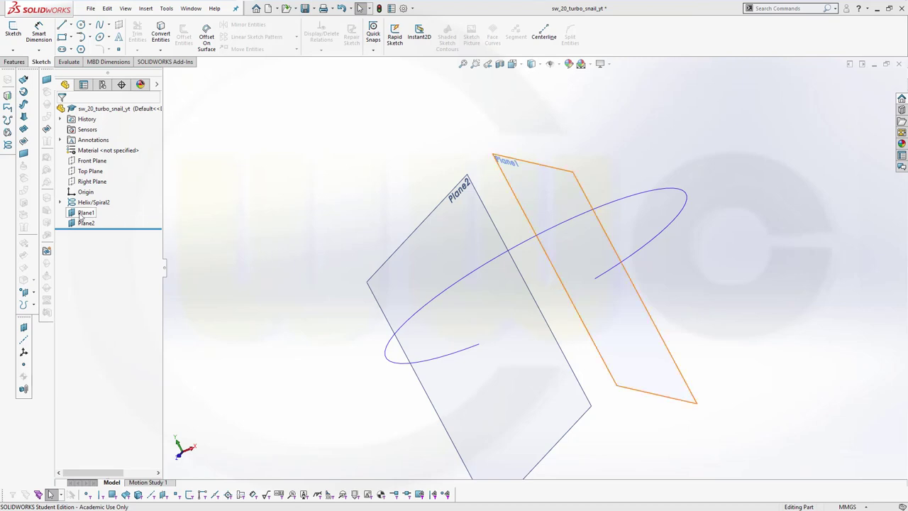
Review Plane1's definition and confirm it unchanged.
{"action": "left_click", "coordinate": [83, 213]}
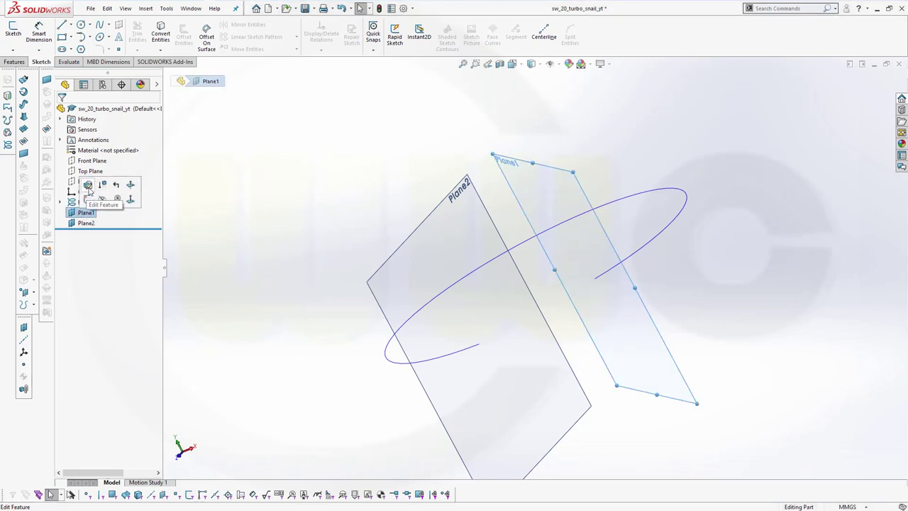
{"action": "left_click", "coordinate": [88, 186]}
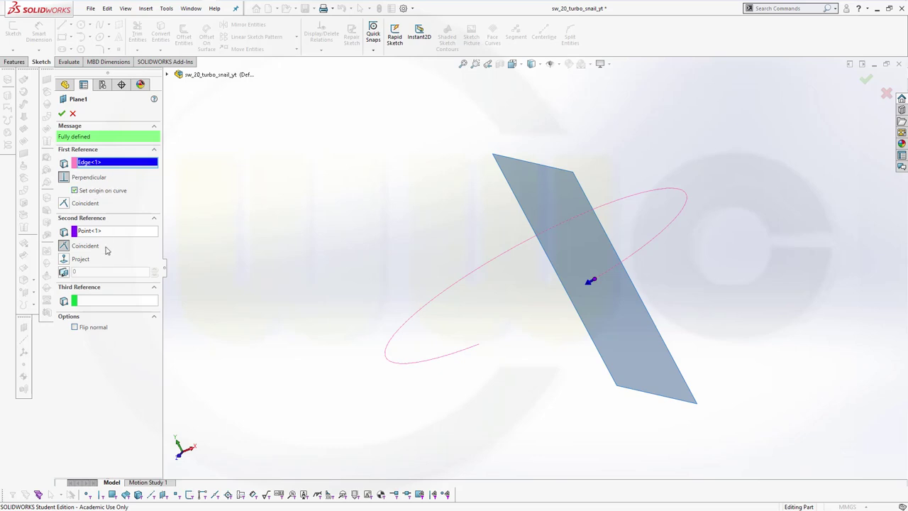
{"action": "left_click", "coordinate": [62, 114]}
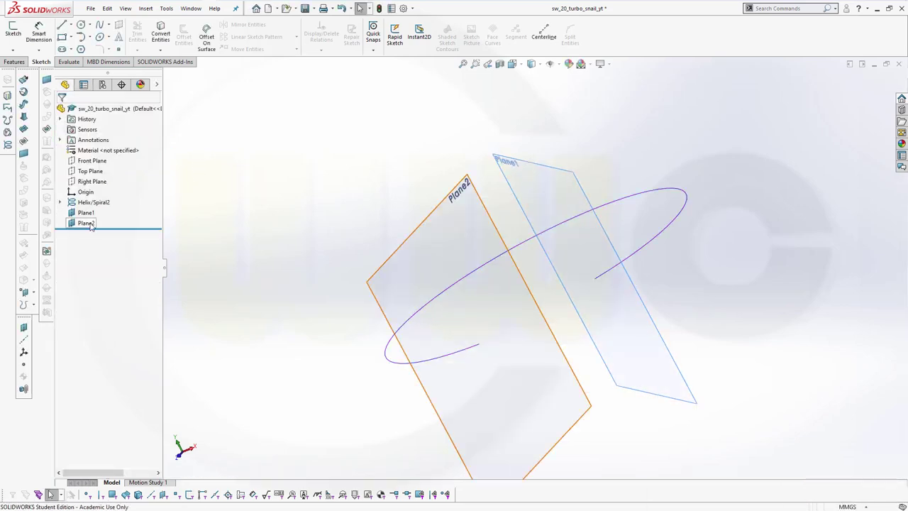
Edit Plane2 so its origin is set on the spiral curve.
{"action": "right_click", "coordinate": [91, 225]}
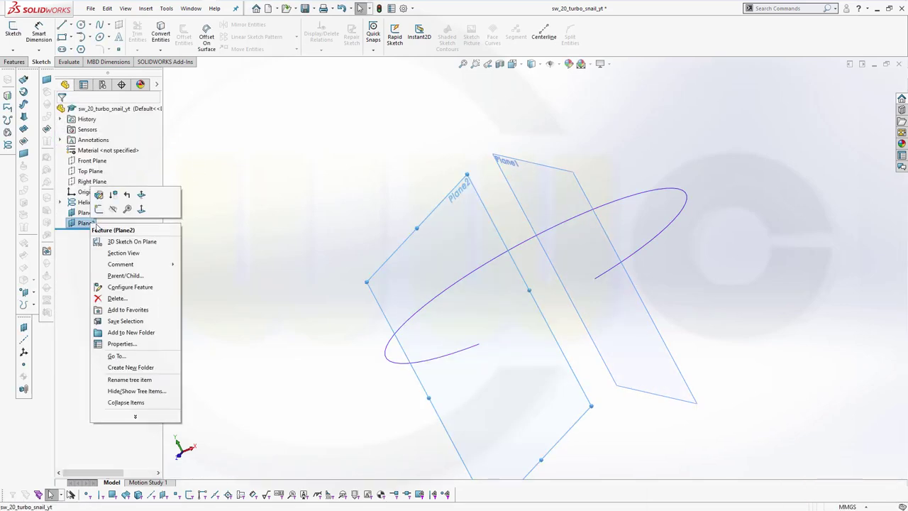
{"action": "left_click", "coordinate": [100, 195]}
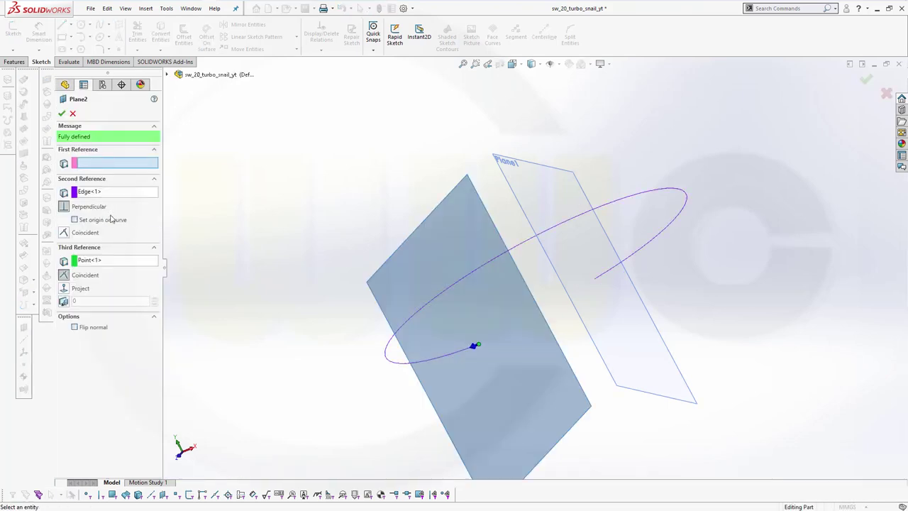
{"action": "left_click", "coordinate": [75, 219]}
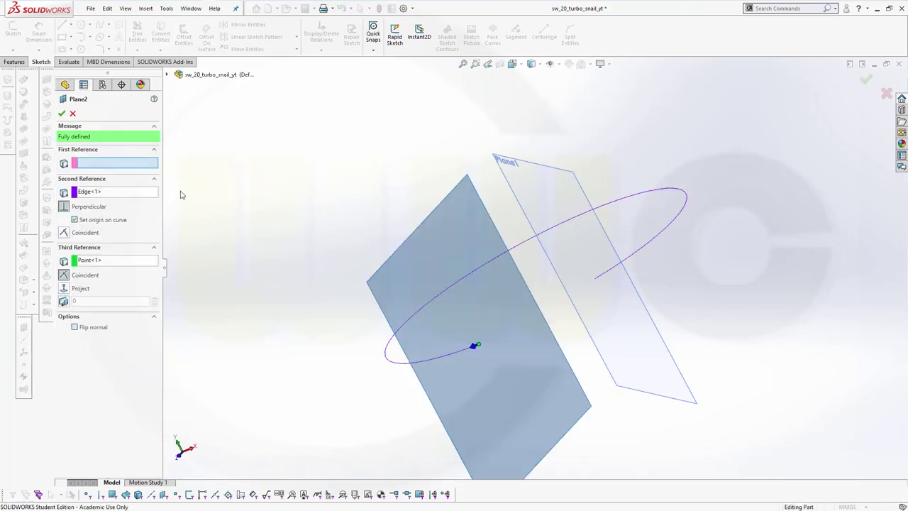
{"action": "left_click", "coordinate": [62, 113]}
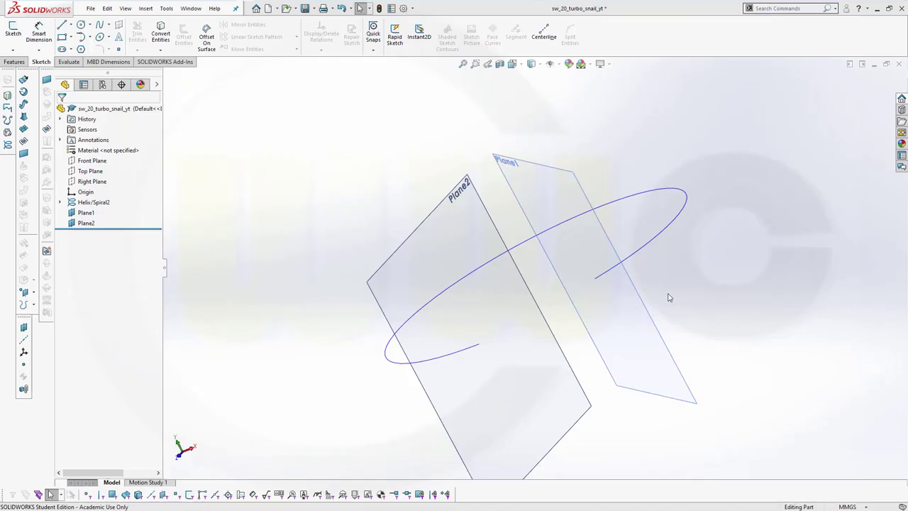
{"action": "middle_click_drag", "start_coordinate": [669, 298], "coordinate": [688, 208]}
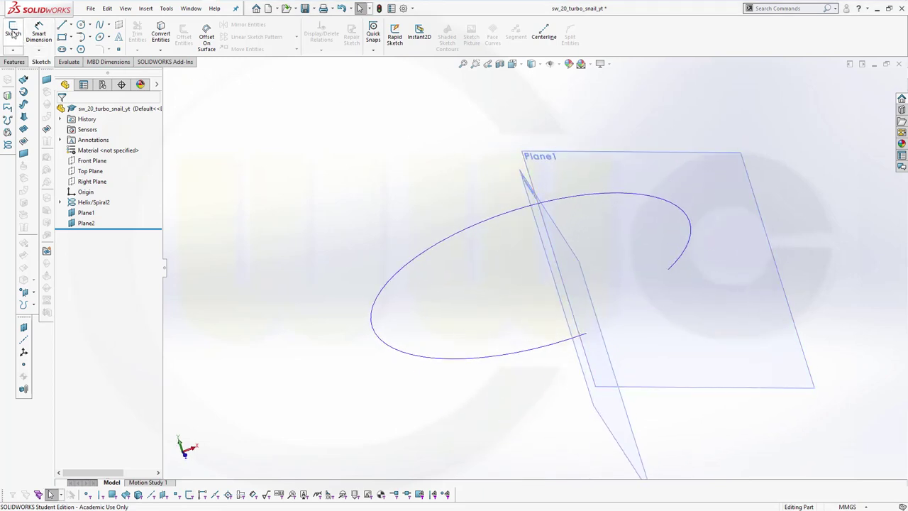
Start a sketch on Plane1 and convert the spiral into a construction line.
{"action": "left_click", "coordinate": [573, 156]}
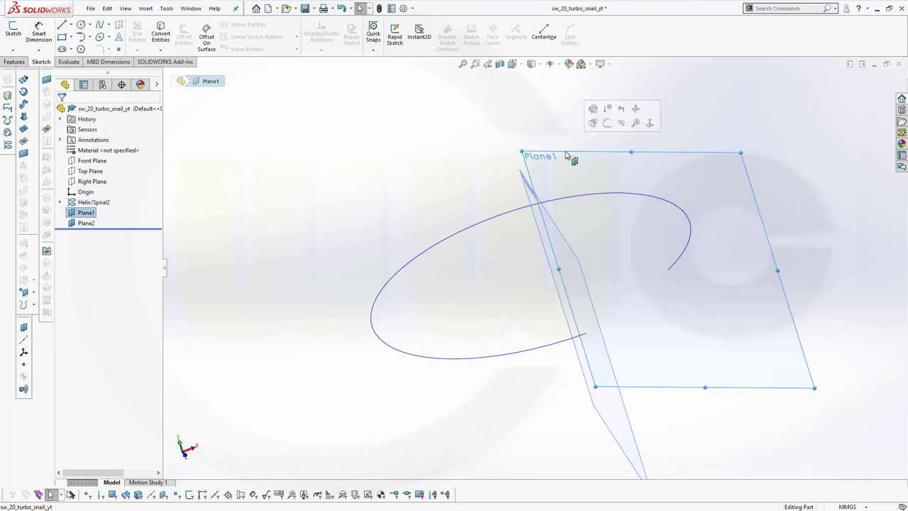
{"action": "left_click", "coordinate": [606, 124]}
{"action": "mouse_move", "coordinate": [584, 155]}
{"action": "middle_mouse_down"}
{"action": "mouse_move", "coordinate": [535, 199]}
{"action": "mouse_move", "coordinate": [547, 219]}
{"action": "middle_mouse_up"}
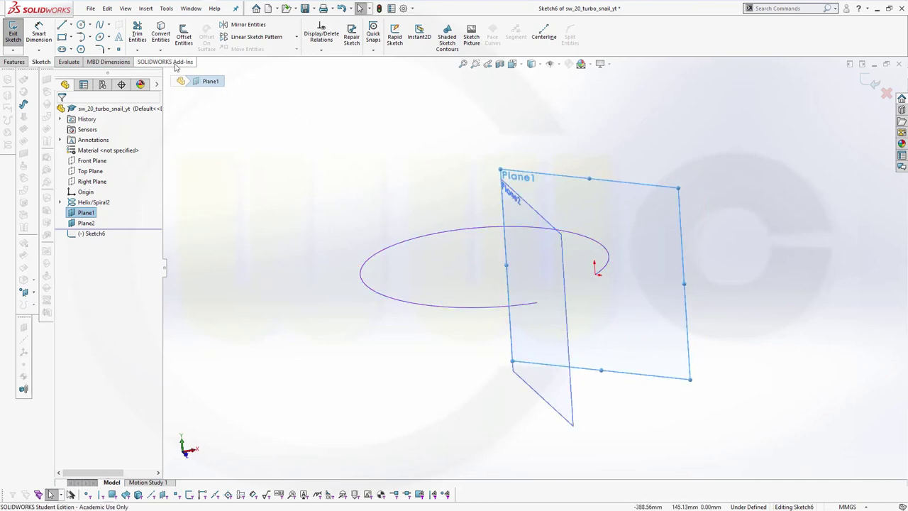
{"action": "left_click", "coordinate": [161, 44]}
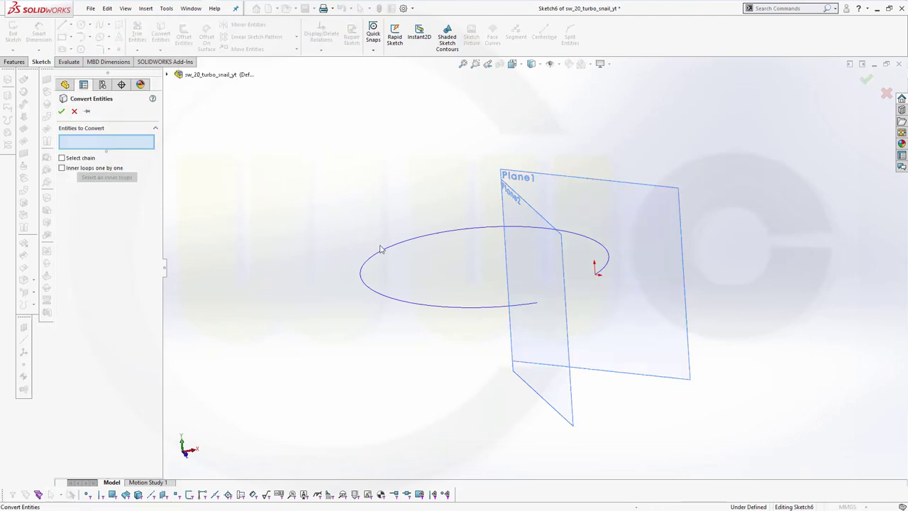
{"action": "left_click", "coordinate": [410, 244]}
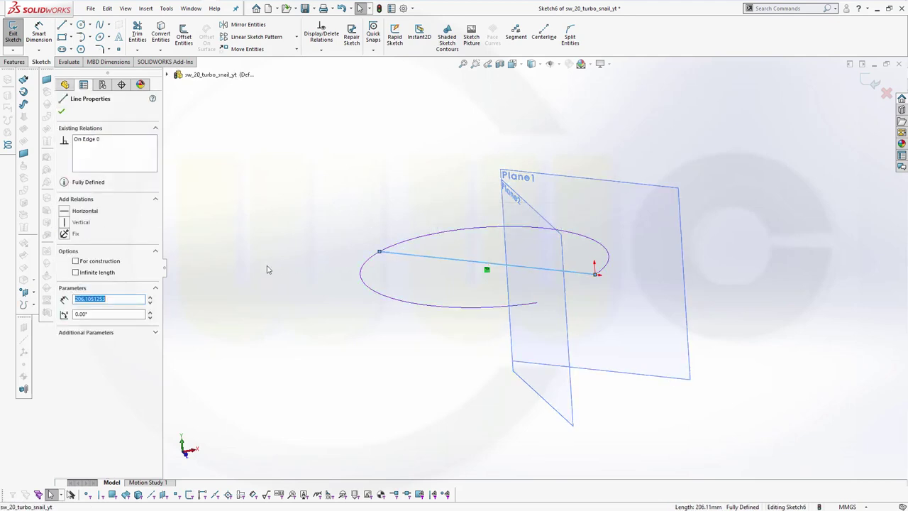
{"action": "left_click", "coordinate": [75, 261]}
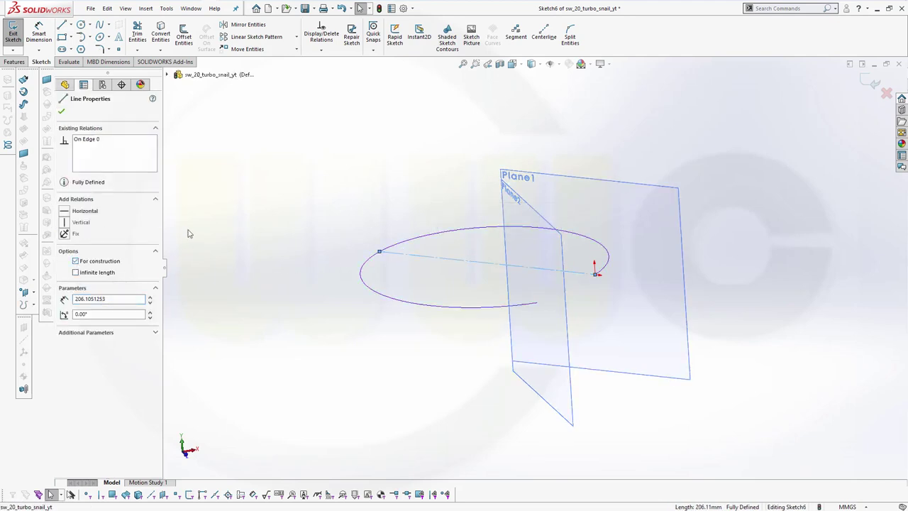
{"action": "left_click", "coordinate": [63, 114]}
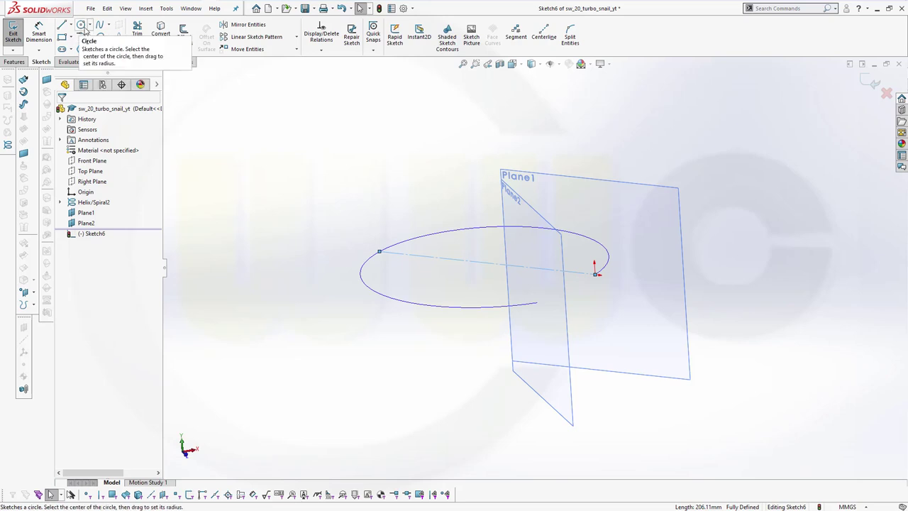
Draw a circle at the line's endpoint and dimension it to 20 mm diameter.
{"action": "left_click", "coordinate": [82, 27]}
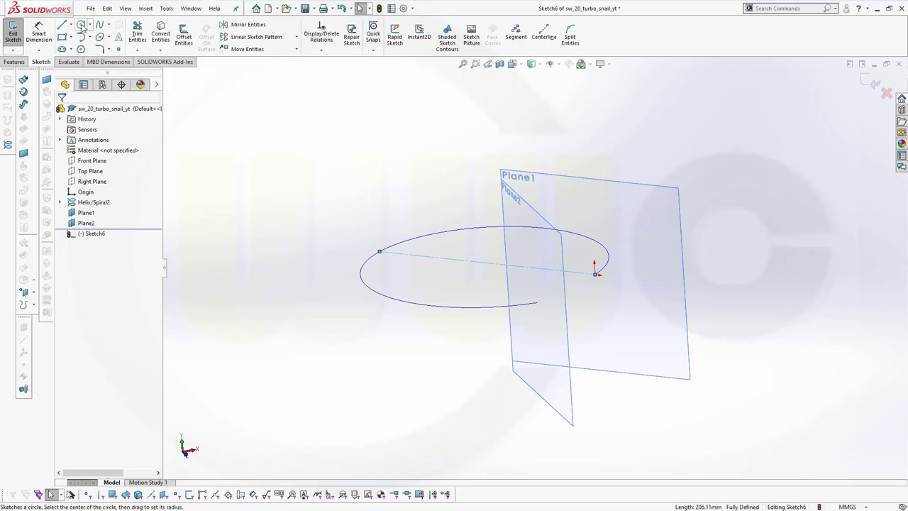
{"action": "left_click", "coordinate": [594, 275]}
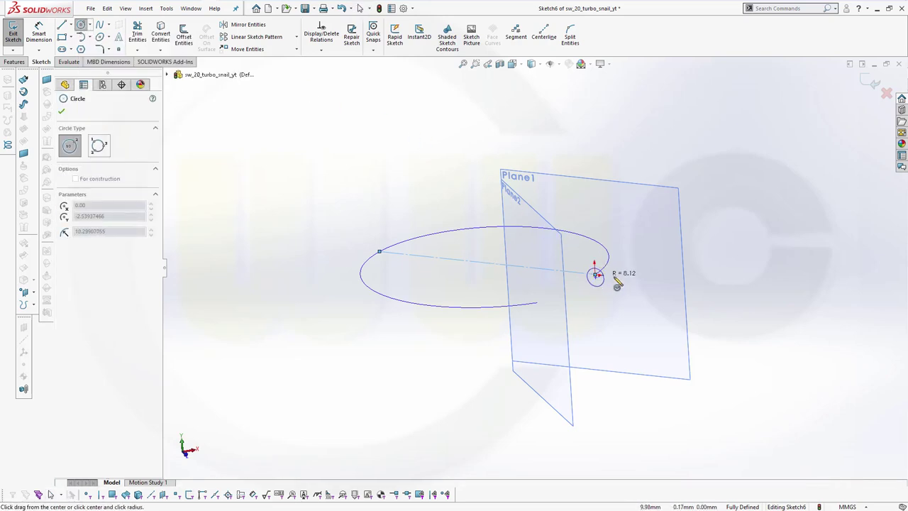
{"action": "left_click", "coordinate": [628, 286]}
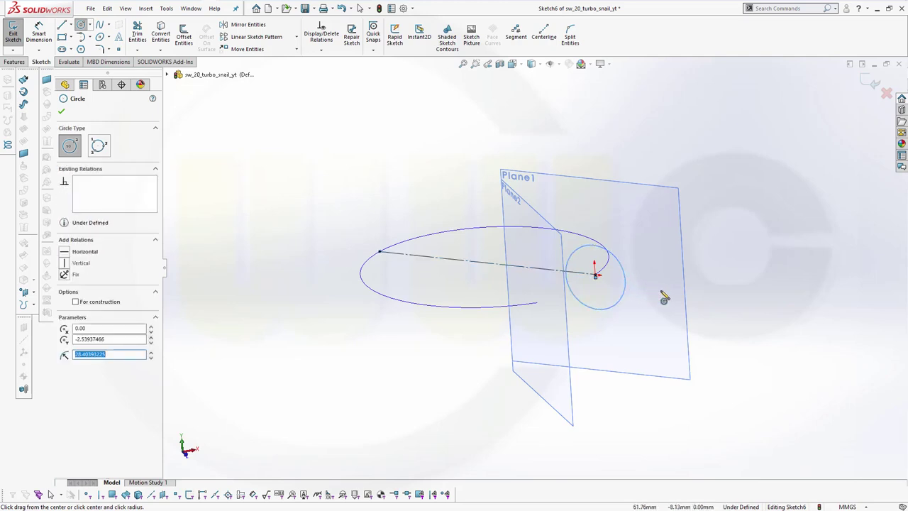
{"action": "left_click", "coordinate": [38, 35]}
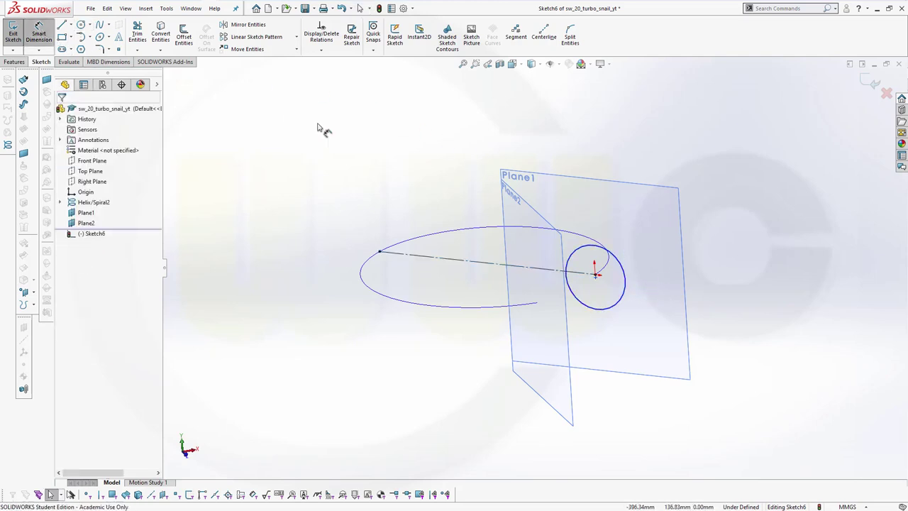
{"action": "left_click", "coordinate": [625, 296]}
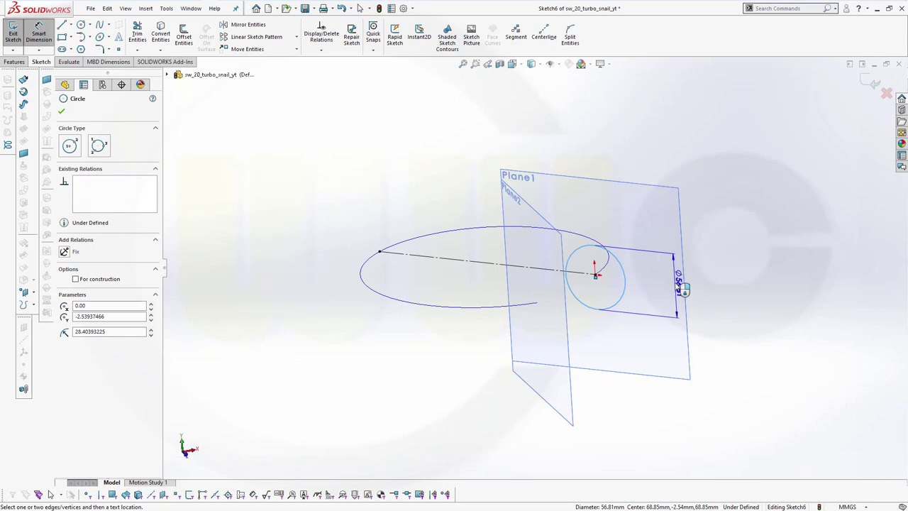
{"action": "left_click", "coordinate": [675, 285]}
{"action": "type", "text": "20"}
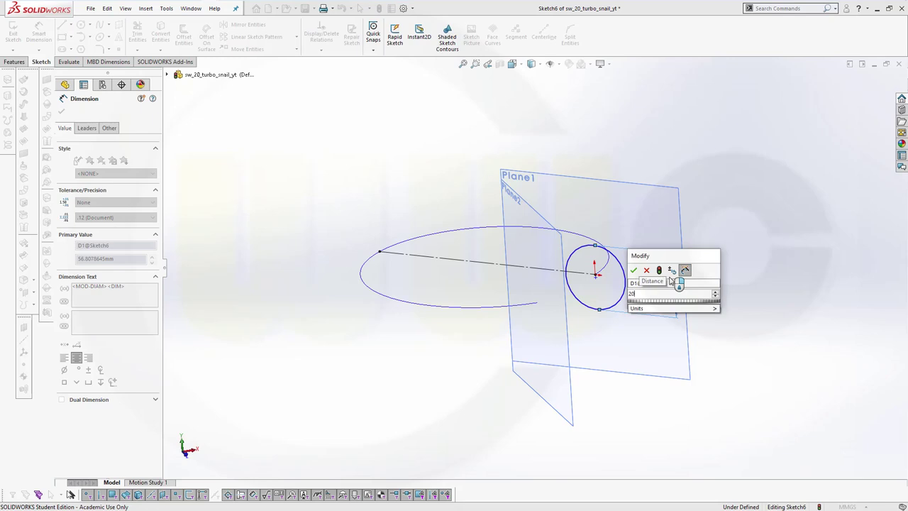
{"action": "key", "text": "Return"}
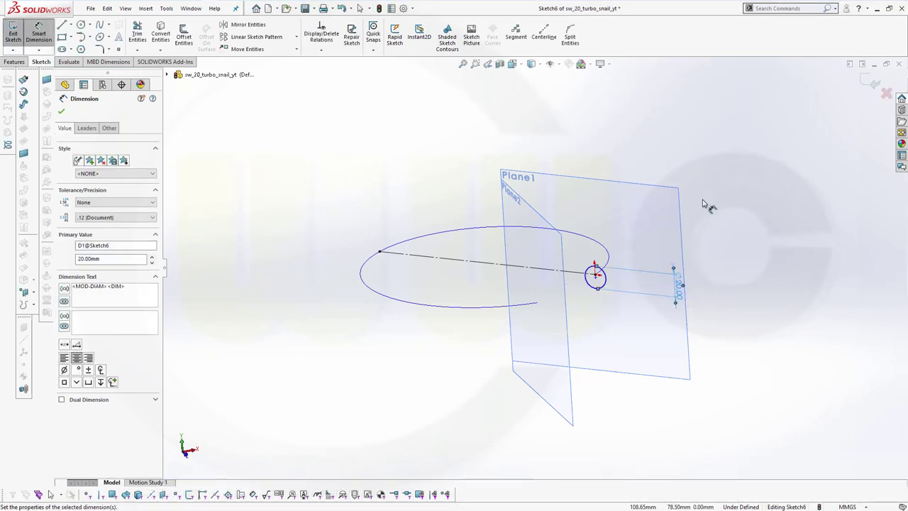
{"action": "key", "text": "Escape"}
Merge the loose sketch point with the line endpoint and exit the sketch.
{"action": "scroll", "coordinate": [581, 295], "scroll_direction": "down", "scroll_amount": 6}
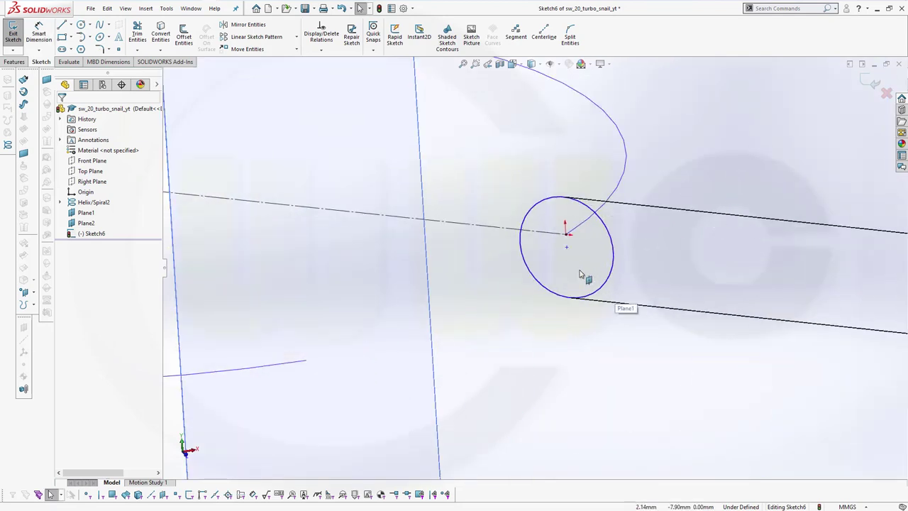
{"action": "scroll", "coordinate": [553, 244], "scroll_direction": "down", "scroll_amount": 4}
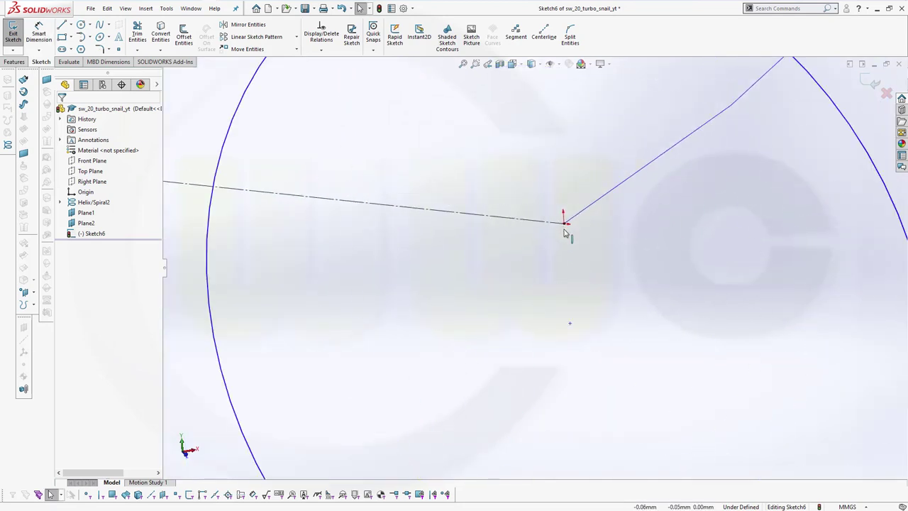
{"action": "left_click", "coordinate": [569, 325]}
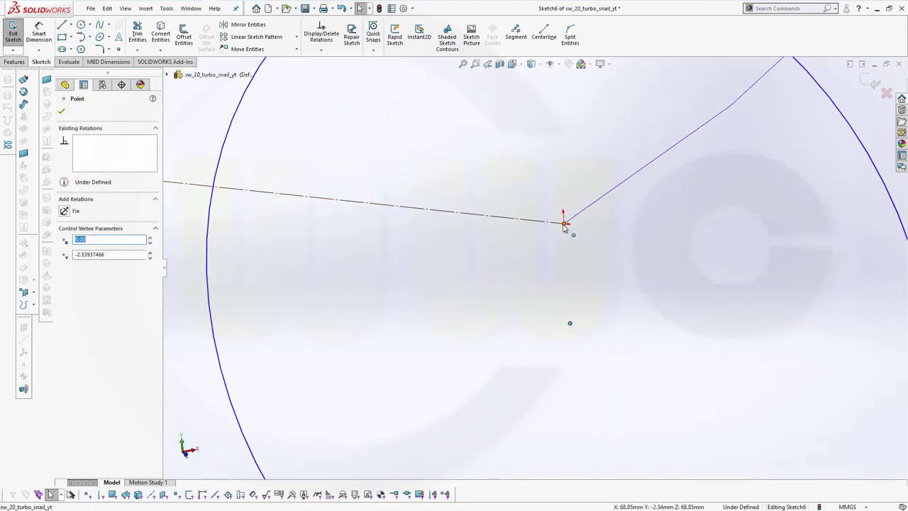
{"action": "left_click", "coordinate": [564, 223], "text": "ctrl"}
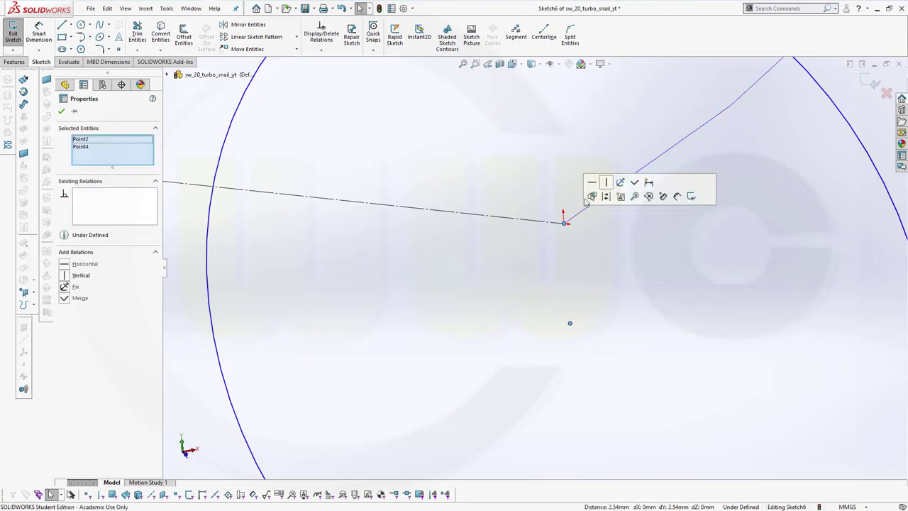
{"action": "left_click", "coordinate": [634, 185]}
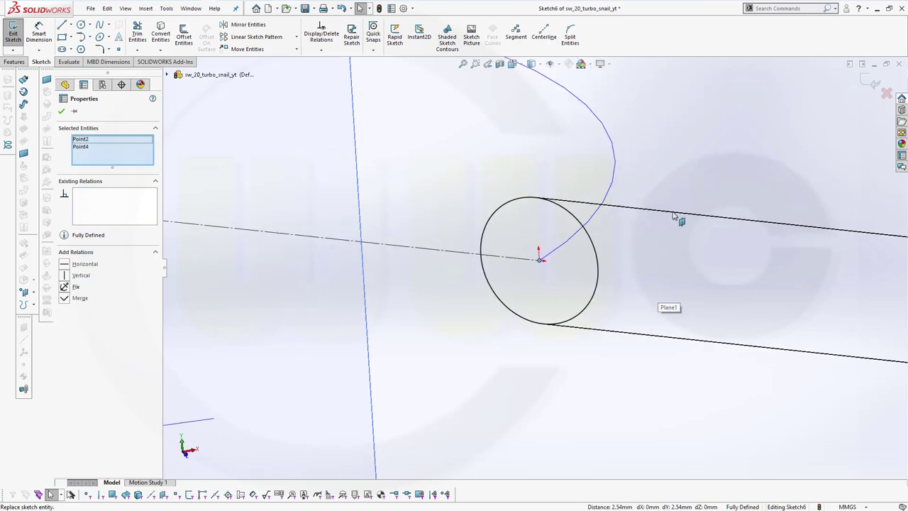
{"action": "left_click", "coordinate": [872, 86]}
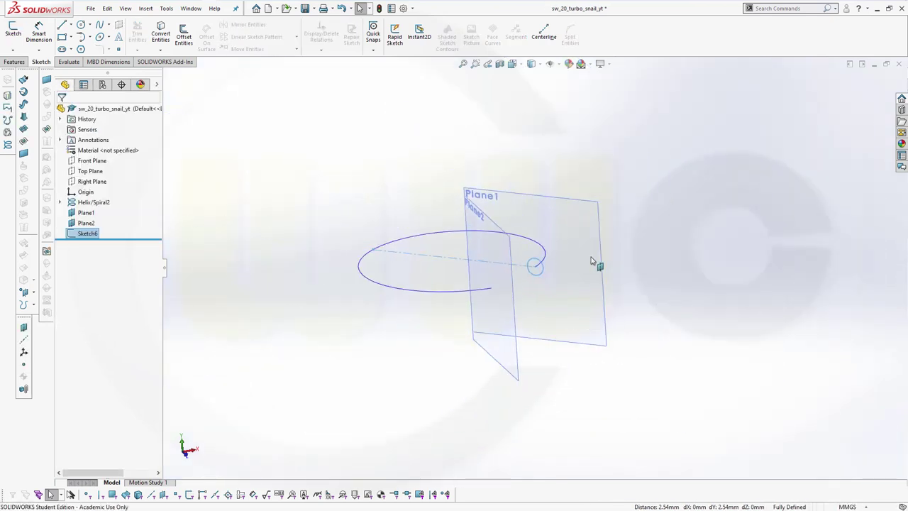
Start a new sketch on Plane2.
{"action": "scroll", "coordinate": [489, 376], "scroll_direction": "down", "scroll_amount": 3}
{"action": "middle_click_drag", "start_coordinate": [512, 373], "coordinate": [478, 359]}
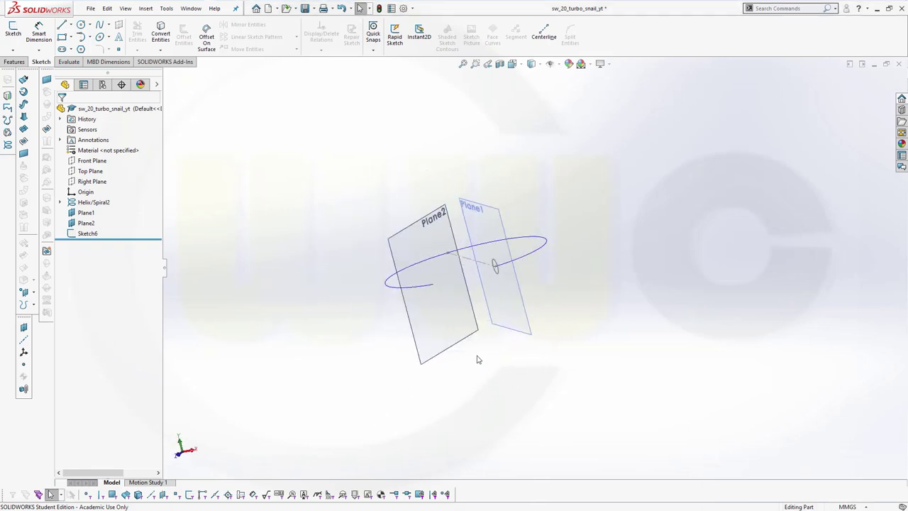
{"action": "left_click", "coordinate": [395, 261]}
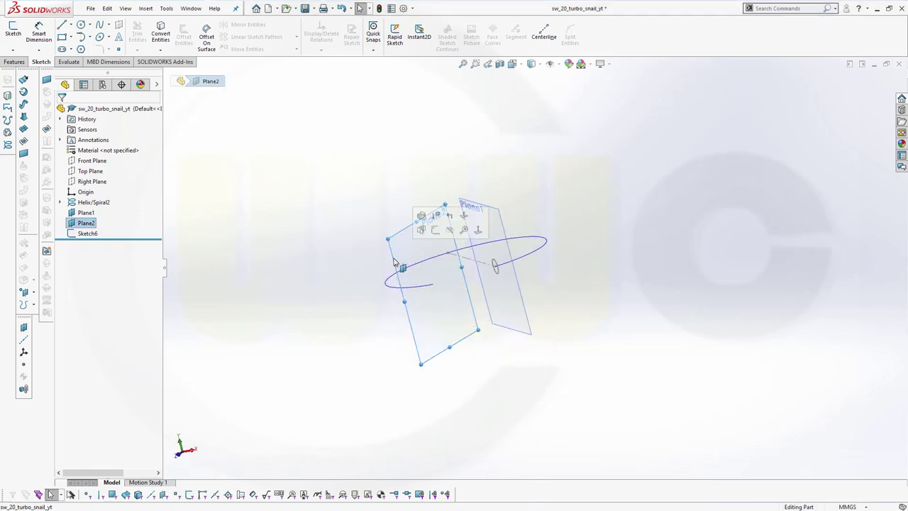
{"action": "left_click", "coordinate": [436, 229]}
{"action": "scroll", "coordinate": [419, 314], "scroll_direction": "down", "scroll_amount": 2}
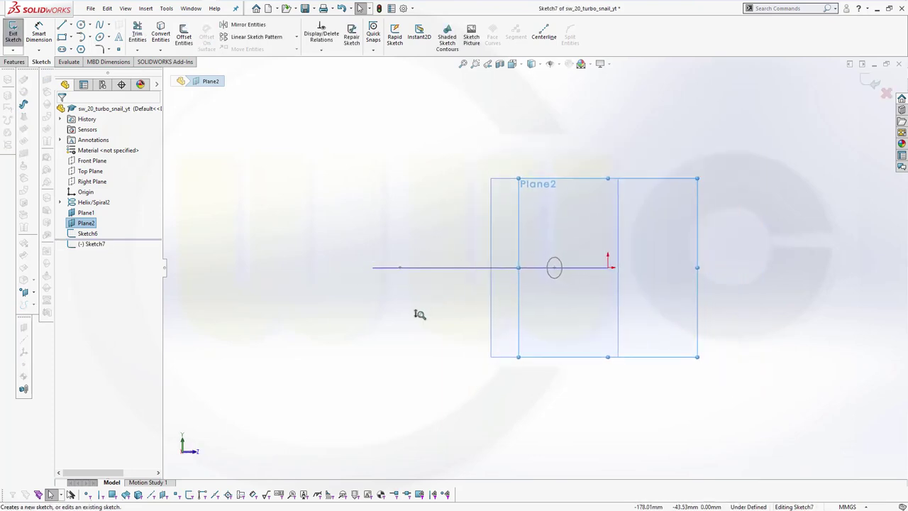
{"action": "middle_click_drag", "start_coordinate": [462, 290], "coordinate": [440, 361]}
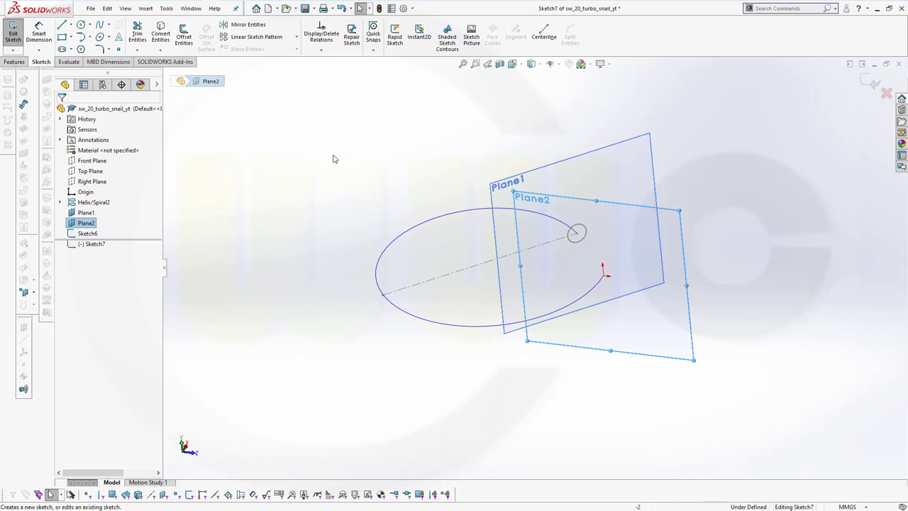
Convert the spiral edge into the sketch and make it a construction line.
{"action": "left_click", "coordinate": [162, 41]}
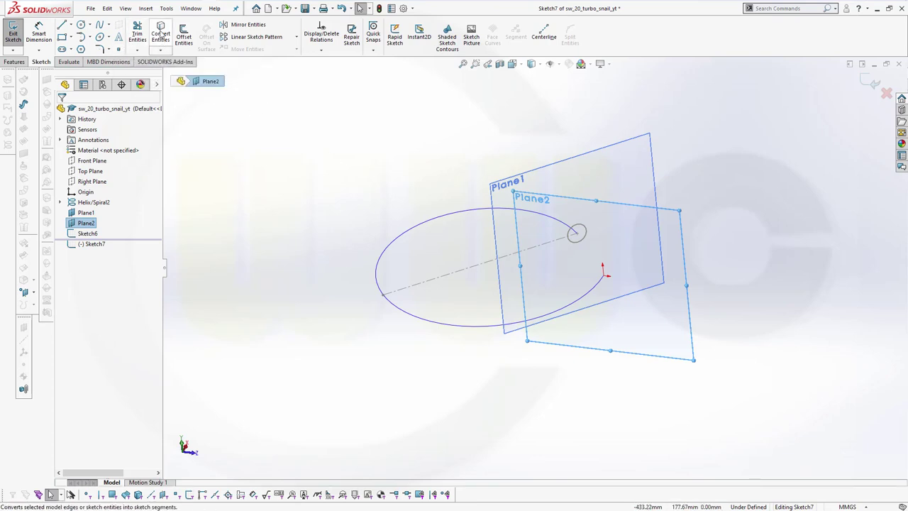
{"action": "left_click", "coordinate": [446, 218]}
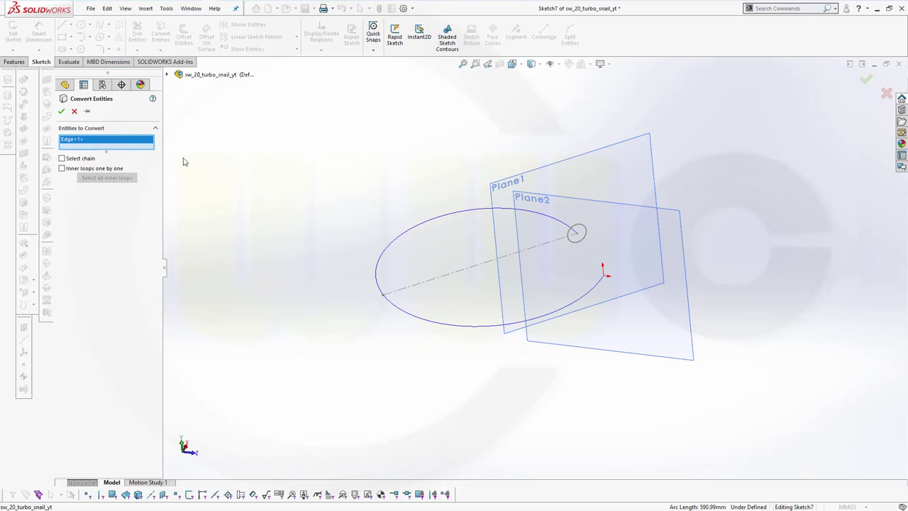
{"action": "left_click", "coordinate": [62, 112]}
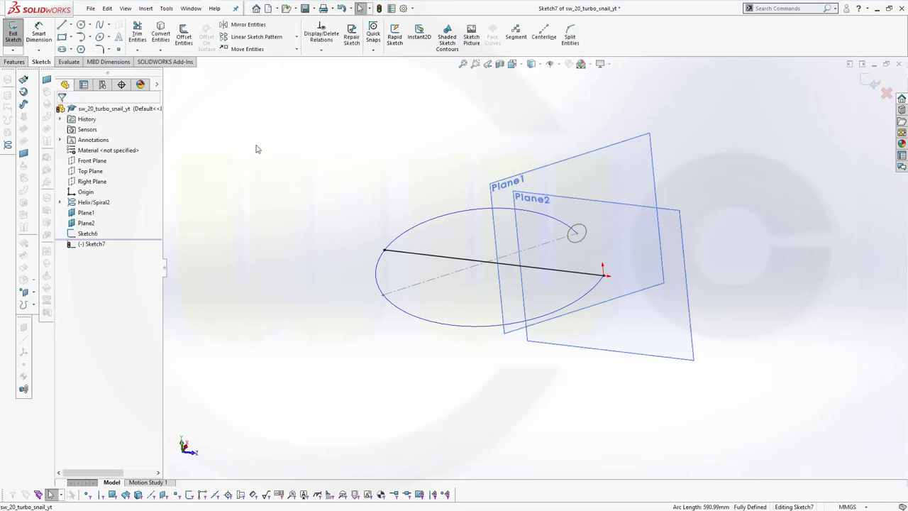
{"action": "left_click", "coordinate": [415, 255]}
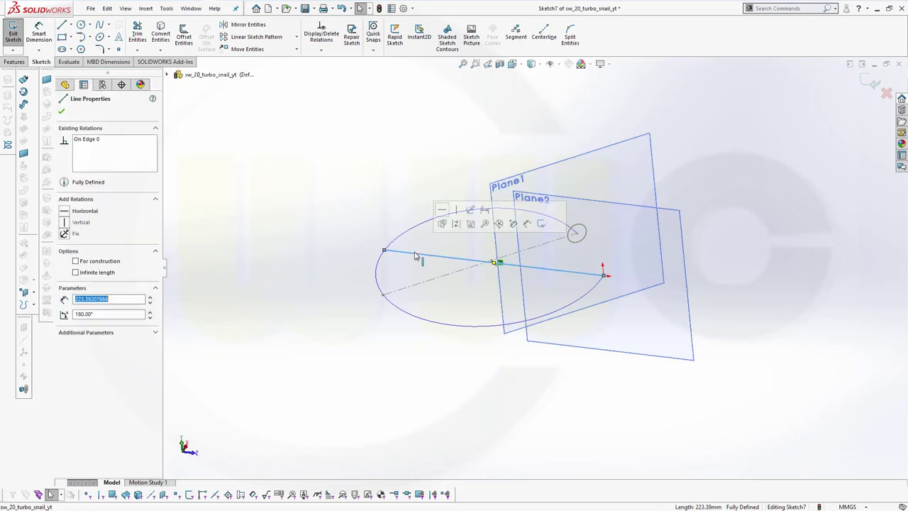
{"action": "left_click", "coordinate": [81, 264]}
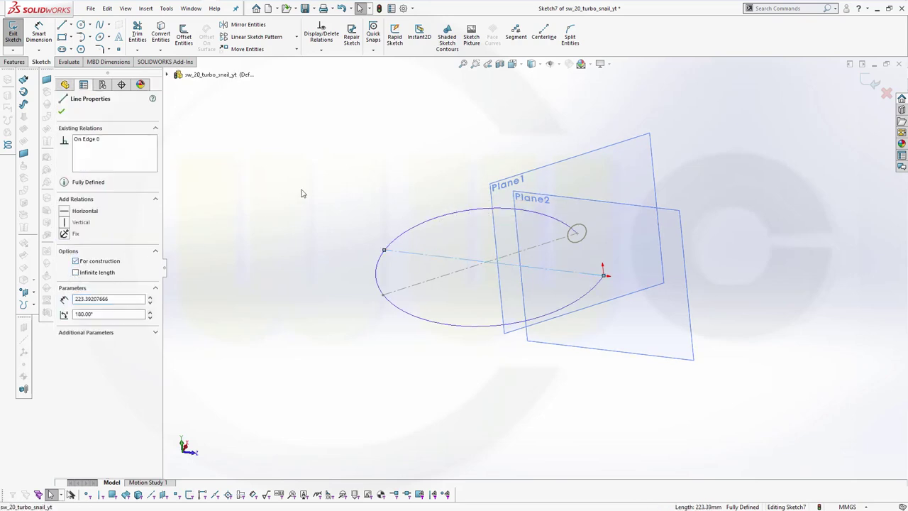
{"action": "left_click", "coordinate": [63, 113]}
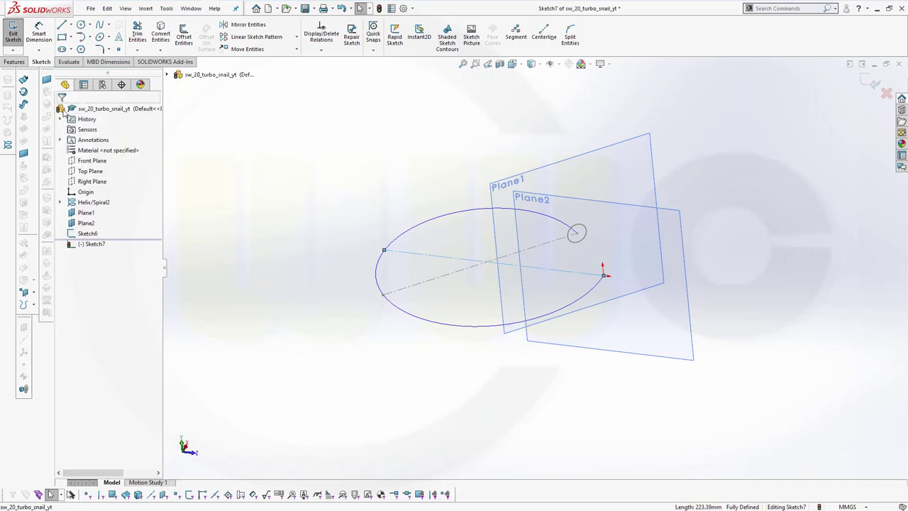
Draw a circle centred on the construction line's endpoint.
{"action": "left_click", "coordinate": [81, 24]}
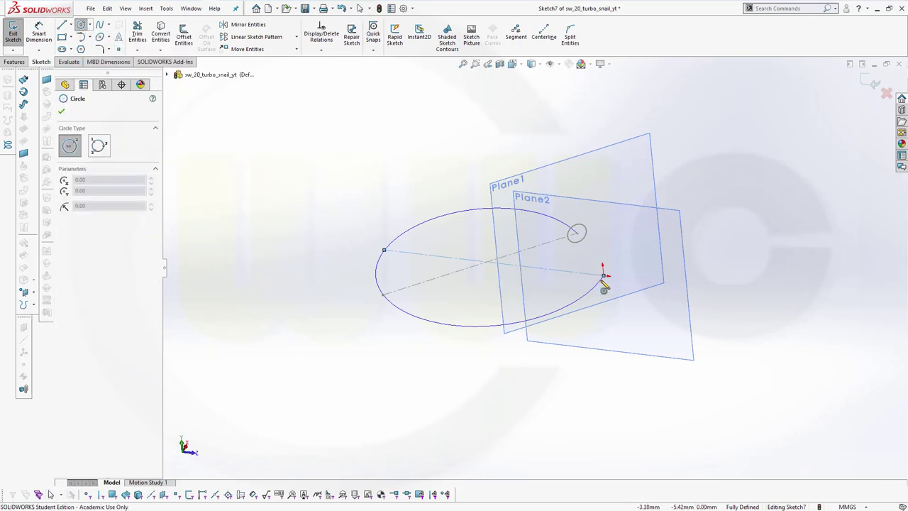
{"action": "key", "text": "Escape"}
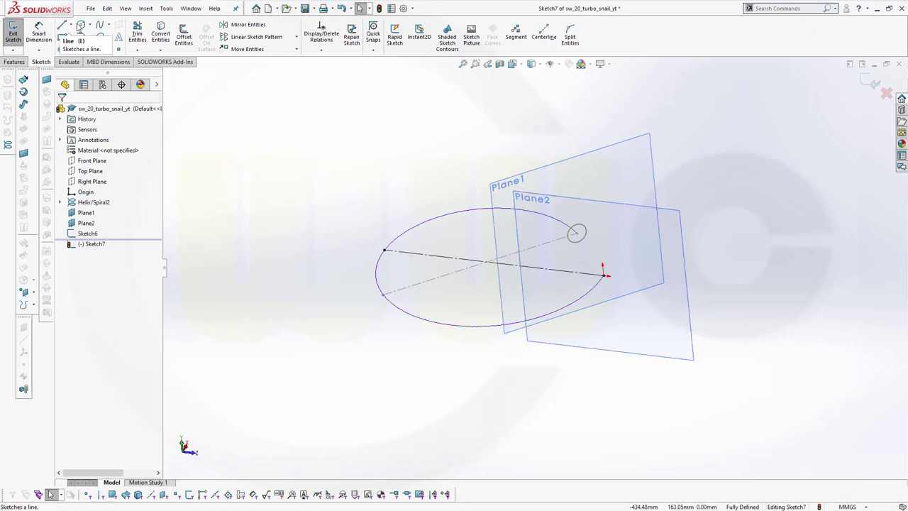
{"action": "left_click", "coordinate": [81, 24]}
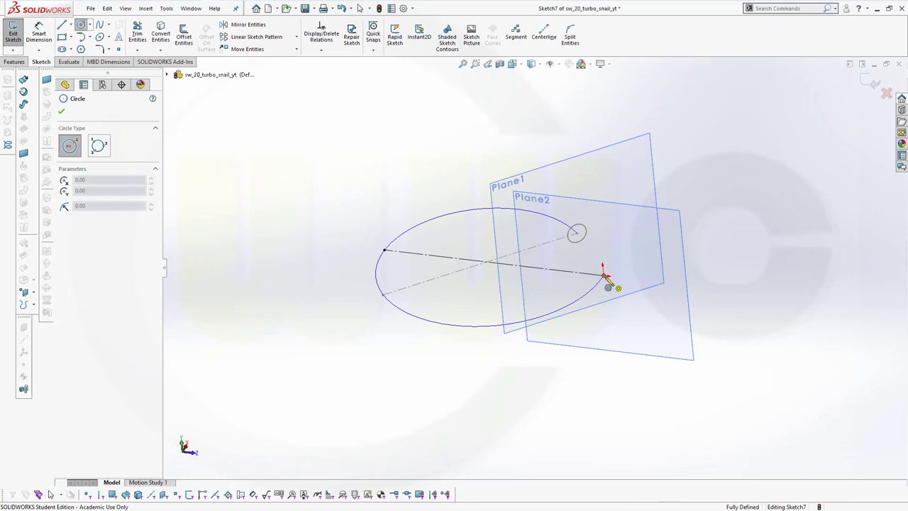
{"action": "left_click", "coordinate": [603, 275]}
{"action": "left_click", "coordinate": [628, 308]}
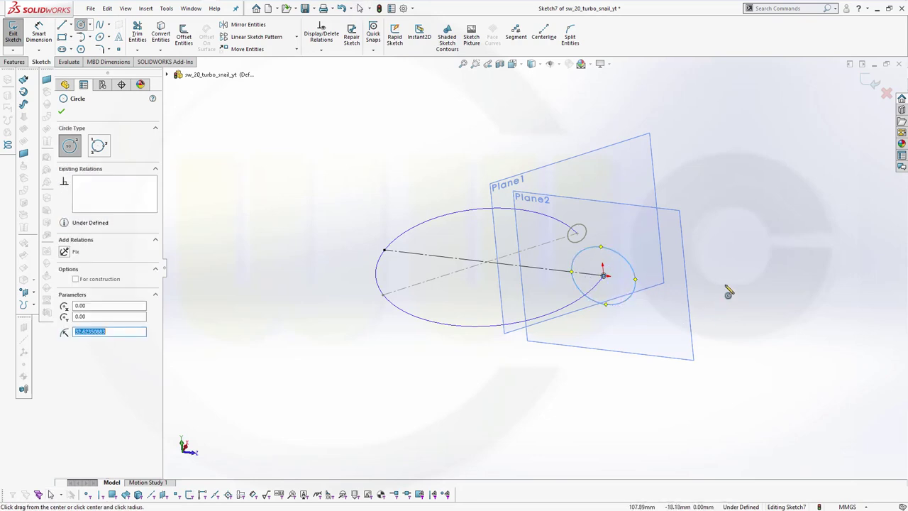
Dimension the circle to 50 mm diameter and exit Sketch7.
{"action": "left_click", "coordinate": [39, 35]}
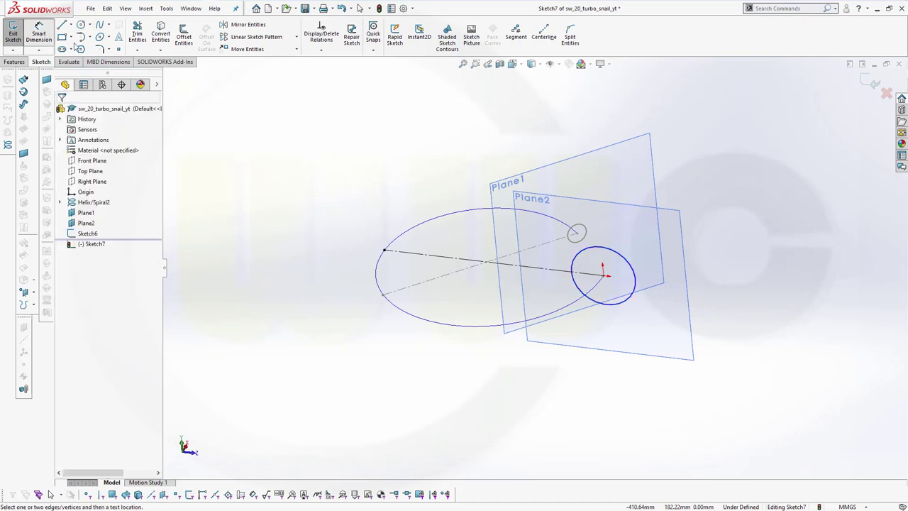
{"action": "left_click", "coordinate": [628, 267]}
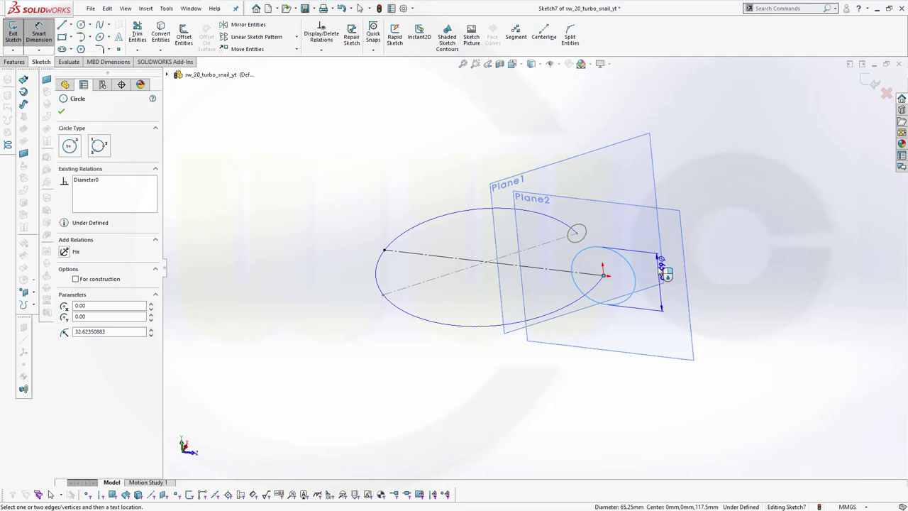
{"action": "left_click", "coordinate": [660, 271]}
{"action": "type", "text": "50"}
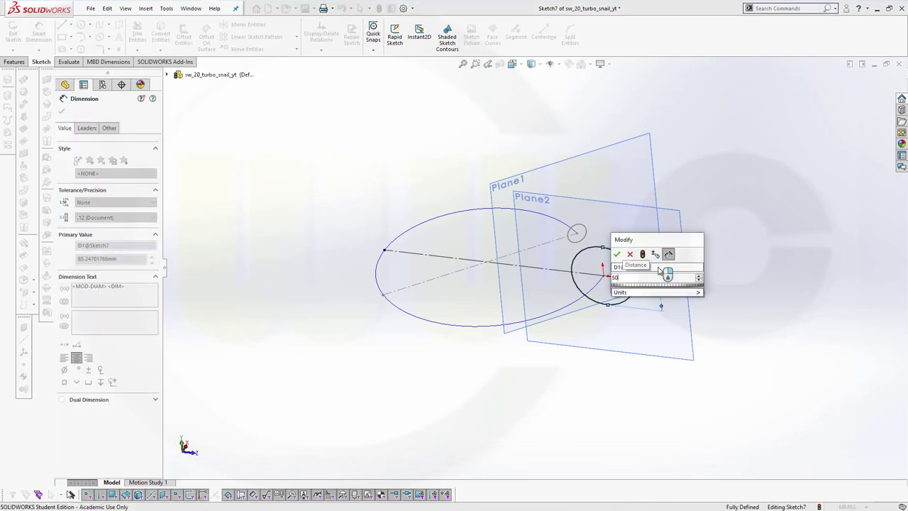
{"action": "key", "text": "Return"}
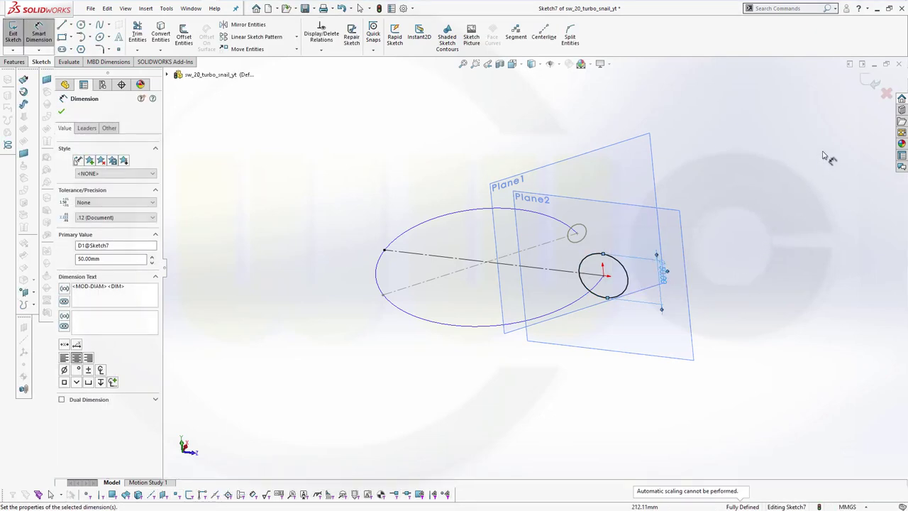
{"action": "left_click", "coordinate": [875, 84]}
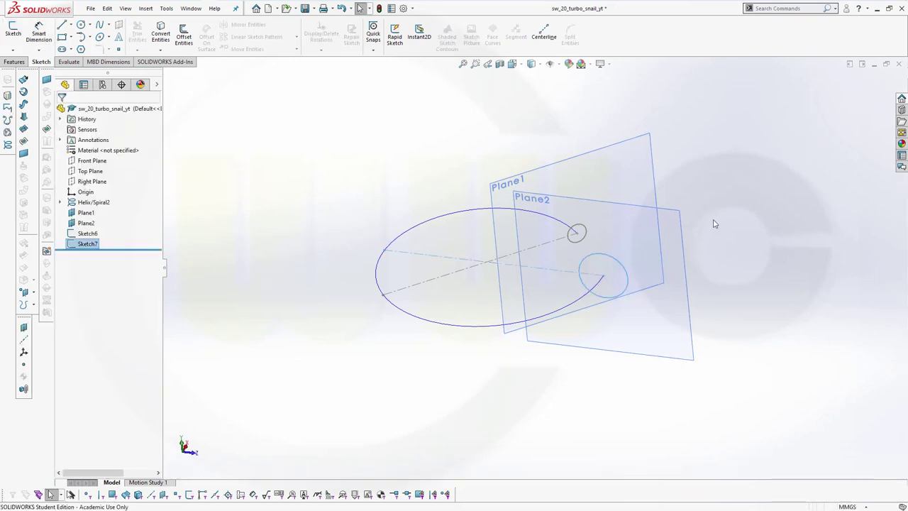
{"action": "middle_click_drag", "start_coordinate": [715, 223], "coordinate": [738, 222]}
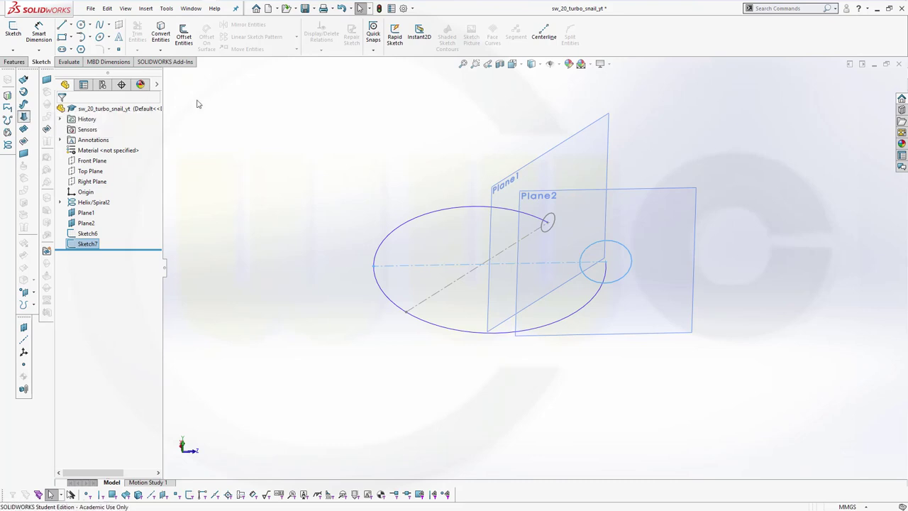
{"action": "left_click", "coordinate": [47, 129]}
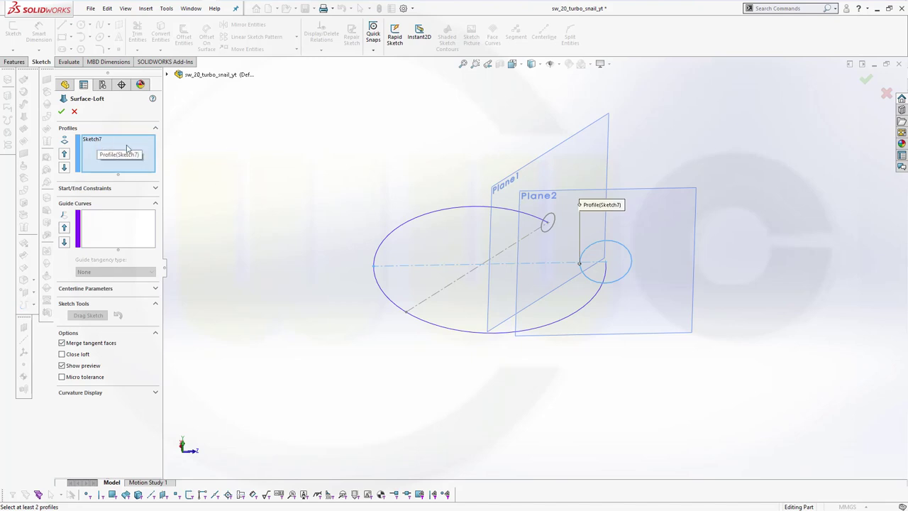
{"action": "left_click", "coordinate": [544, 225]}
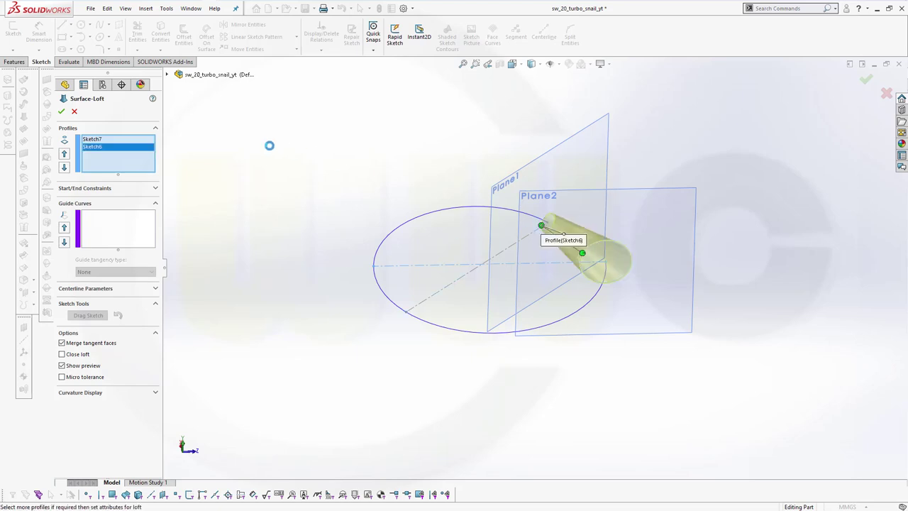
{"action": "left_click", "coordinate": [109, 226]}
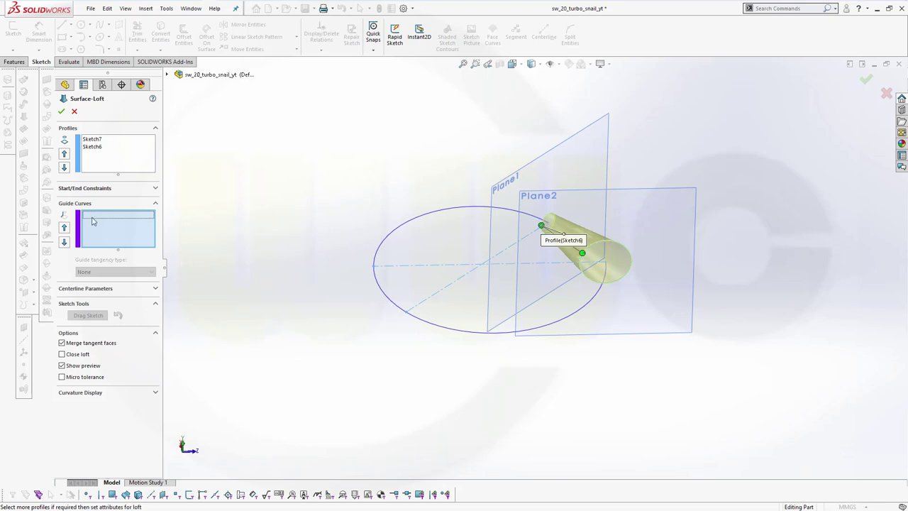
{"action": "left_click", "coordinate": [155, 289]}
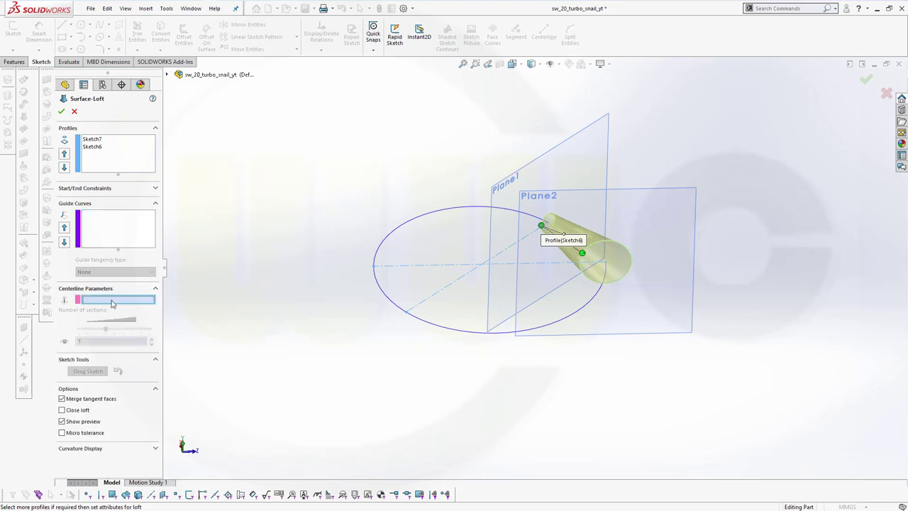
{"action": "left_click", "coordinate": [390, 305]}
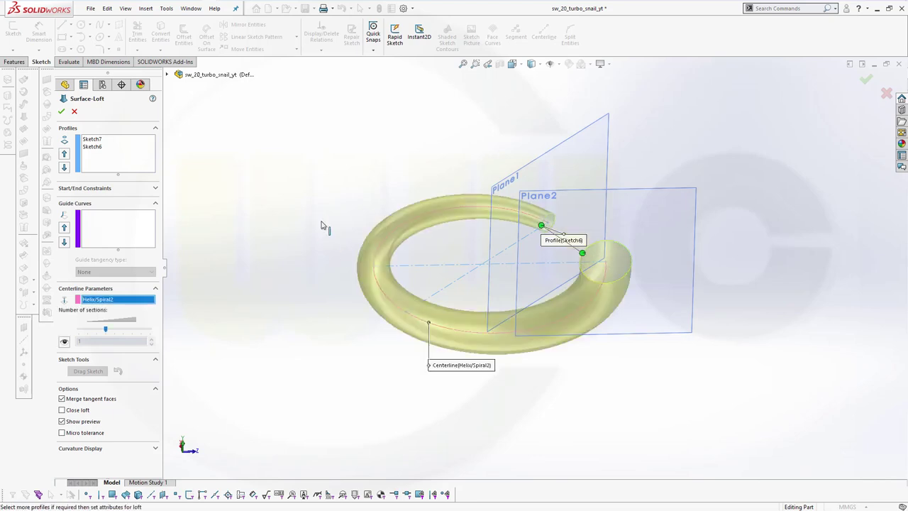
{"action": "middle_click_drag", "start_coordinate": [363, 205], "coordinate": [416, 243]}
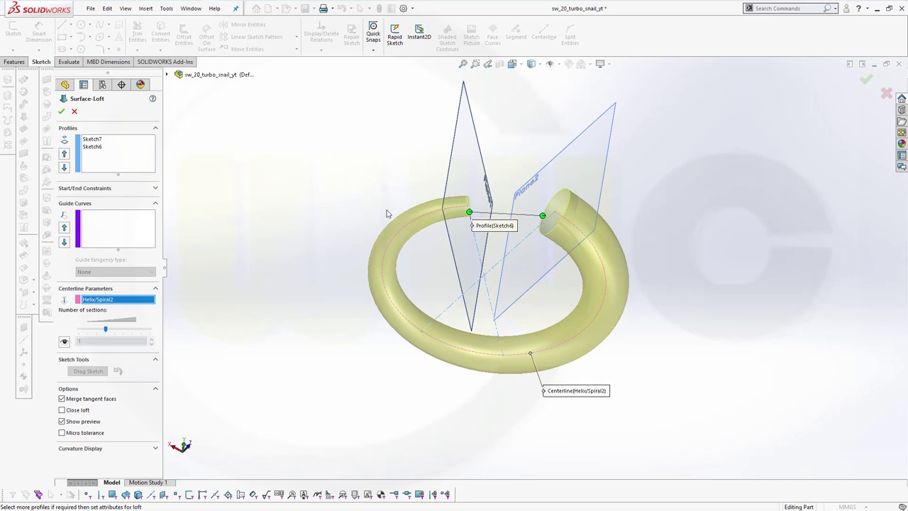
{"action": "left_click", "coordinate": [155, 189]}
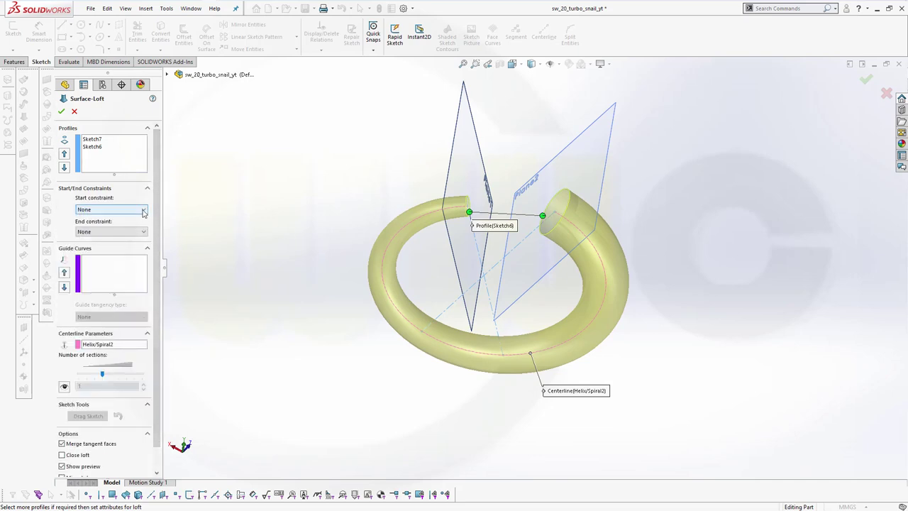
{"action": "left_click", "coordinate": [144, 212]}
{"action": "left_click", "coordinate": [126, 230]}
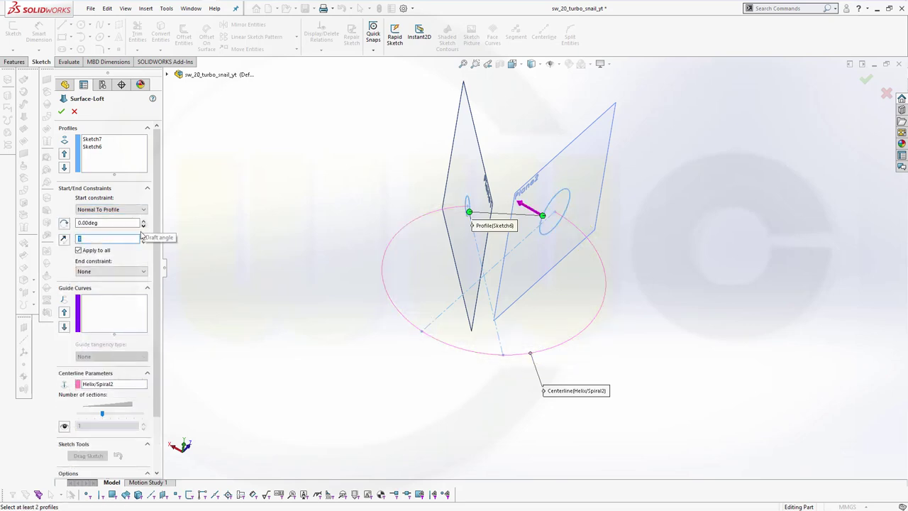
{"action": "left_click", "coordinate": [140, 272]}
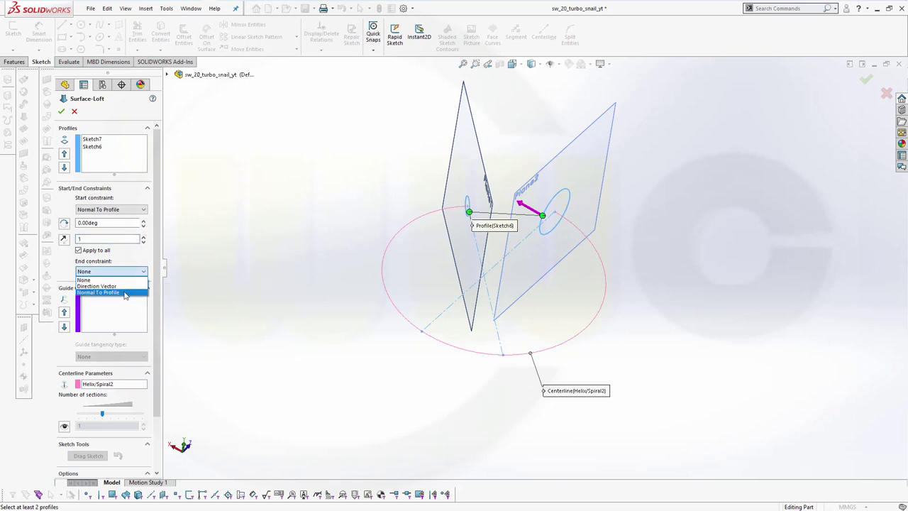
{"action": "left_click", "coordinate": [124, 292]}
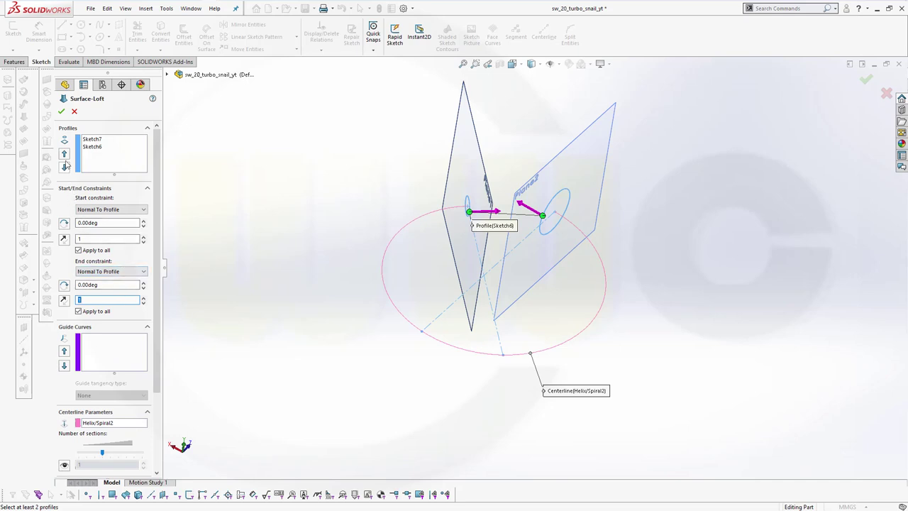
{"action": "left_click", "coordinate": [74, 112]}
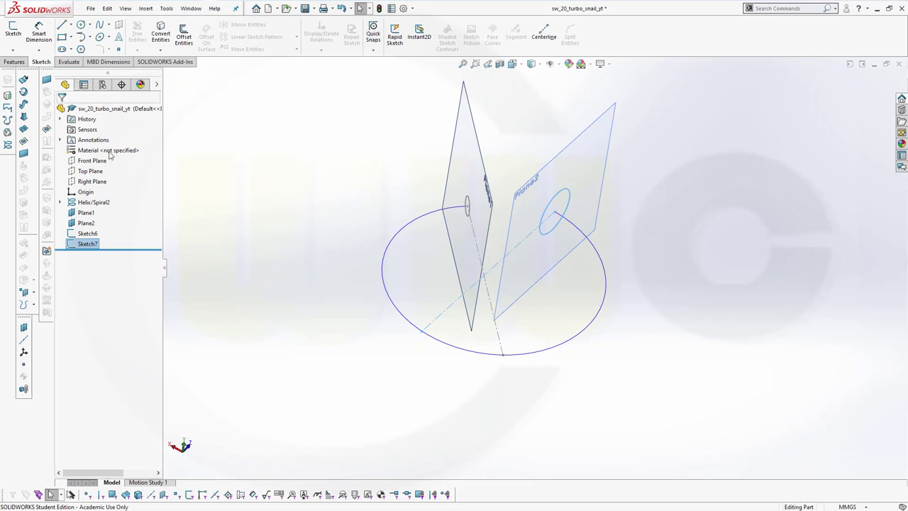
Loft a surface from Sketch7 to Sketch6 using Helix/Spiral2 as the centerline.
{"action": "left_click", "coordinate": [23, 117]}
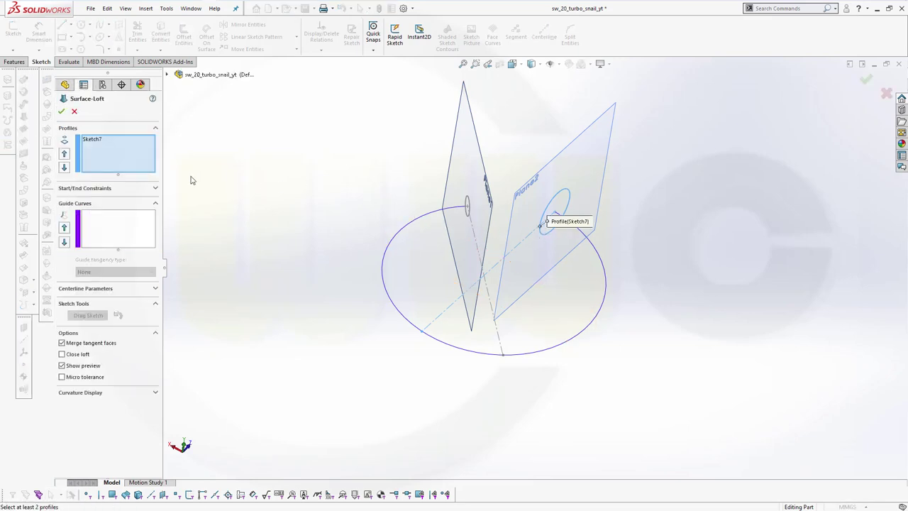
{"action": "left_click", "coordinate": [469, 215]}
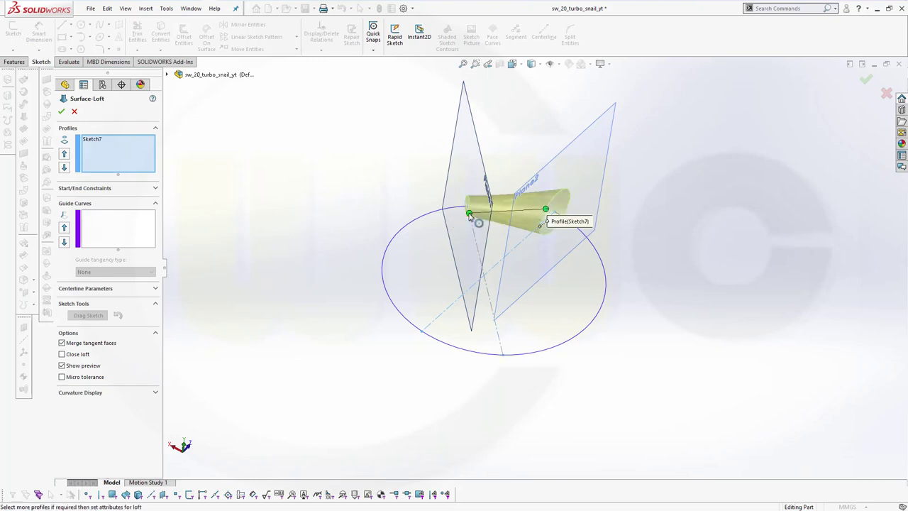
{"action": "left_click", "coordinate": [100, 289]}
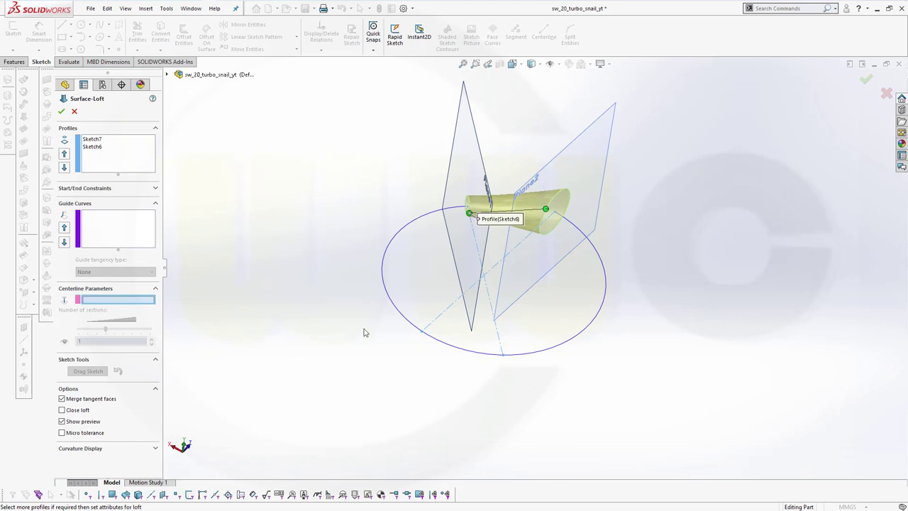
{"action": "left_click", "coordinate": [417, 329]}
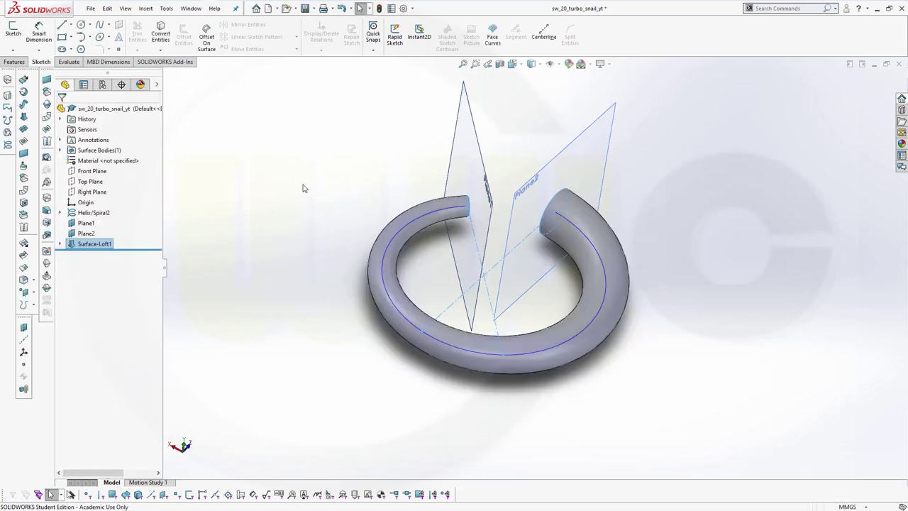
Orbit around the finished loft ring and start a new reference plane.
{"action": "mouse_move", "coordinate": [355, 197]}
{"action": "middle_mouse_down"}
{"action": "mouse_move", "coordinate": [349, 181]}
{"action": "mouse_move", "coordinate": [641, 358]}
{"action": "mouse_move", "coordinate": [639, 341]}
{"action": "mouse_move", "coordinate": [608, 350]}
{"action": "mouse_move", "coordinate": [652, 356]}
{"action": "mouse_move", "coordinate": [658, 344]}
{"action": "mouse_move", "coordinate": [646, 379]}
{"action": "mouse_move", "coordinate": [642, 355]}
{"action": "mouse_move", "coordinate": [624, 341]}
{"action": "middle_mouse_up"}
{"action": "left_click", "coordinate": [348, 178]}
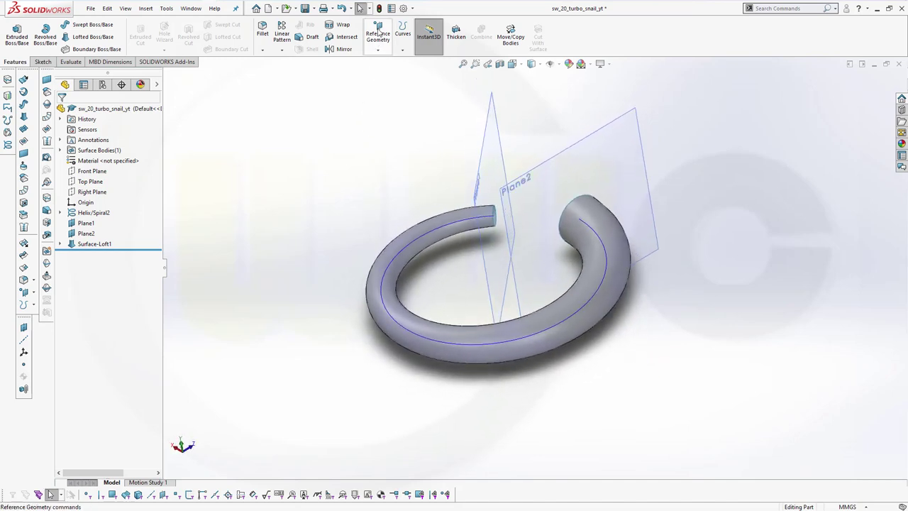
{"action": "left_click", "coordinate": [378, 50]}
{"action": "left_click", "coordinate": [381, 62]}
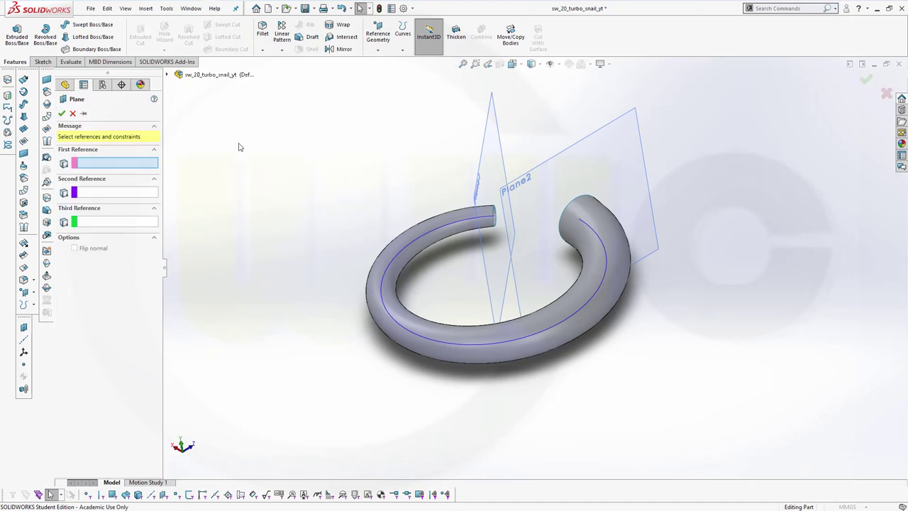
Create Plane5 with the Top Plane as first reference at a 6.00 mm offset.
{"action": "left_click", "coordinate": [168, 74]}
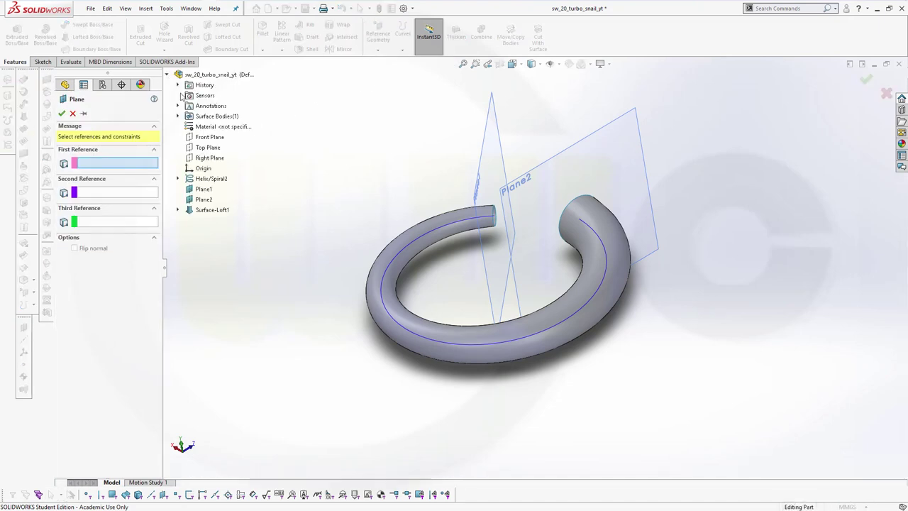
{"action": "left_click", "coordinate": [210, 148]}
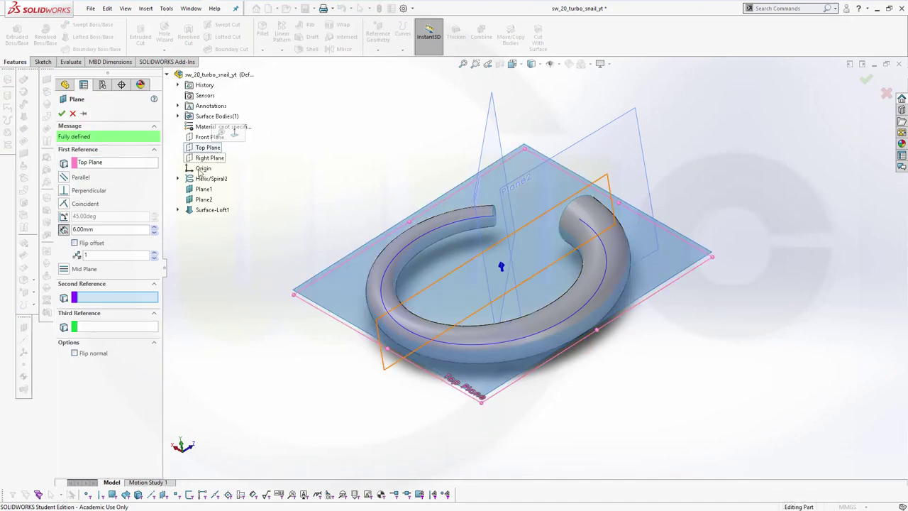
{"action": "middle_click_drag", "start_coordinate": [272, 268], "coordinate": [300, 189]}
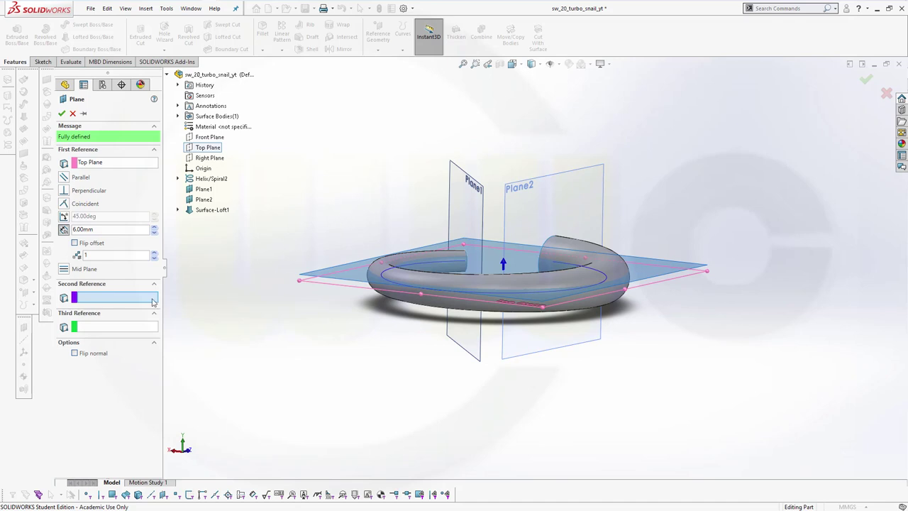
{"action": "left_click", "coordinate": [62, 114]}
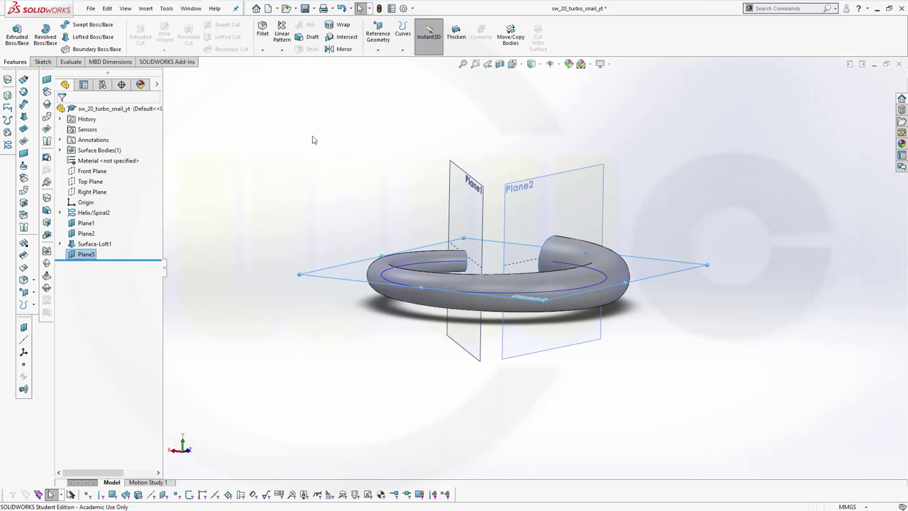
Create Plane6 referencing only the Top Plane, offset 6 mm on the side opposite Plane5.
{"action": "left_click", "coordinate": [378, 36]}
{"action": "left_click", "coordinate": [379, 61]}
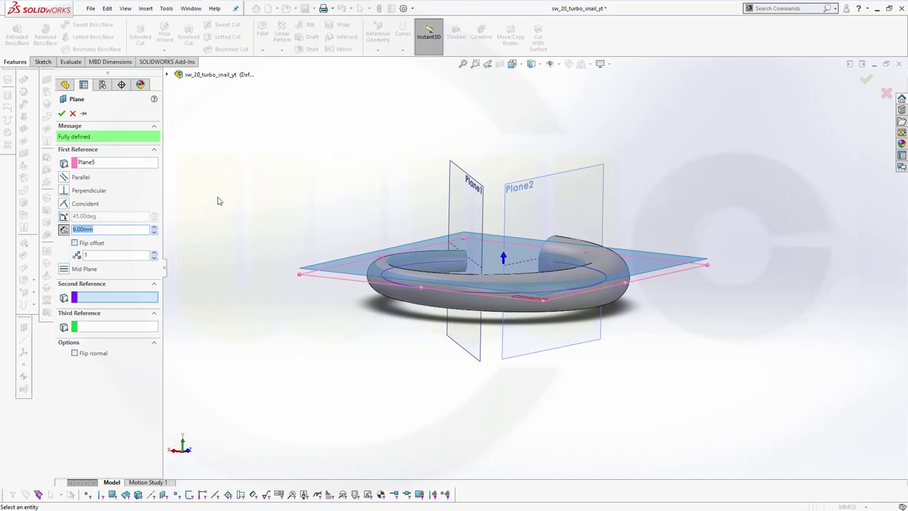
{"action": "left_click", "coordinate": [168, 75]}
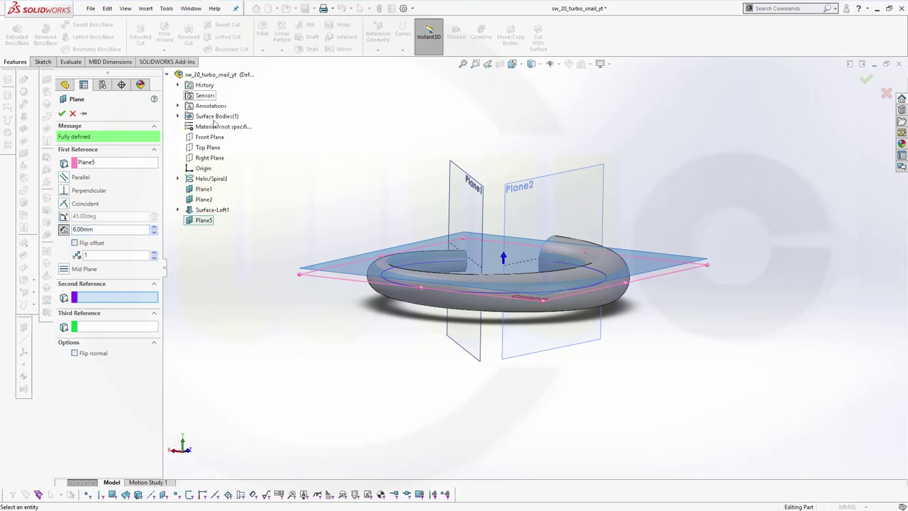
{"action": "left_click", "coordinate": [205, 149]}
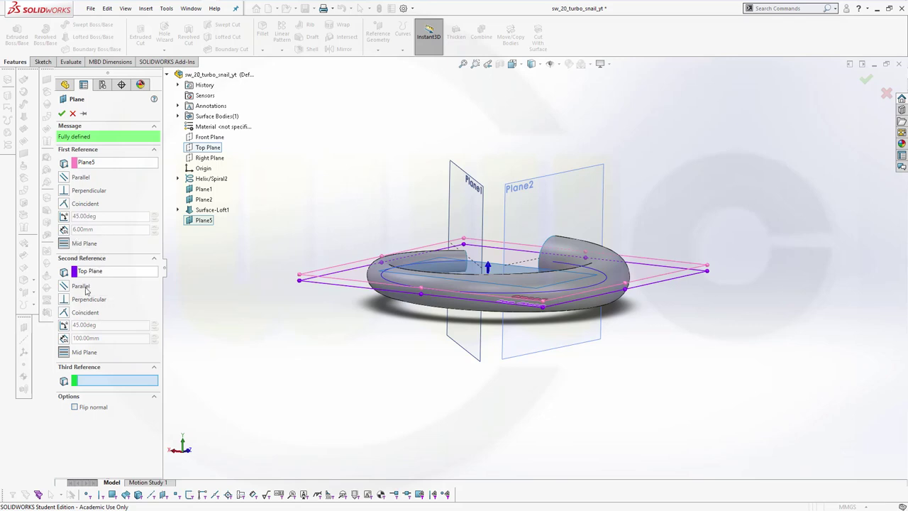
{"action": "left_click", "coordinate": [89, 163]}
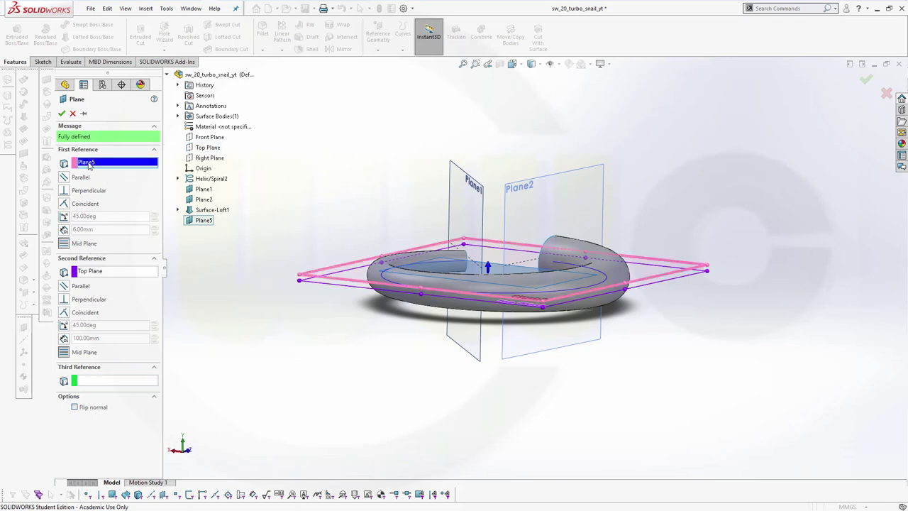
{"action": "left_click", "coordinate": [111, 168]}
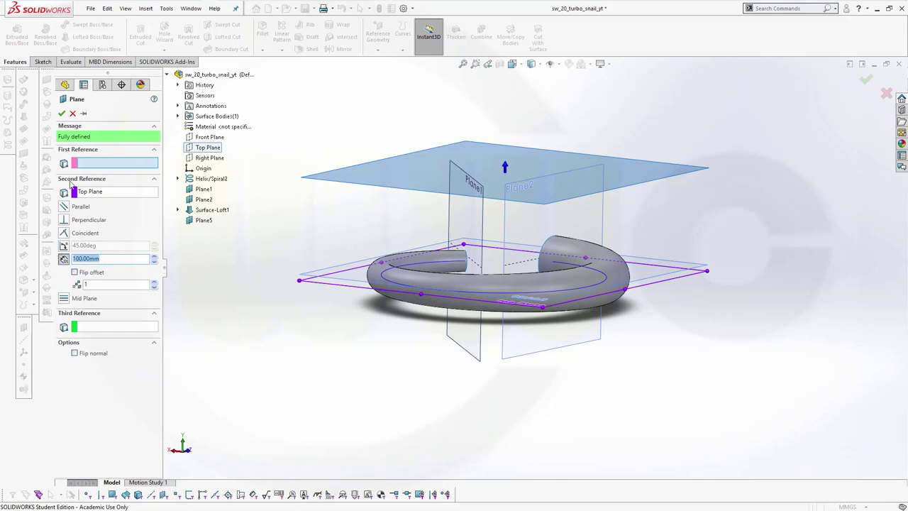
{"action": "type", "text": "6"}
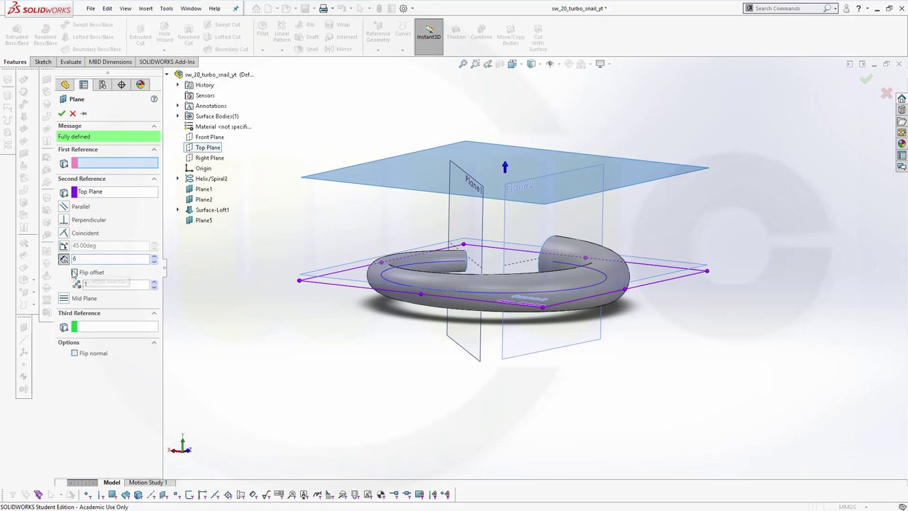
{"action": "key", "text": "Return"}
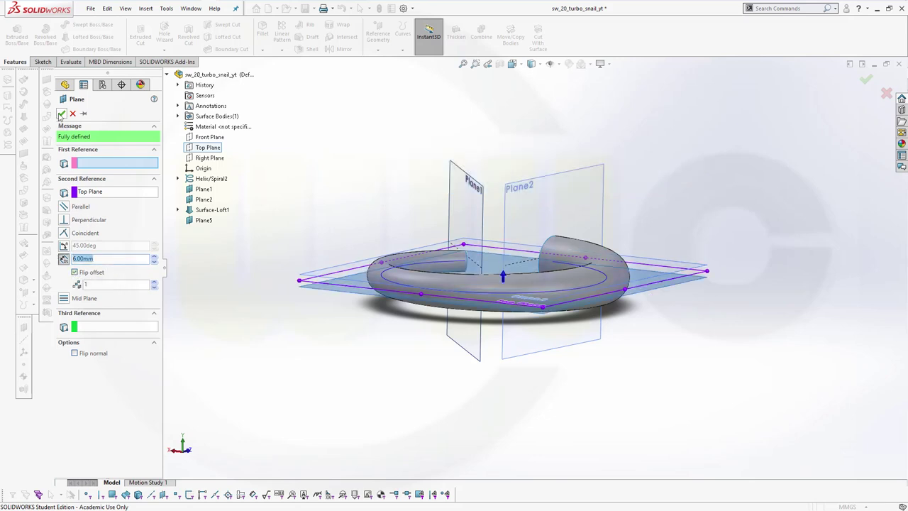
{"action": "left_click", "coordinate": [61, 114]}
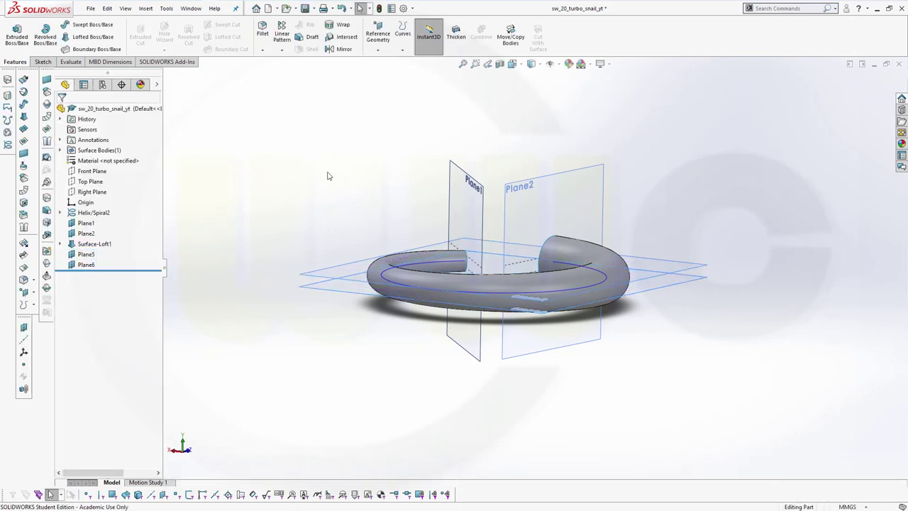
Save the part, then split the loft face by intersection with Plane5 and Plane6.
{"action": "key", "text": "ctrl+s"}
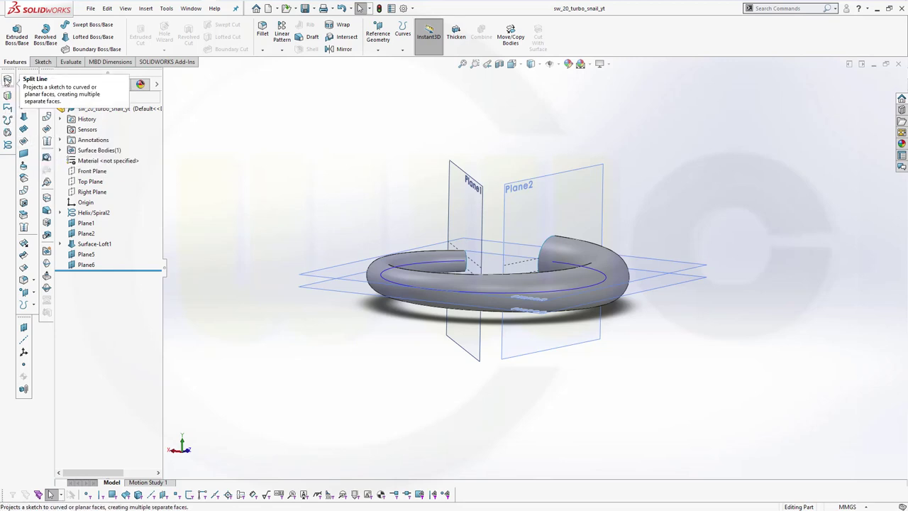
{"action": "left_click", "coordinate": [7, 81]}
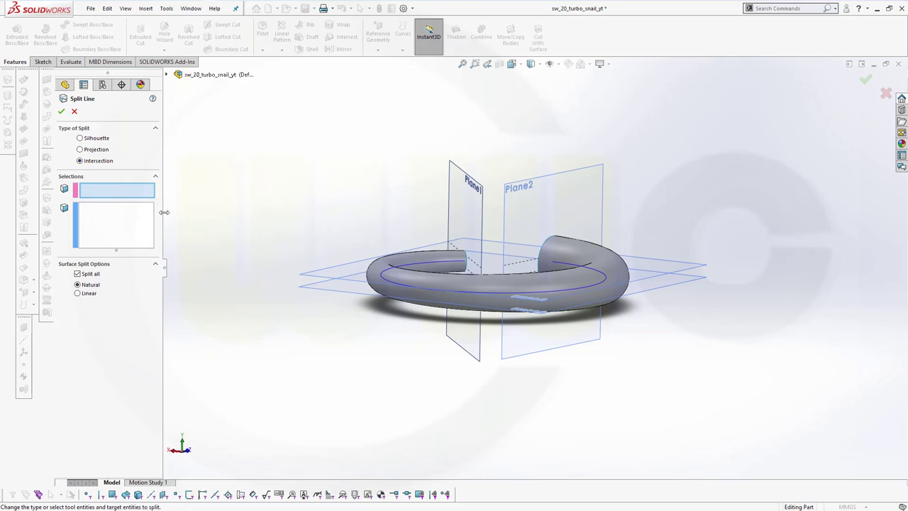
{"action": "left_click", "coordinate": [313, 282]}
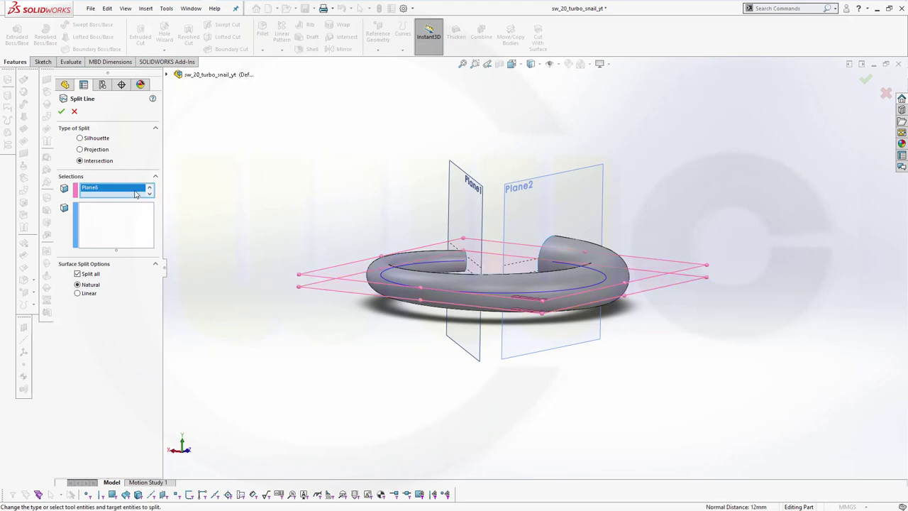
{"action": "left_click", "coordinate": [117, 227]}
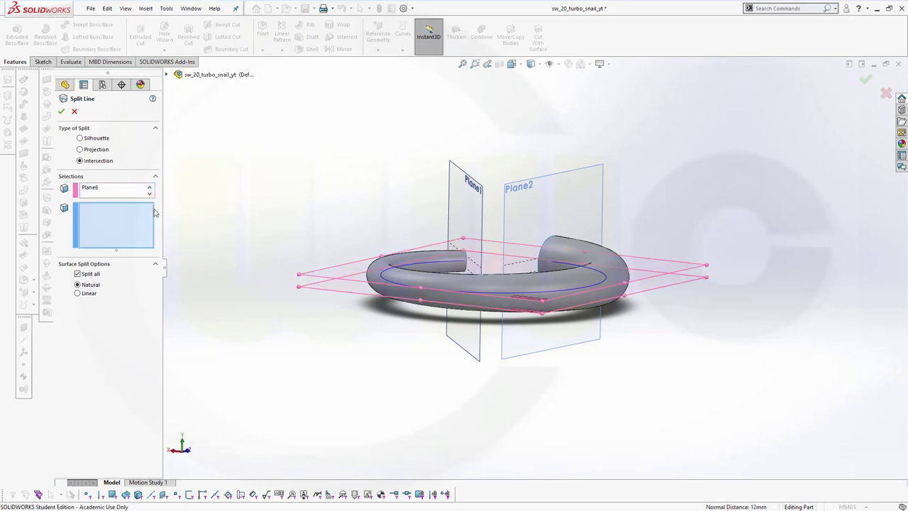
{"action": "left_click", "coordinate": [442, 284]}
{"action": "left_click", "coordinate": [443, 284]}
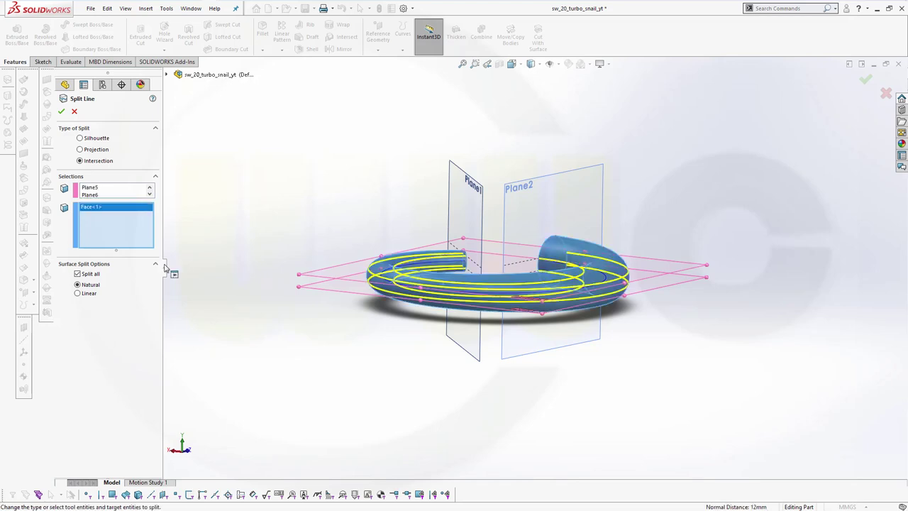
{"action": "left_click", "coordinate": [62, 115]}
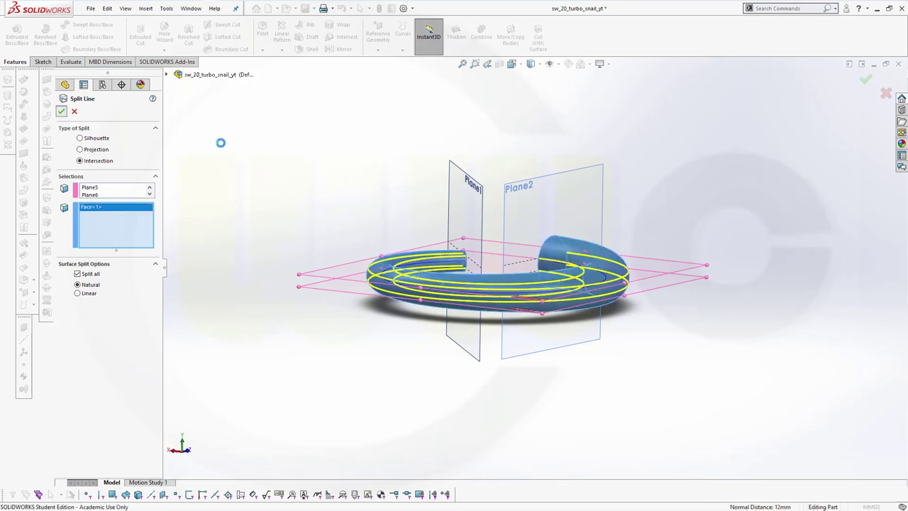
{"action": "middle_click_drag", "start_coordinate": [296, 187], "coordinate": [260, 218]}
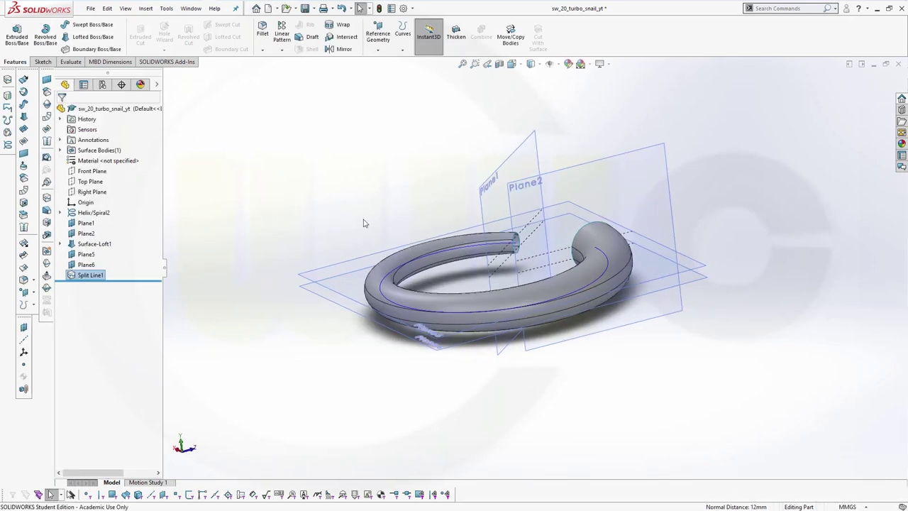
{"action": "scroll", "coordinate": [371, 222], "scroll_direction": "up", "scroll_amount": 2}
{"action": "scroll", "coordinate": [408, 246], "scroll_direction": "down", "scroll_amount": 4}
{"action": "scroll", "coordinate": [579, 309], "scroll_direction": "up", "scroll_amount": 2}
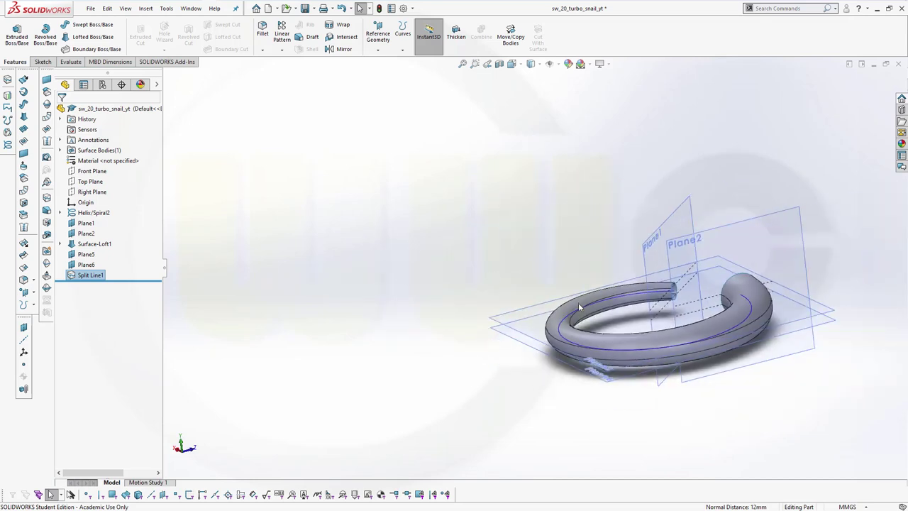
{"action": "left_click", "coordinate": [88, 254]}
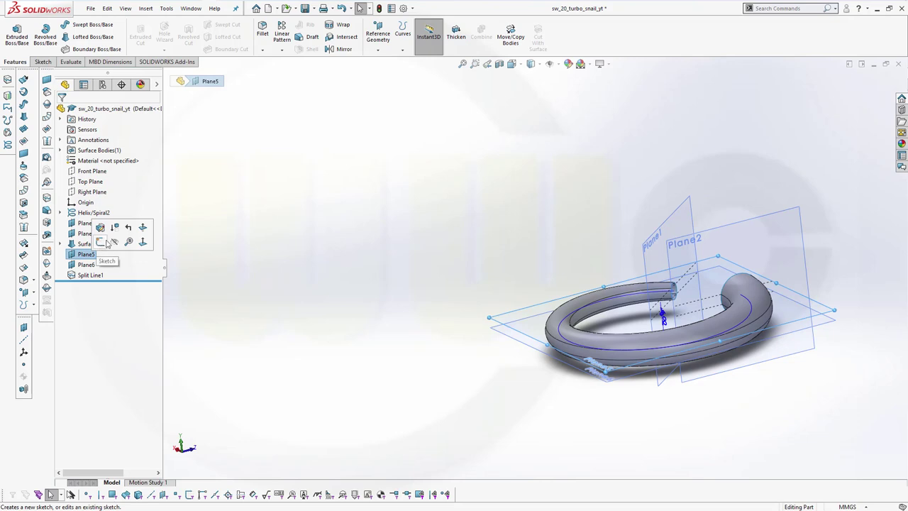
{"action": "left_click", "coordinate": [97, 265]}
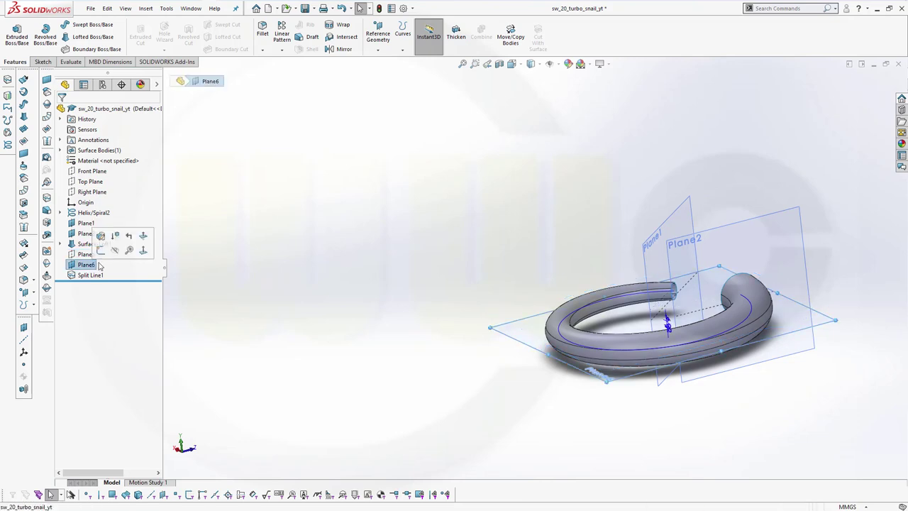
{"action": "key", "text": "Escape"}
{"action": "left_click", "coordinate": [86, 233]}
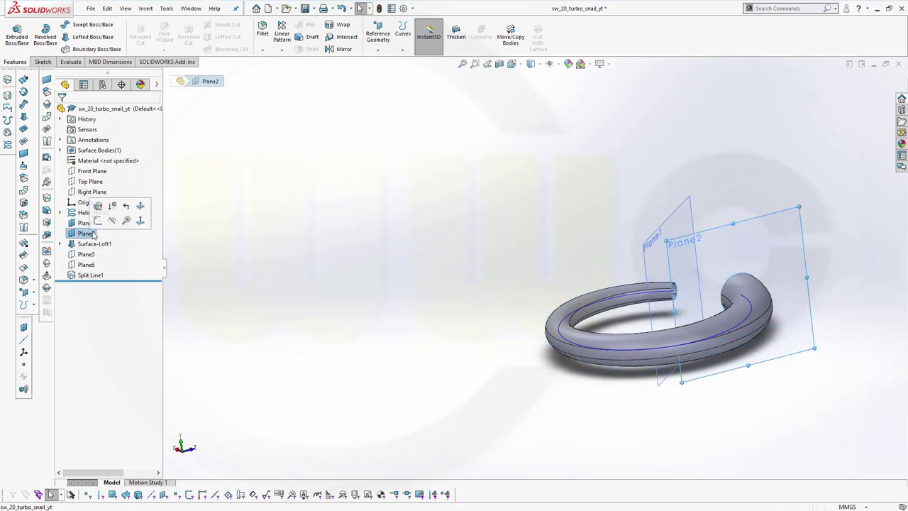
{"action": "key", "text": "Escape"}
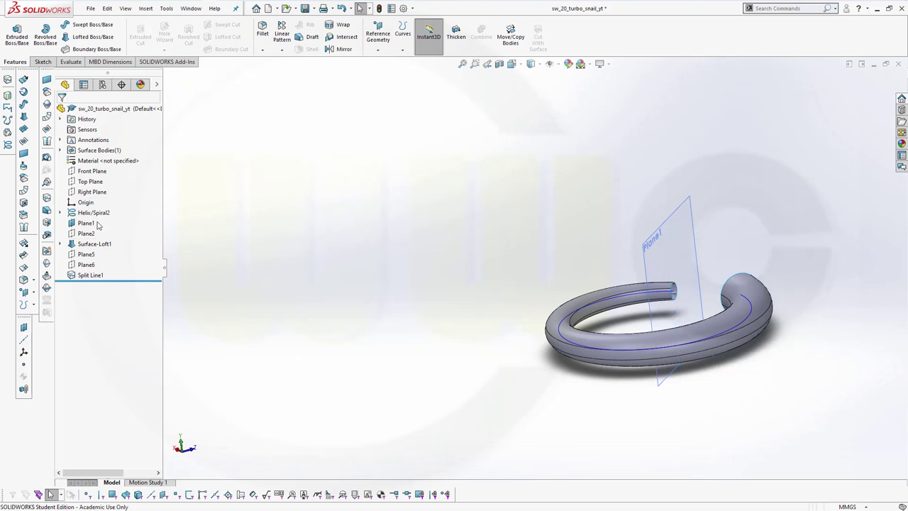
{"action": "left_click", "coordinate": [86, 223]}
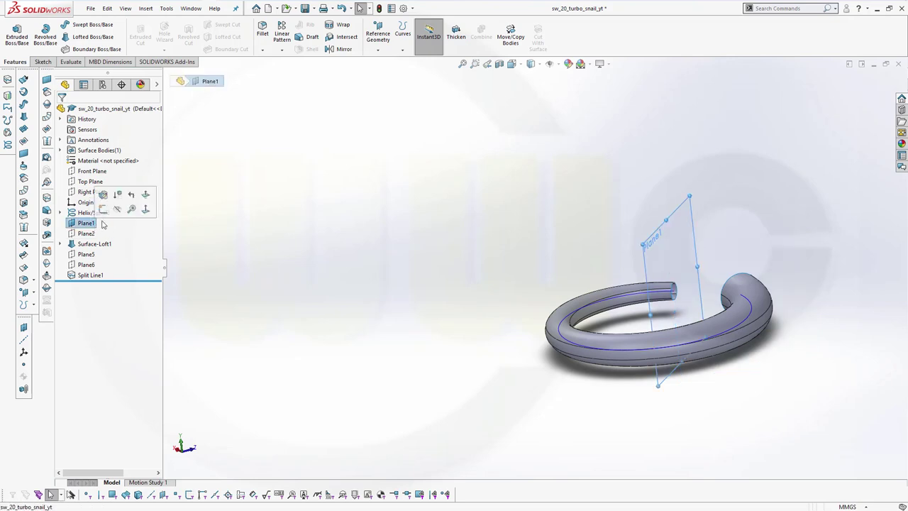
{"action": "key", "text": "Escape"}
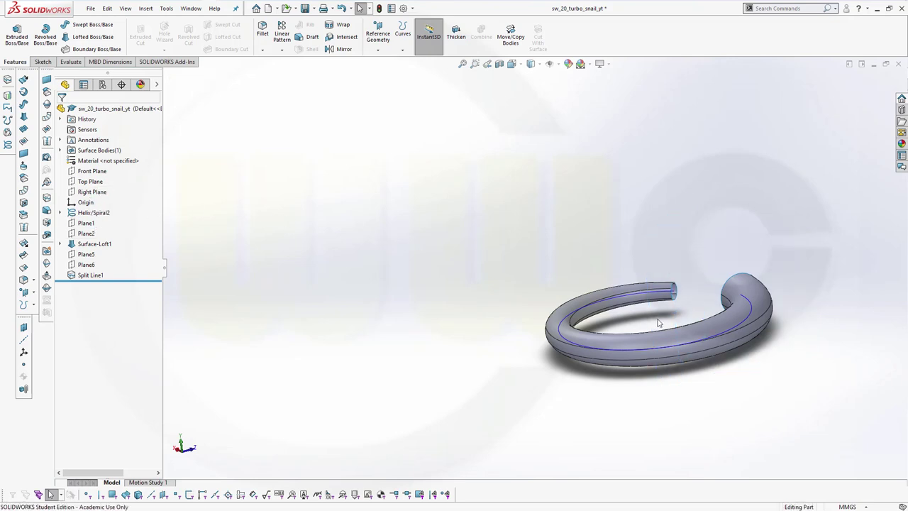
{"action": "scroll", "coordinate": [658, 322], "scroll_direction": "down", "scroll_amount": 5}
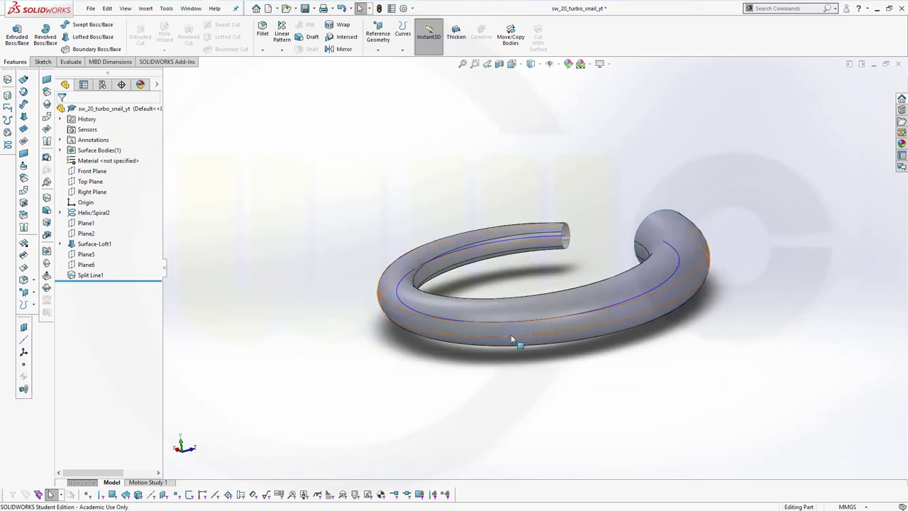
{"action": "middle_click_drag", "start_coordinate": [511, 339], "coordinate": [543, 258]}
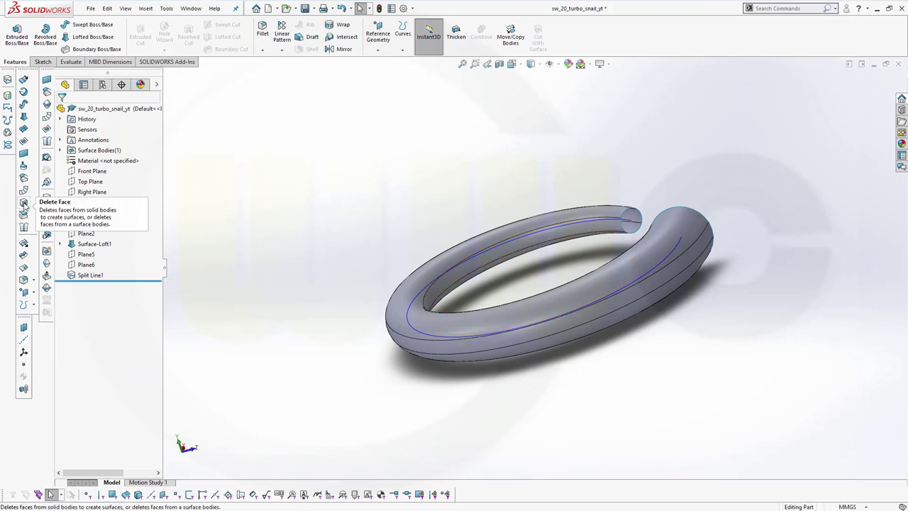
Delete the ring's inner face strip with Delete Face, creating DeleteFace1.
{"action": "left_click", "coordinate": [23, 204]}
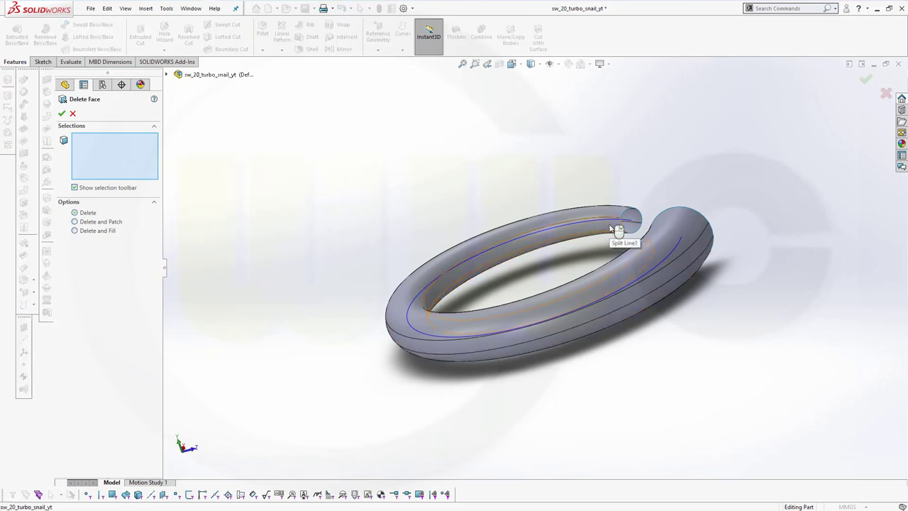
{"action": "left_click", "coordinate": [610, 228]}
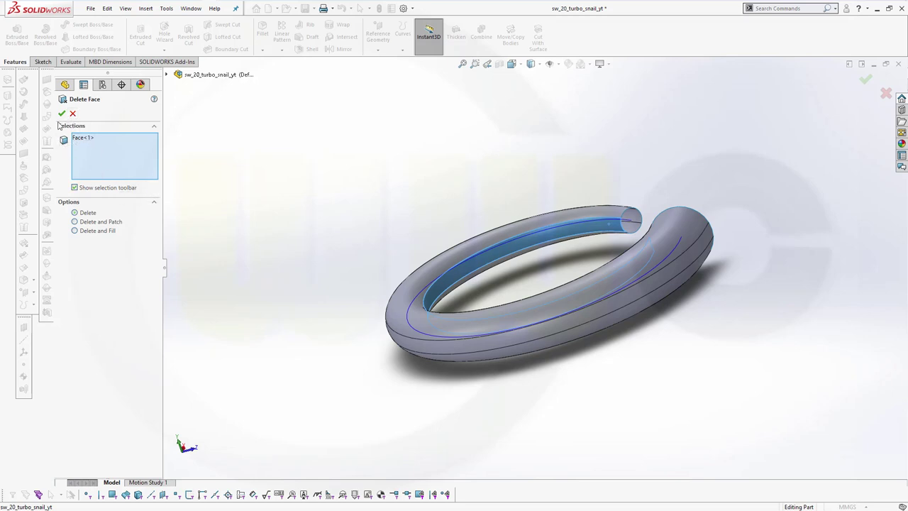
{"action": "key", "text": "Return"}
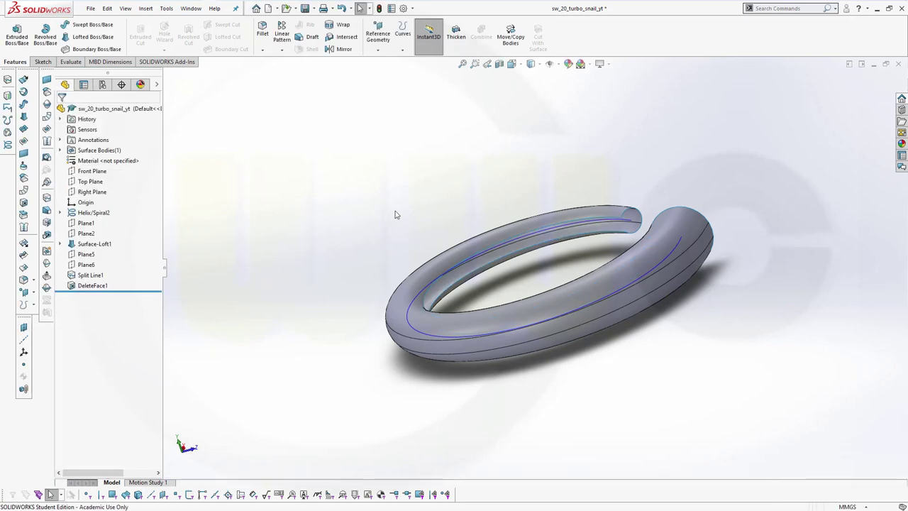
{"action": "middle_click_drag", "start_coordinate": [294, 172], "coordinate": [348, 312]}
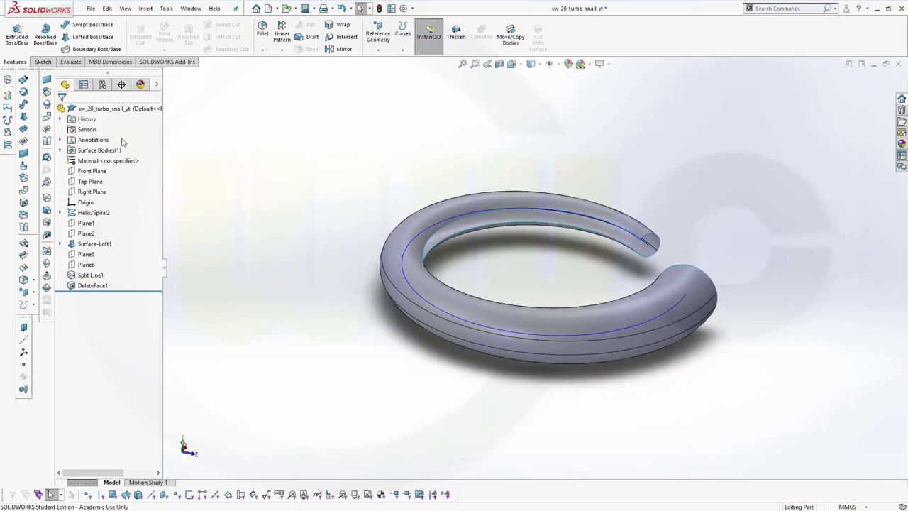
Start a new sketch on Plane1.
{"action": "left_click", "coordinate": [86, 224]}
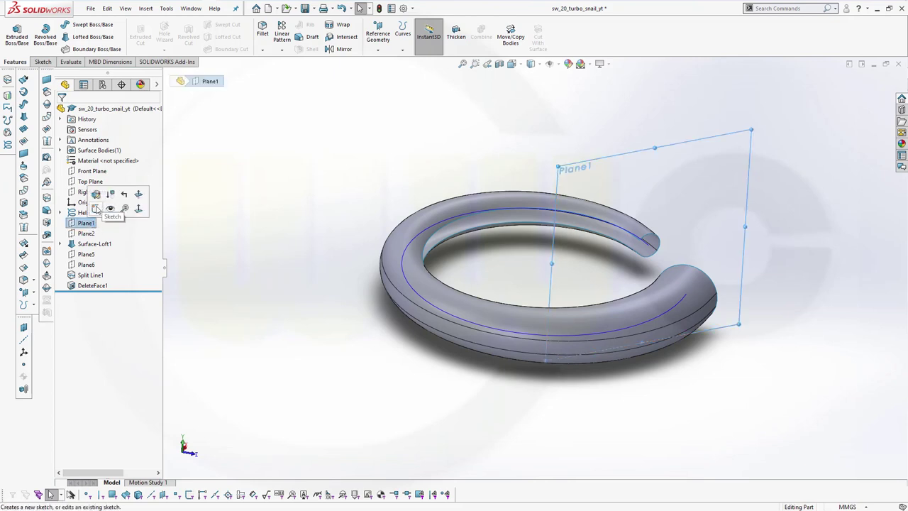
{"action": "left_click", "coordinate": [140, 211]}
{"action": "middle_click_drag", "start_coordinate": [354, 241], "coordinate": [348, 265]}
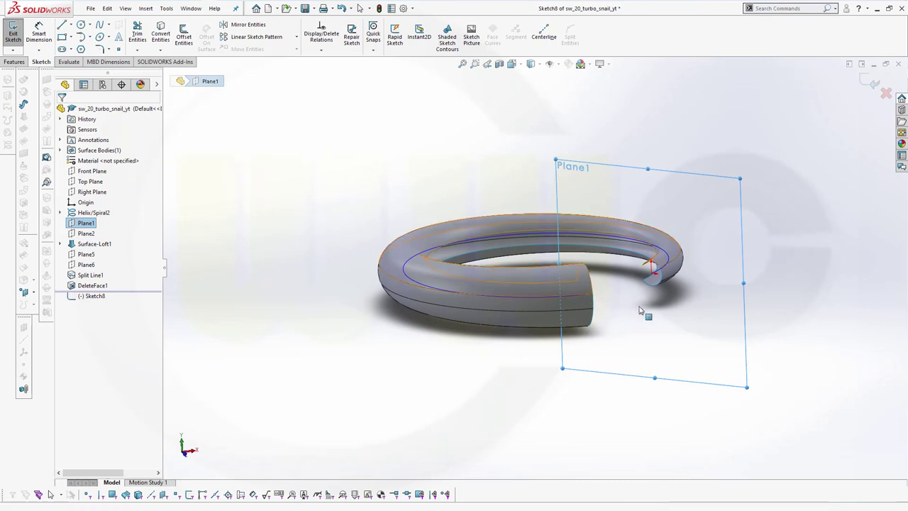
{"action": "scroll", "coordinate": [633, 298], "scroll_direction": "down", "scroll_amount": 3}
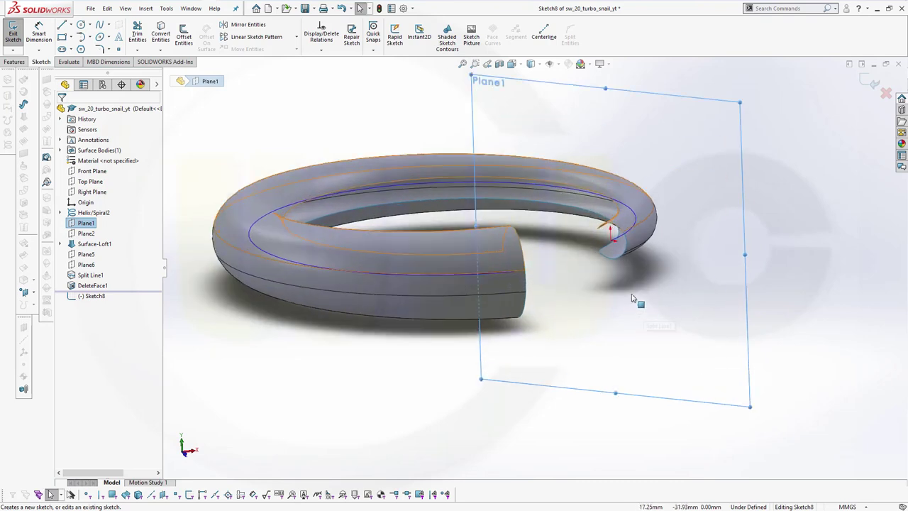
Convert Entities on the lower and upper cut-end edges of the ring.
{"action": "left_click", "coordinate": [160, 33]}
{"action": "scroll", "coordinate": [593, 263], "scroll_direction": "down", "scroll_amount": 4}
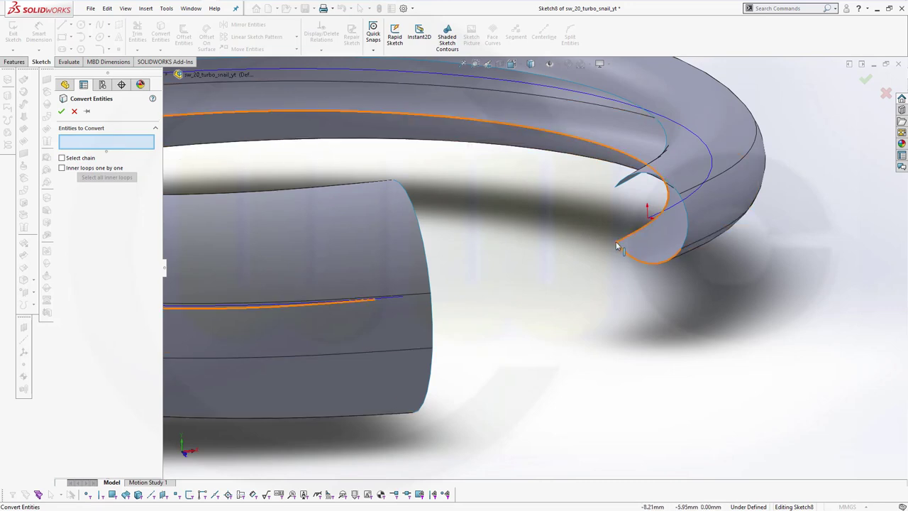
{"action": "left_click", "coordinate": [619, 246]}
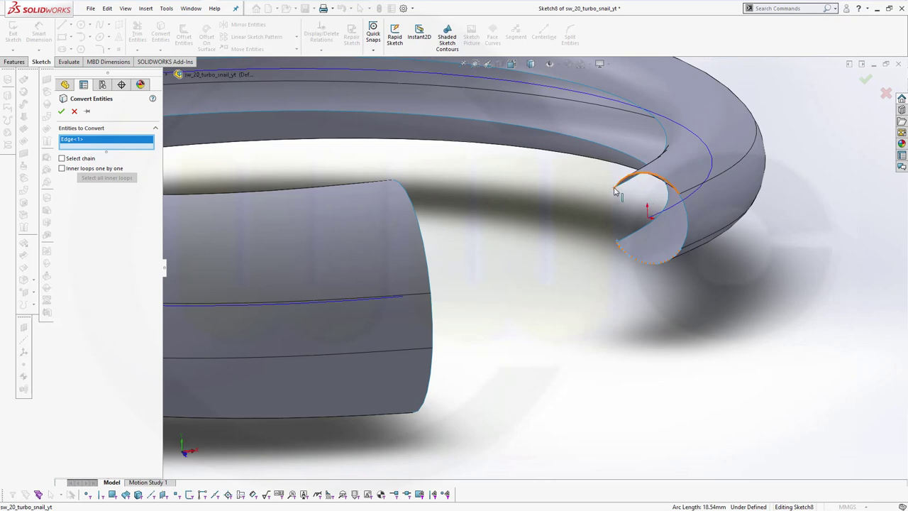
{"action": "left_click", "coordinate": [615, 191]}
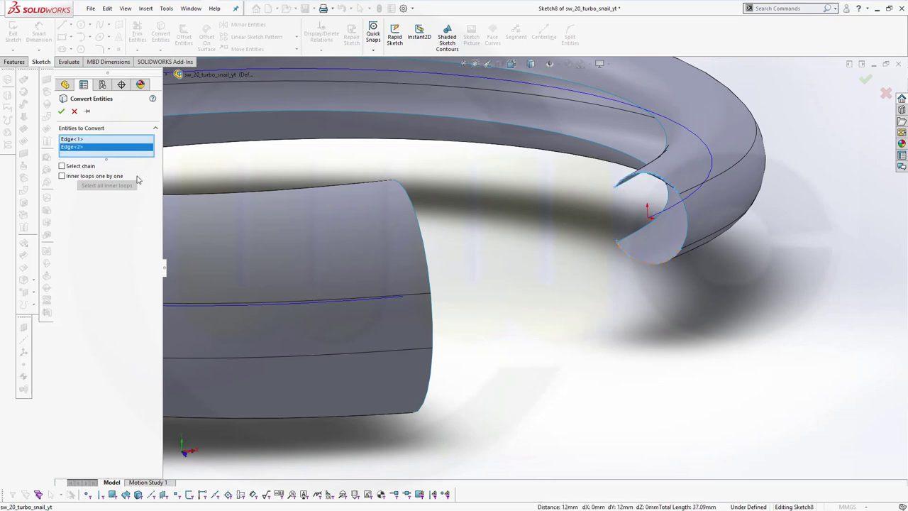
Finish converting the two edges and check the converted splines' relations.
{"action": "left_click", "coordinate": [62, 112]}
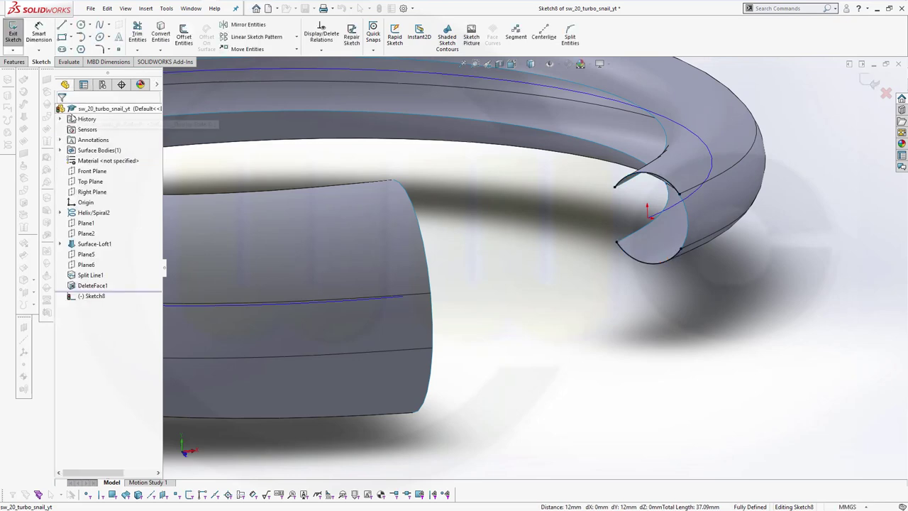
{"action": "left_click", "coordinate": [649, 260]}
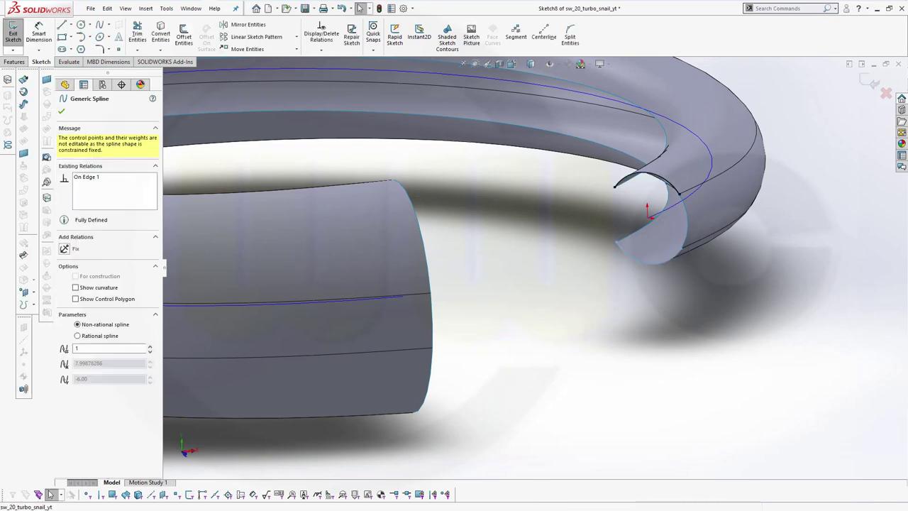
{"action": "left_click", "coordinate": [646, 178], "text": "ctrl"}
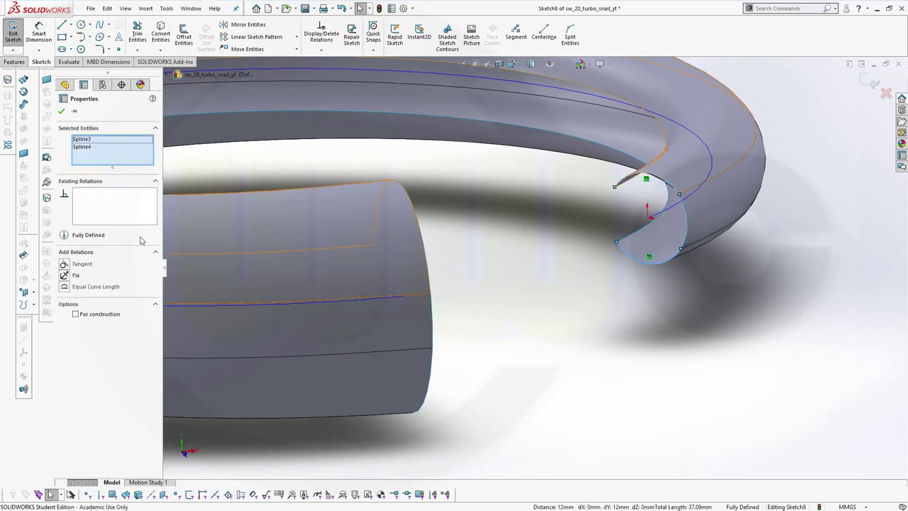
{"action": "left_click", "coordinate": [557, 239]}
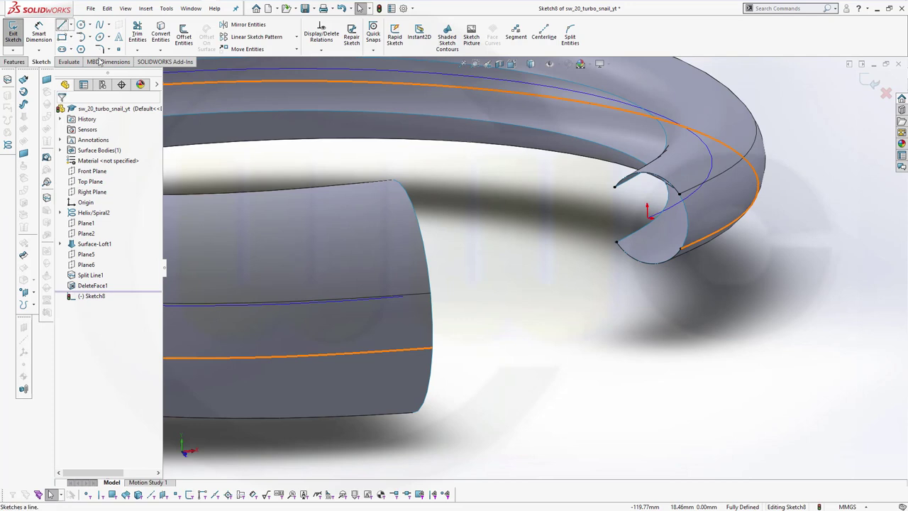
Draw a vertical line joining the two converted edges and exit Sketch8.
{"action": "left_click", "coordinate": [62, 24]}
{"action": "left_click", "coordinate": [615, 241]}
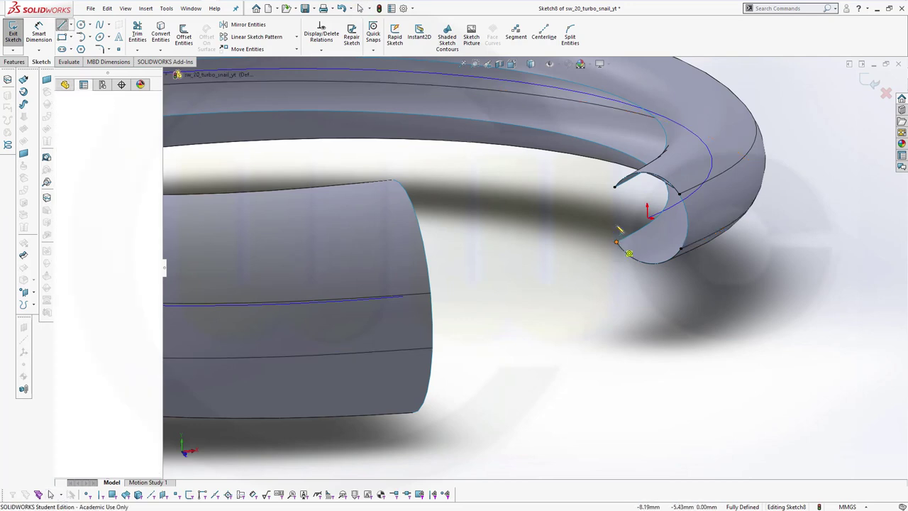
{"action": "left_click", "coordinate": [614, 187]}
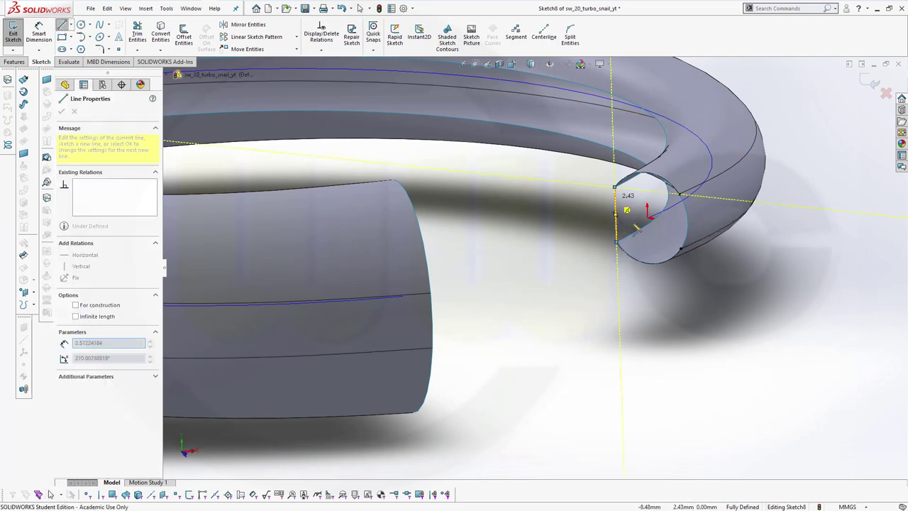
{"action": "key", "text": "Escape"}
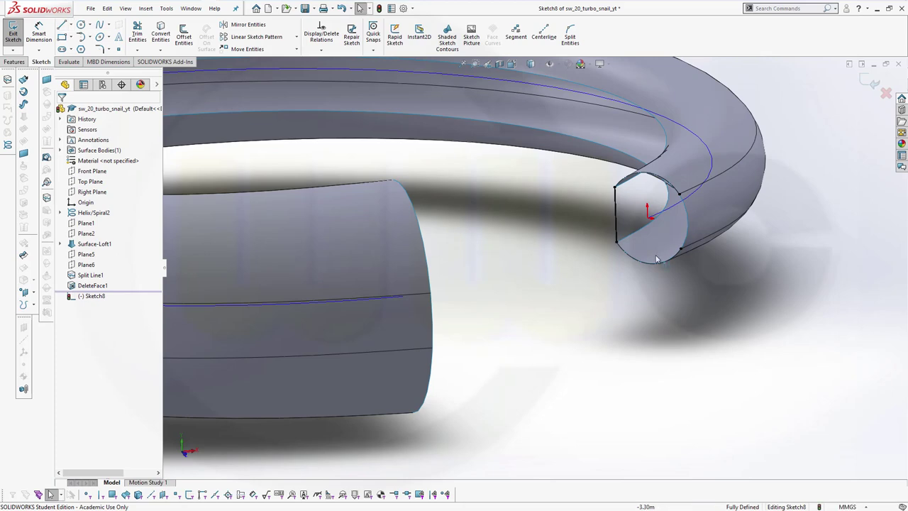
{"action": "left_click", "coordinate": [871, 81]}
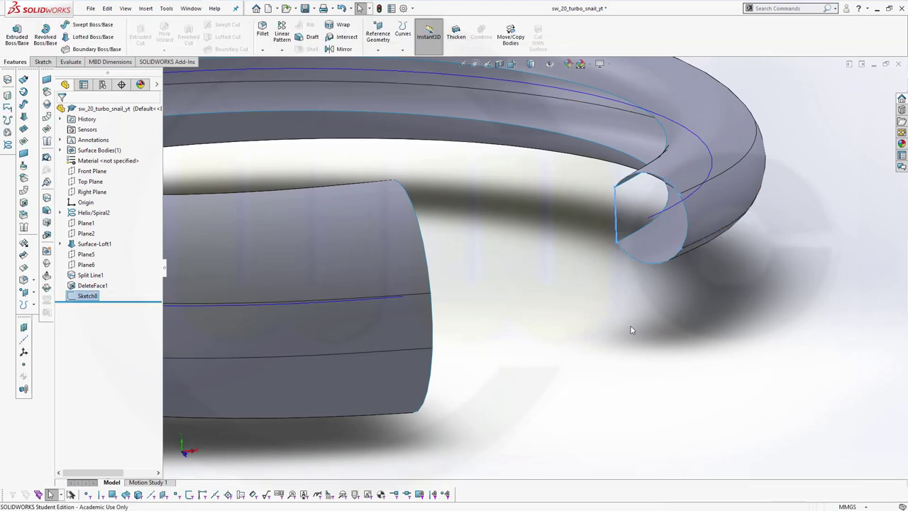
Start Sketch9 on Plane2 at the tube's wide open end.
{"action": "scroll", "coordinate": [631, 329], "scroll_direction": "up", "scroll_amount": 10}
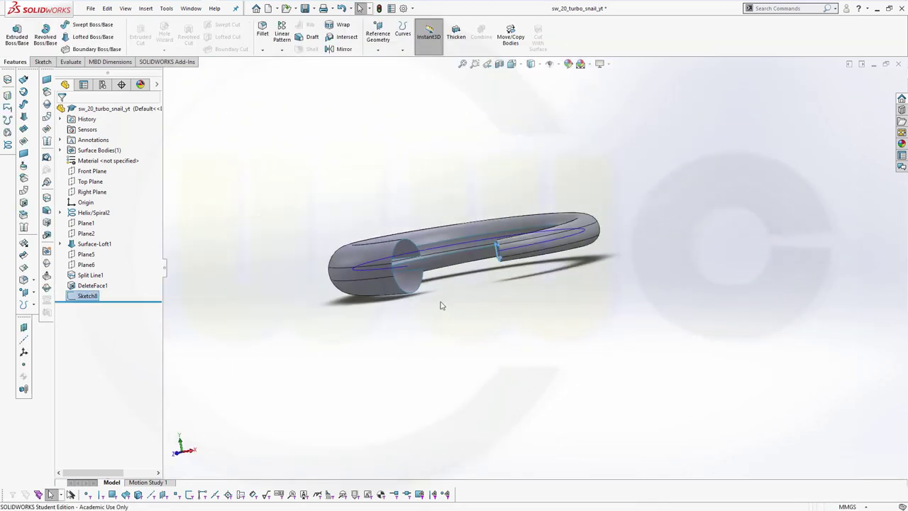
{"action": "middle_click_drag", "start_coordinate": [441, 305], "coordinate": [401, 337]}
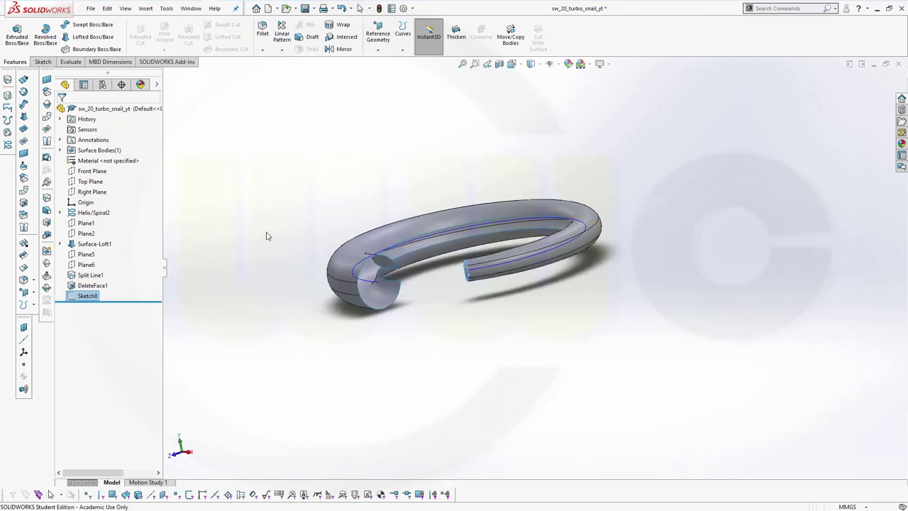
{"action": "left_click", "coordinate": [93, 233]}
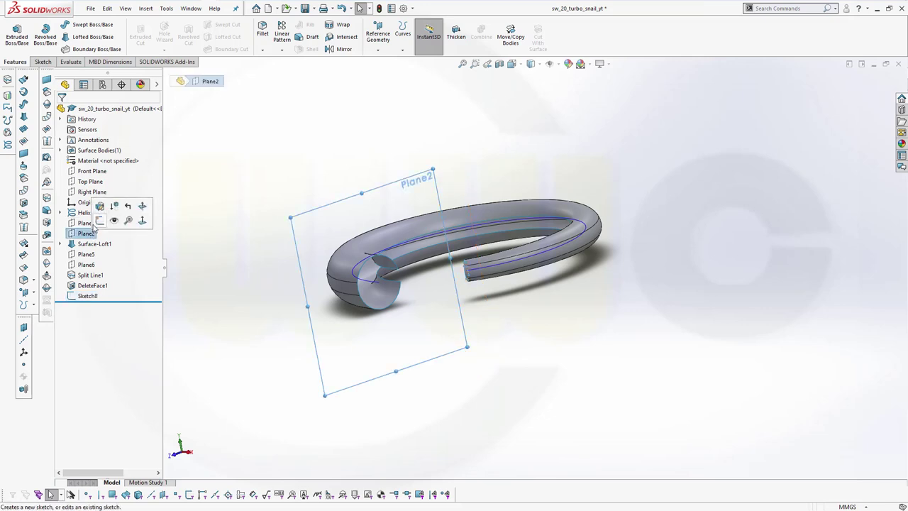
{"action": "left_click", "coordinate": [101, 221]}
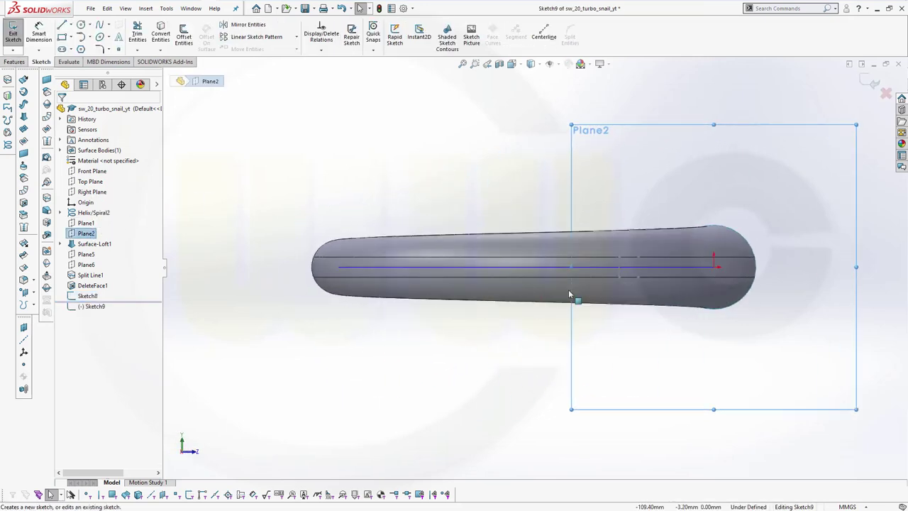
{"action": "middle_click_drag", "start_coordinate": [456, 277], "coordinate": [381, 304]}
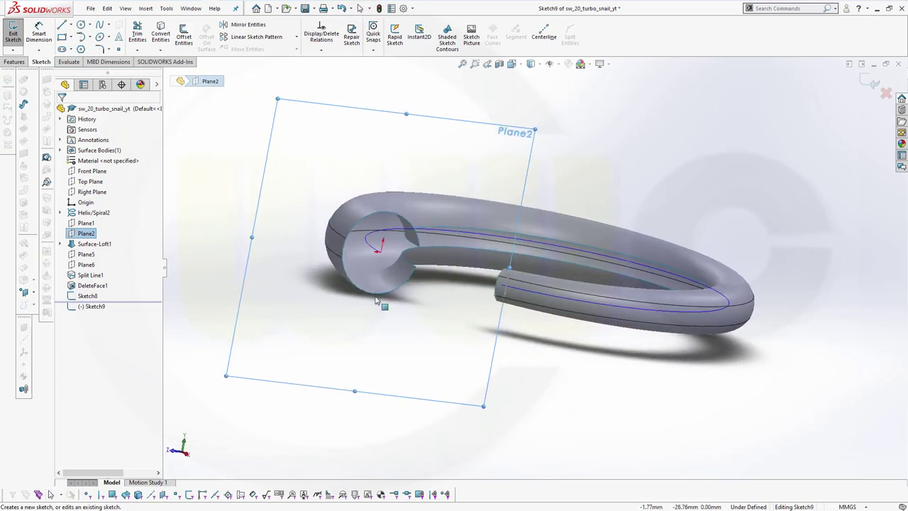
{"action": "scroll", "coordinate": [451, 267], "scroll_direction": "up", "scroll_amount": 3}
{"action": "scroll", "coordinate": [461, 273], "scroll_direction": "down", "scroll_amount": 10}
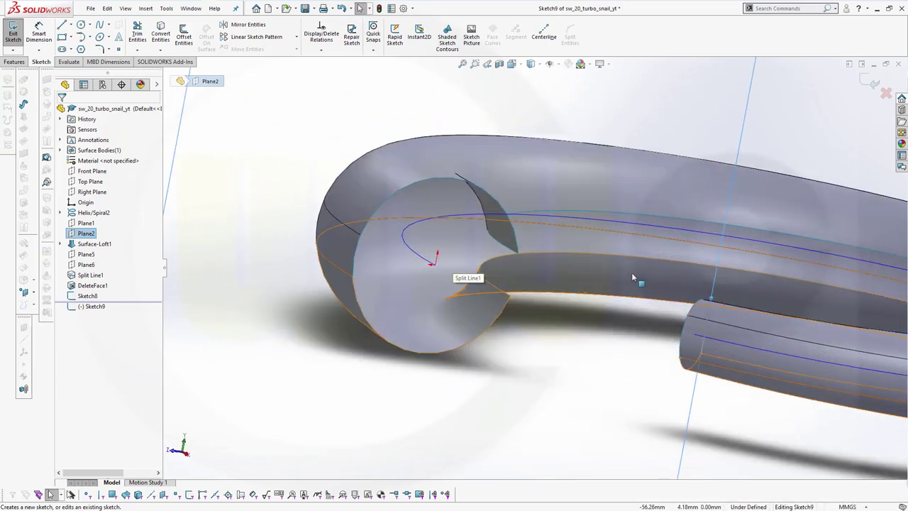
{"action": "key", "text": "Escape"}
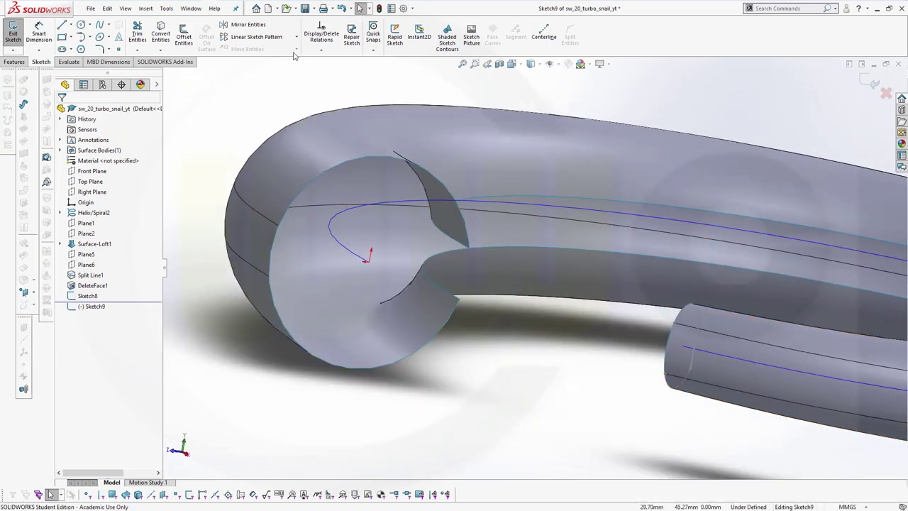
Convert the lower and upper tube-end arc edges into Sketch9.
{"action": "left_click", "coordinate": [160, 35]}
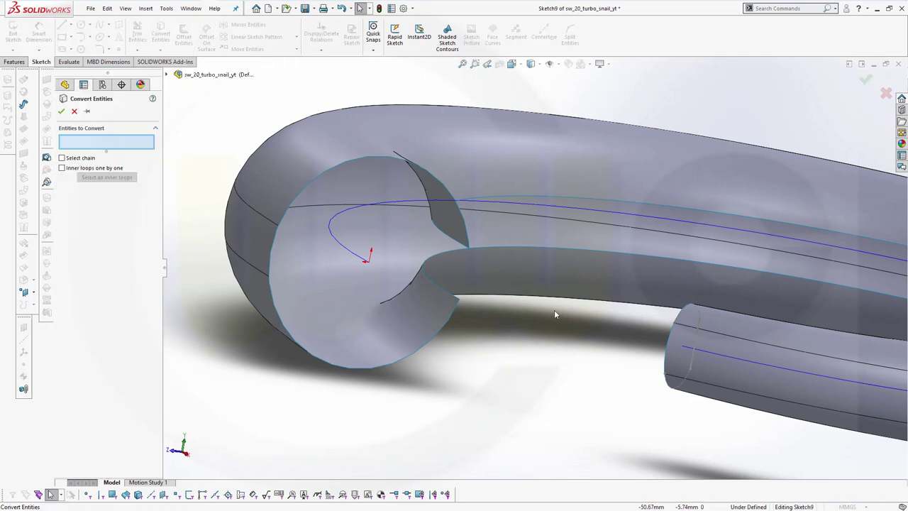
{"action": "left_click", "coordinate": [460, 305]}
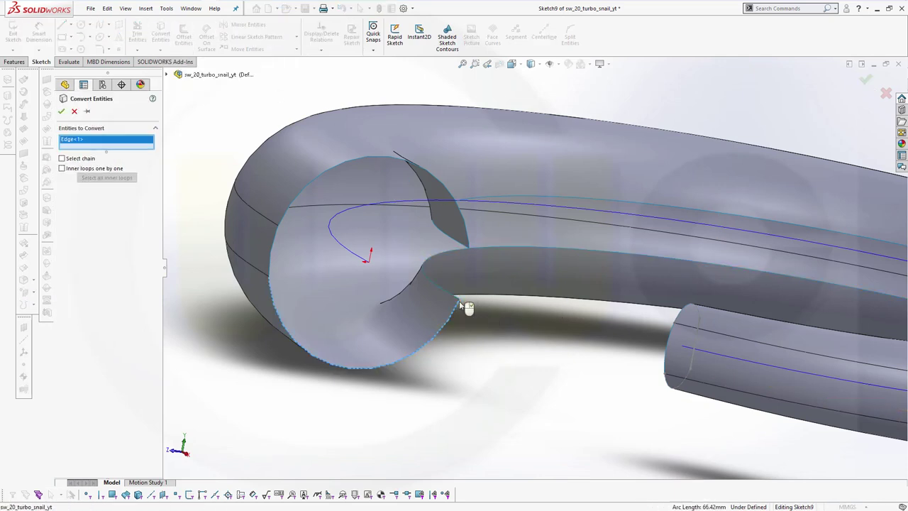
{"action": "left_click", "coordinate": [467, 243]}
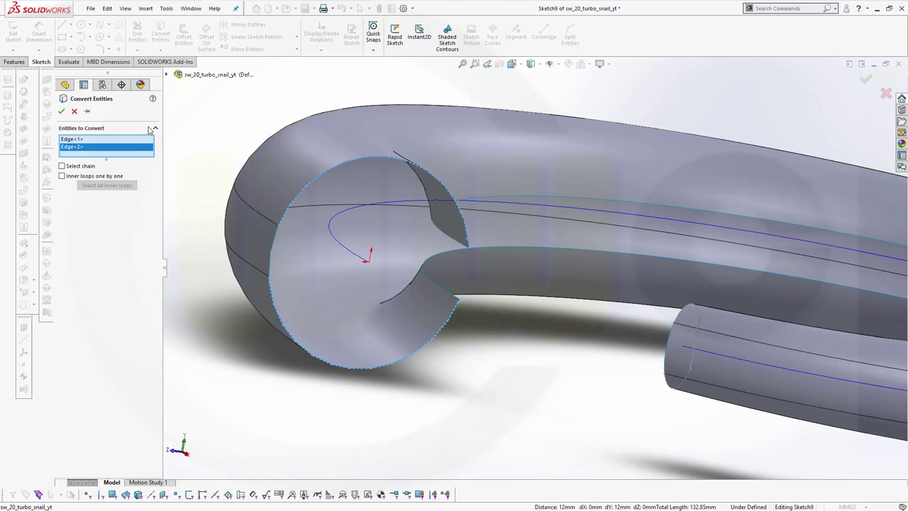
{"action": "left_click", "coordinate": [61, 111]}
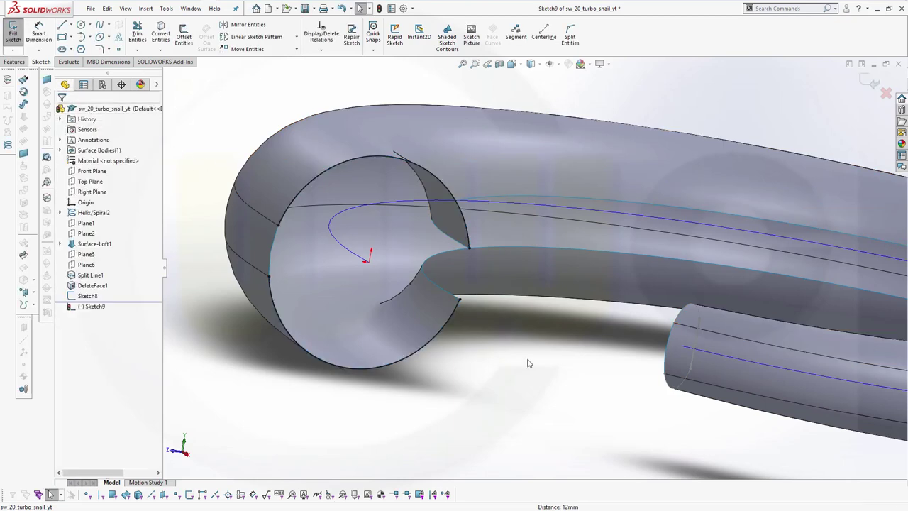
Make both converted arcs construction geometry.
{"action": "left_click", "coordinate": [441, 336]}
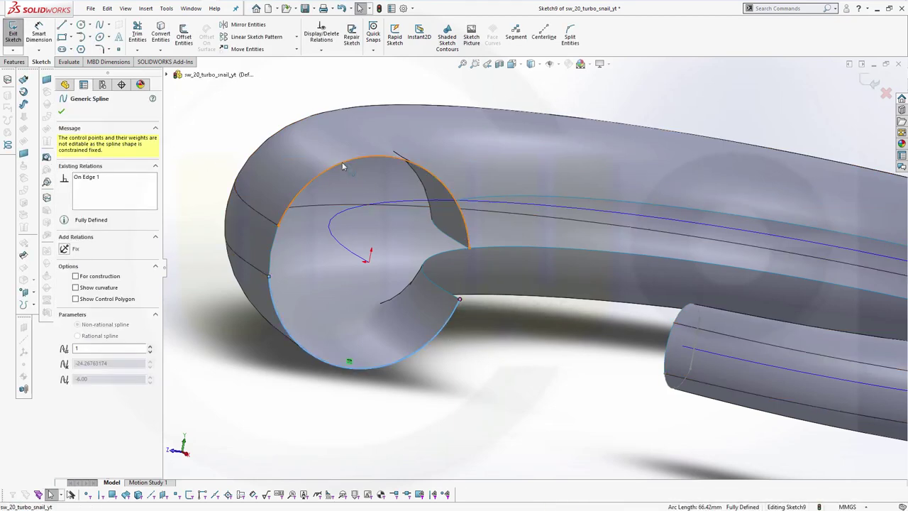
{"action": "left_click", "coordinate": [254, 190], "text": "ctrl"}
{"action": "left_click", "coordinate": [76, 315]}
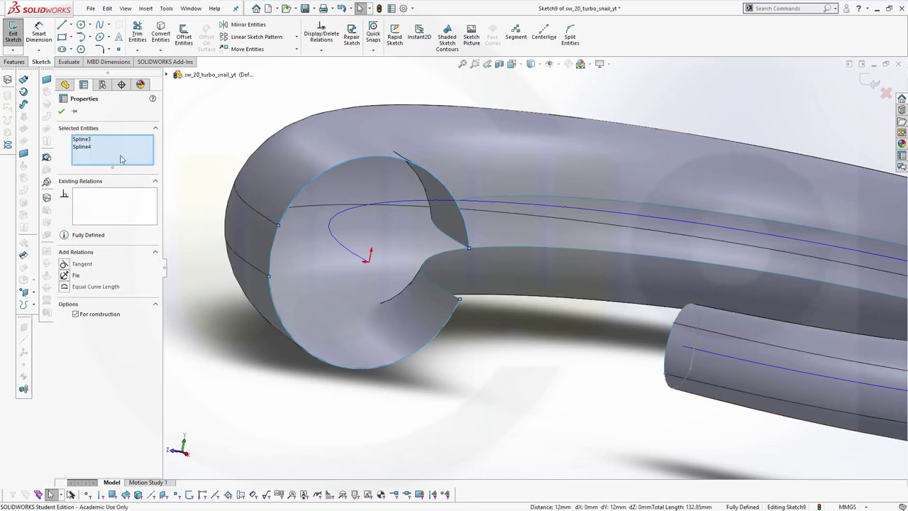
{"action": "left_click", "coordinate": [61, 112]}
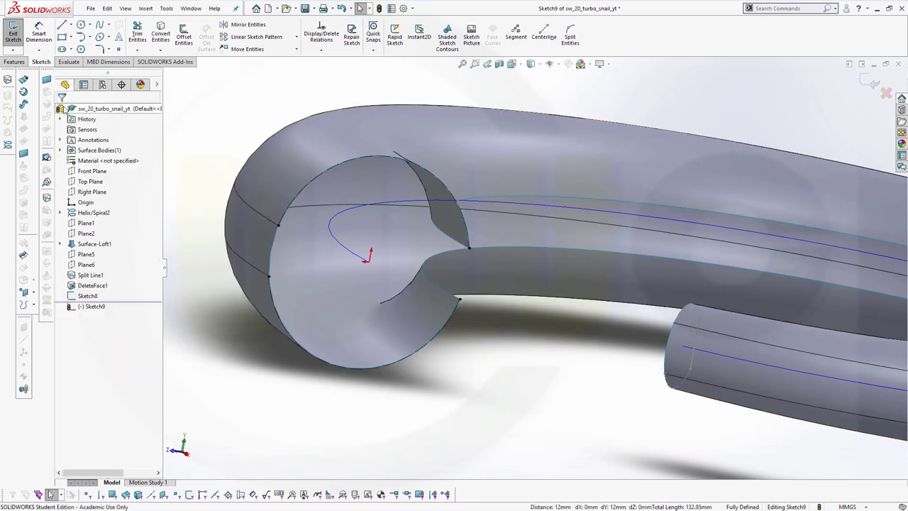
Draw a line from the upper arc's endpoint and merge its end with the lower surface corner.
{"action": "left_click", "coordinate": [64, 26]}
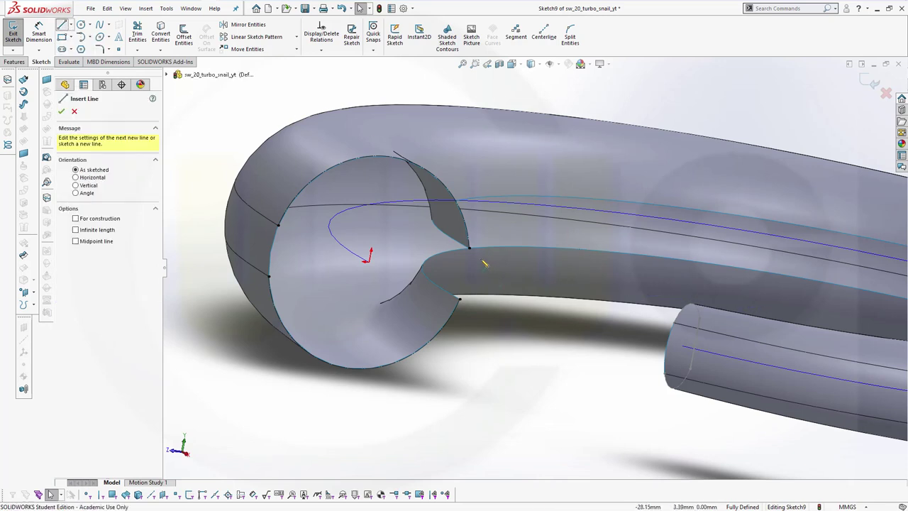
{"action": "left_click", "coordinate": [469, 248]}
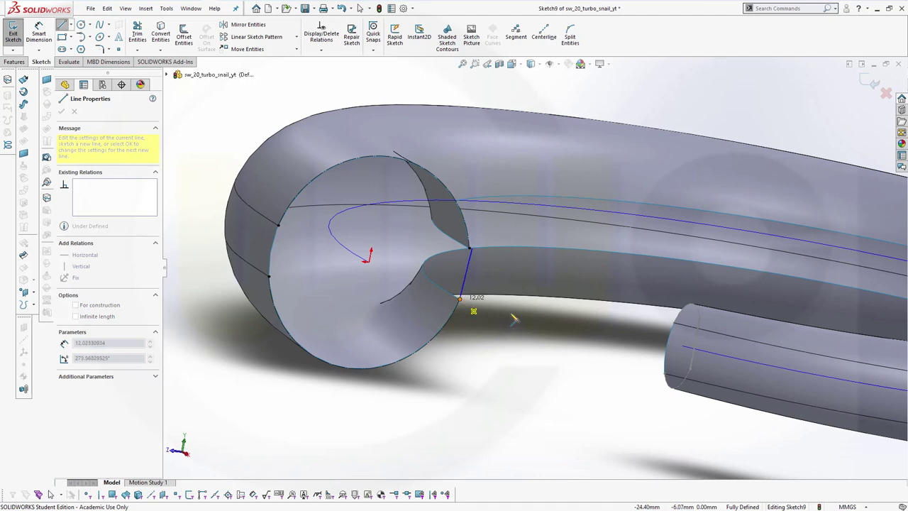
{"action": "key", "text": "Escape"}
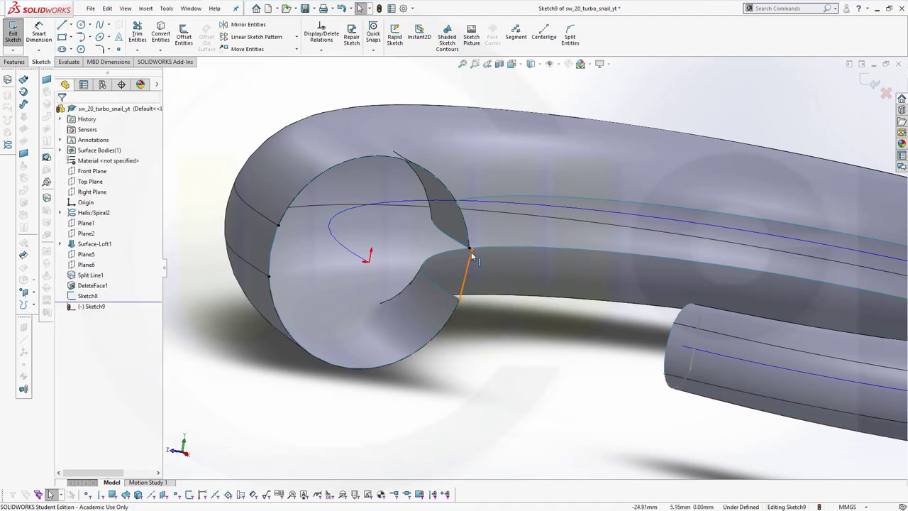
{"action": "left_click_drag", "start_coordinate": [473, 253], "coordinate": [498, 264]}
{"action": "left_click", "coordinate": [498, 264], "text": "ctrl"}
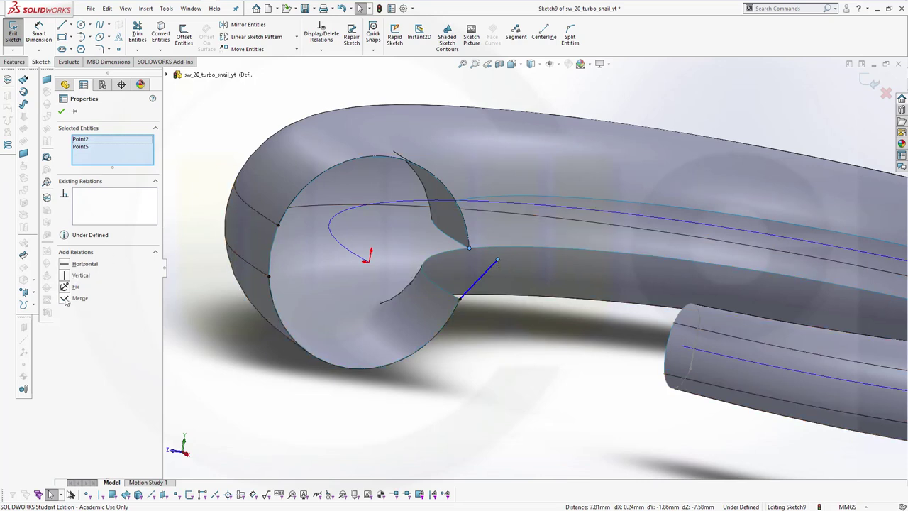
{"action": "left_click", "coordinate": [65, 299]}
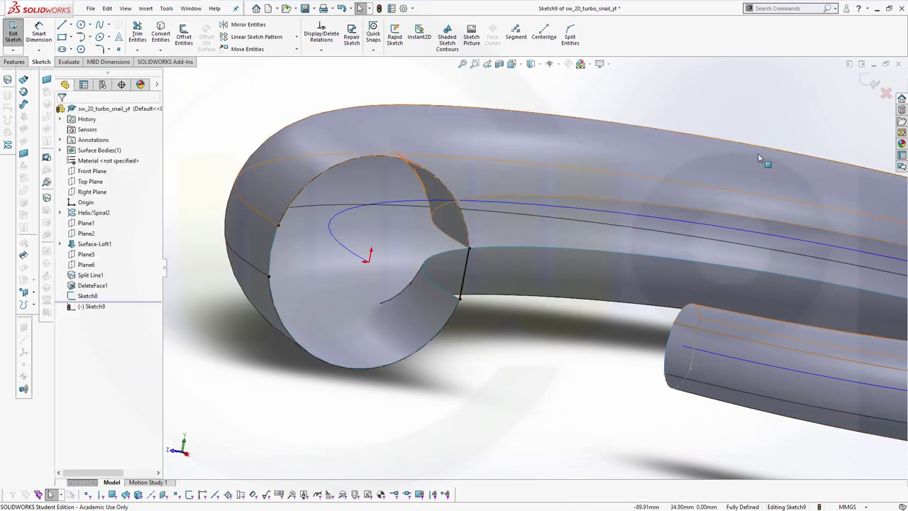
{"action": "left_click", "coordinate": [869, 82]}
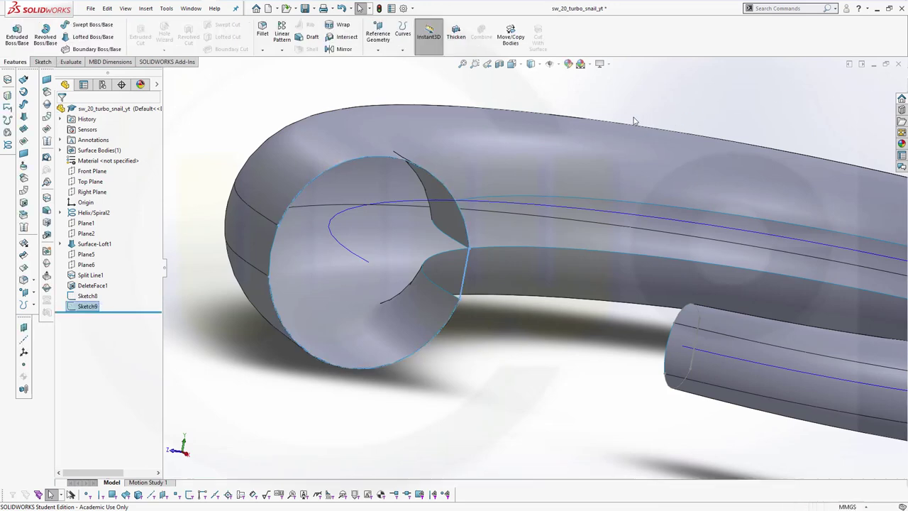
{"action": "scroll", "coordinate": [580, 184], "scroll_direction": "down", "scroll_amount": 5}
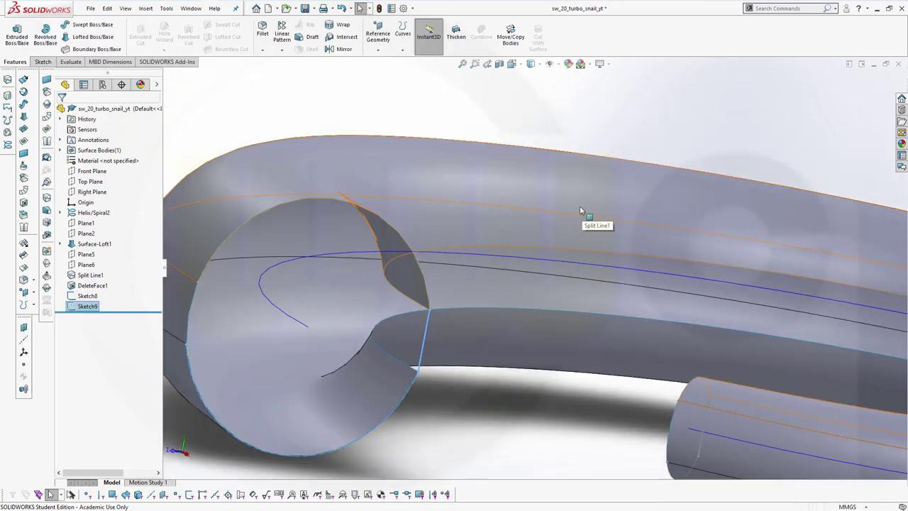
{"action": "scroll", "coordinate": [603, 260], "scroll_direction": "down", "scroll_amount": 5}
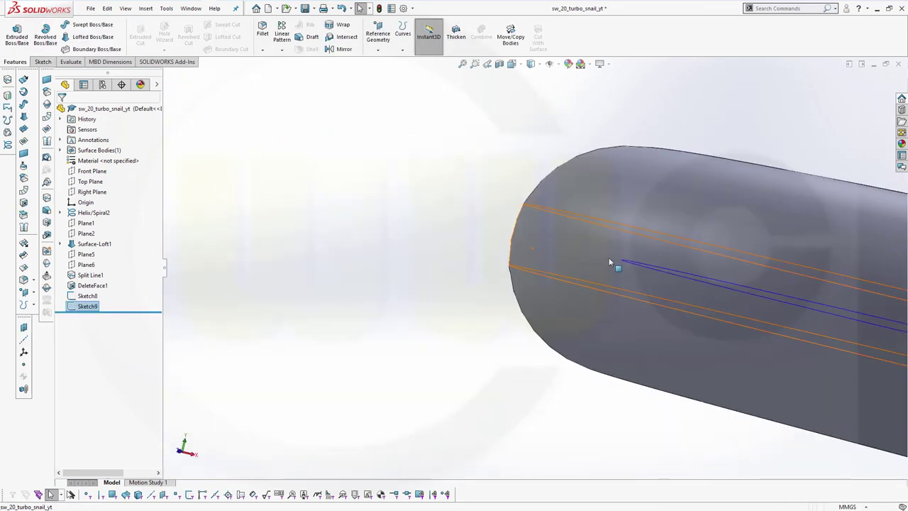
{"action": "scroll", "coordinate": [609, 262], "scroll_direction": "down", "scroll_amount": 10}
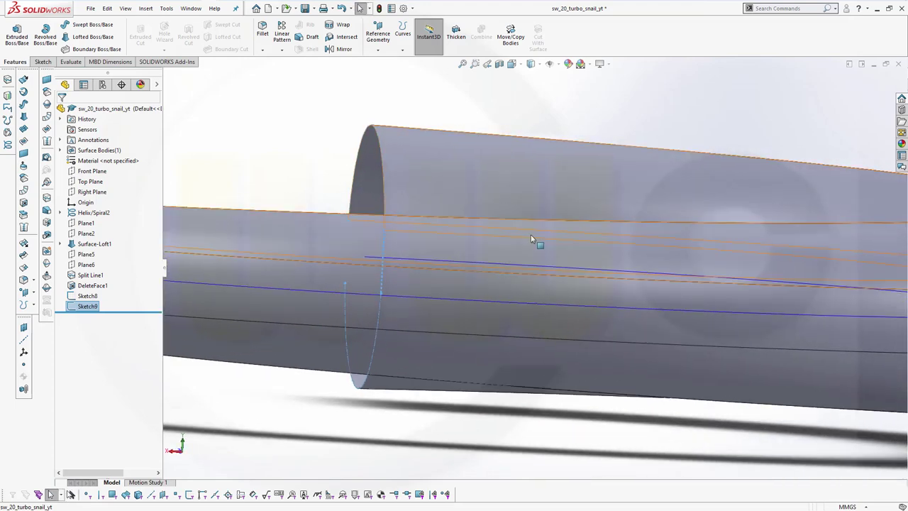
{"action": "scroll", "coordinate": [531, 239], "scroll_direction": "down", "scroll_amount": 10}
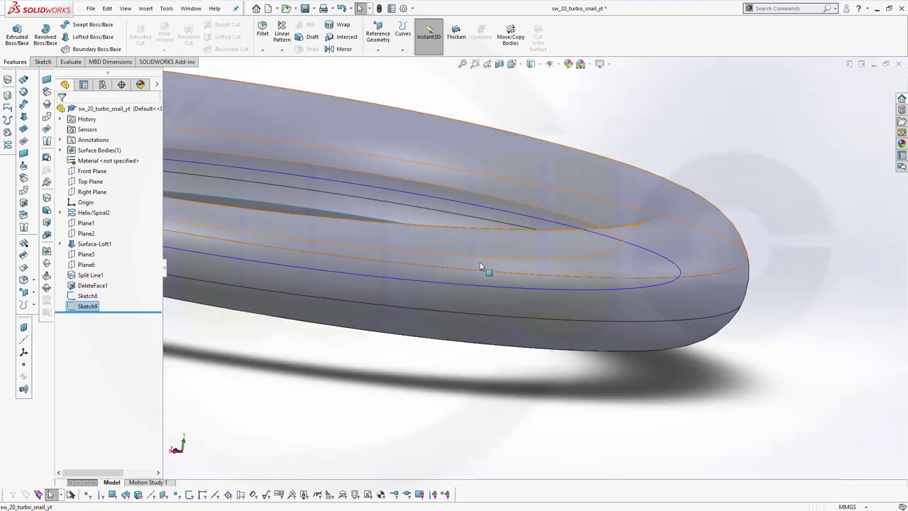
{"action": "key", "text": "f"}
{"action": "mouse_move", "coordinate": [395, 248]}
{"action": "middle_mouse_down"}
{"action": "mouse_move", "coordinate": [395, 353]}
{"action": "mouse_move", "coordinate": [470, 340]}
{"action": "middle_mouse_up"}
{"action": "left_click", "coordinate": [265, 251]}
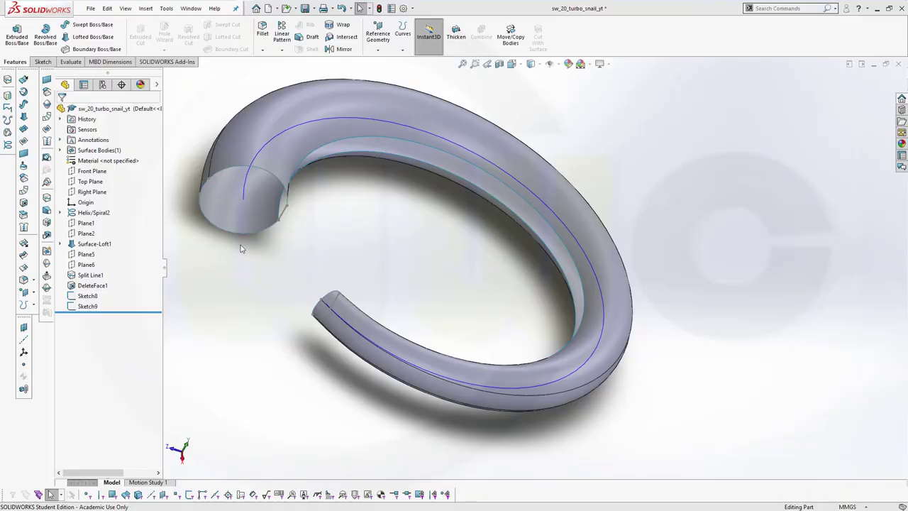
Start a surface loft with Sketch9 and Sketch8 as profiles.
{"action": "left_click", "coordinate": [23, 116]}
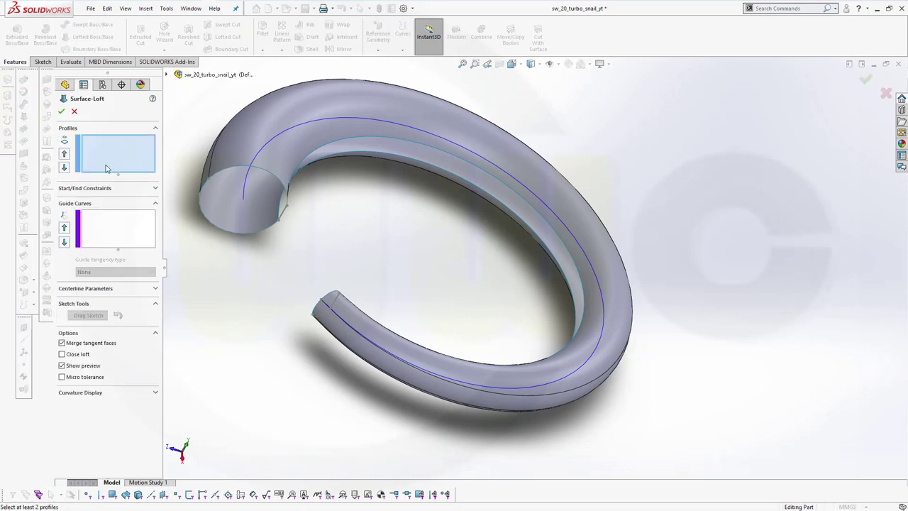
{"action": "left_click", "coordinate": [287, 227]}
{"action": "mouse_move", "coordinate": [292, 258]}
{"action": "middle_mouse_down"}
{"action": "mouse_move", "coordinate": [319, 260]}
{"action": "mouse_move", "coordinate": [336, 276]}
{"action": "middle_mouse_up"}
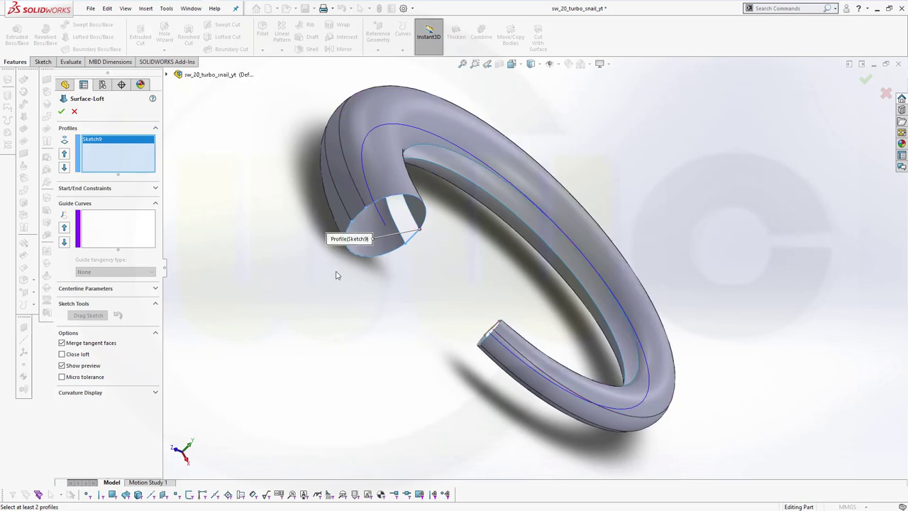
{"action": "left_click", "coordinate": [491, 333]}
{"action": "middle_click_drag", "start_coordinate": [361, 312], "coordinate": [323, 304]}
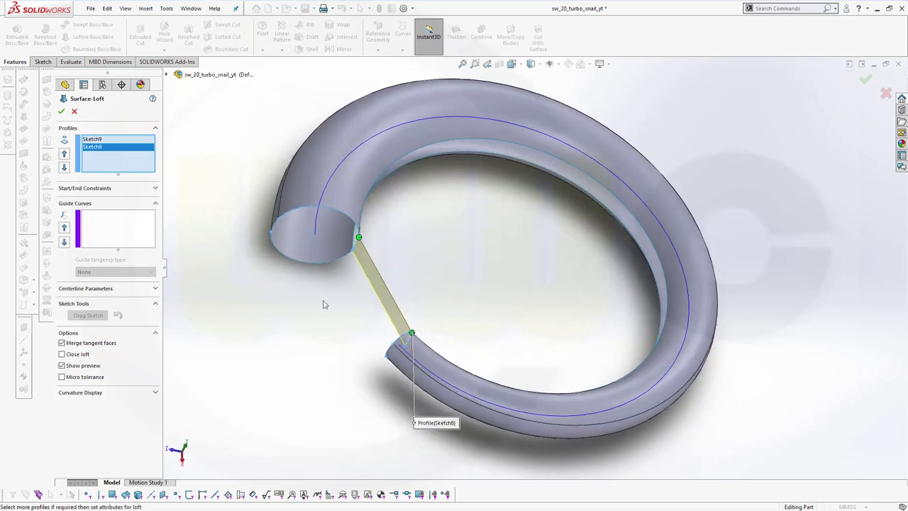
Add two tube edges as guide curves and create Surface-Loft2.
{"action": "left_click", "coordinate": [117, 227]}
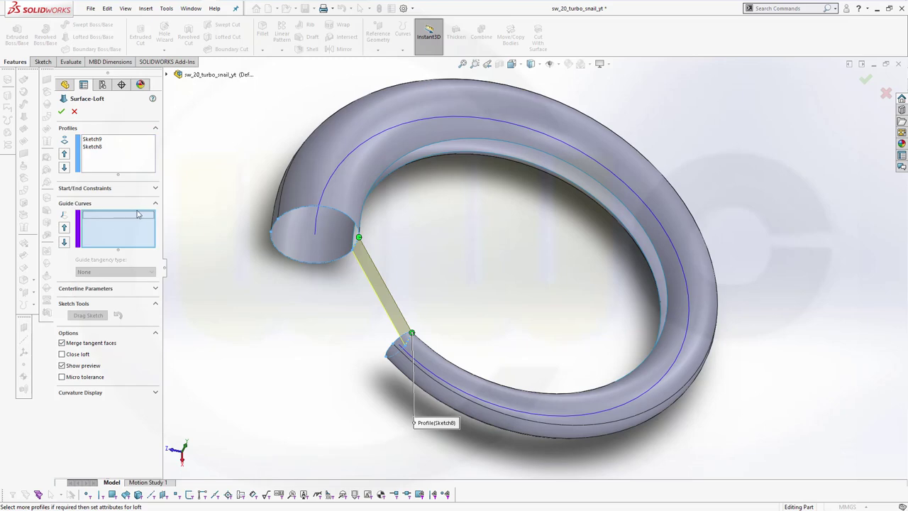
{"action": "scroll", "coordinate": [324, 245], "scroll_direction": "down", "scroll_amount": 2}
{"action": "middle_click_drag", "start_coordinate": [454, 253], "coordinate": [426, 228]}
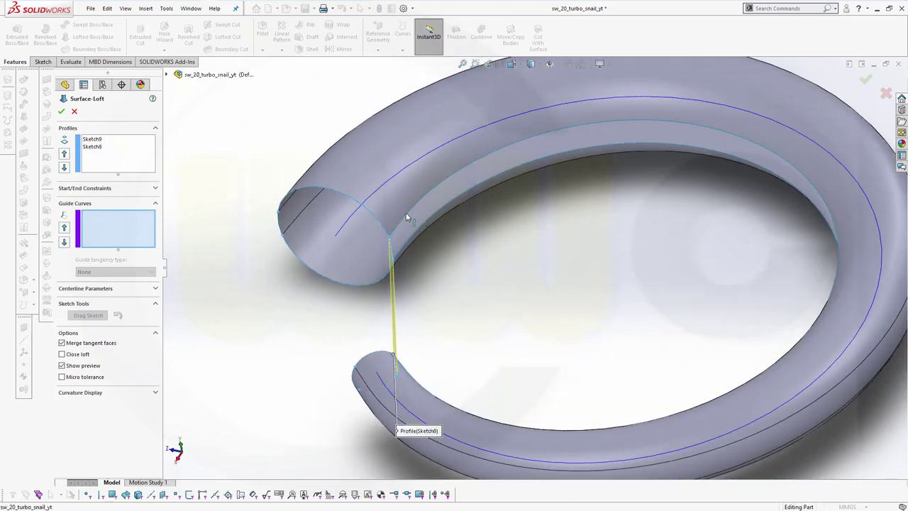
{"action": "left_click", "coordinate": [411, 216]}
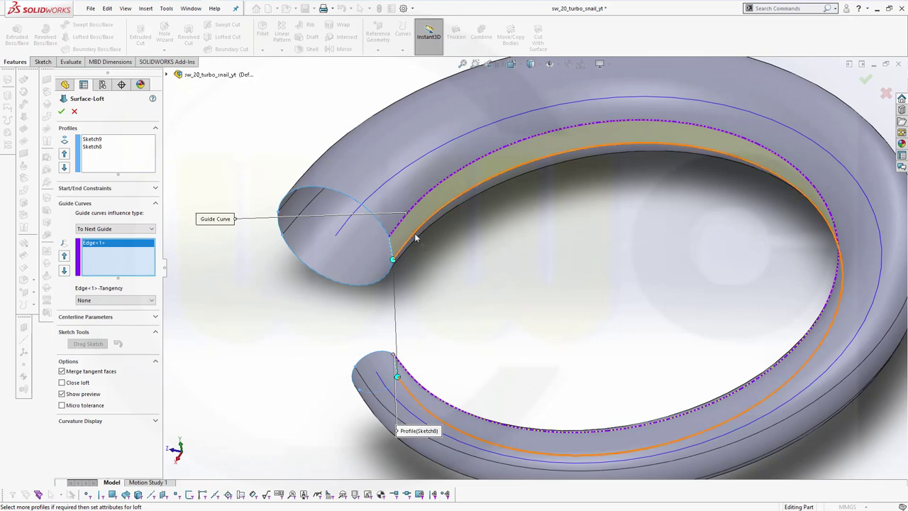
{"action": "left_click", "coordinate": [419, 239]}
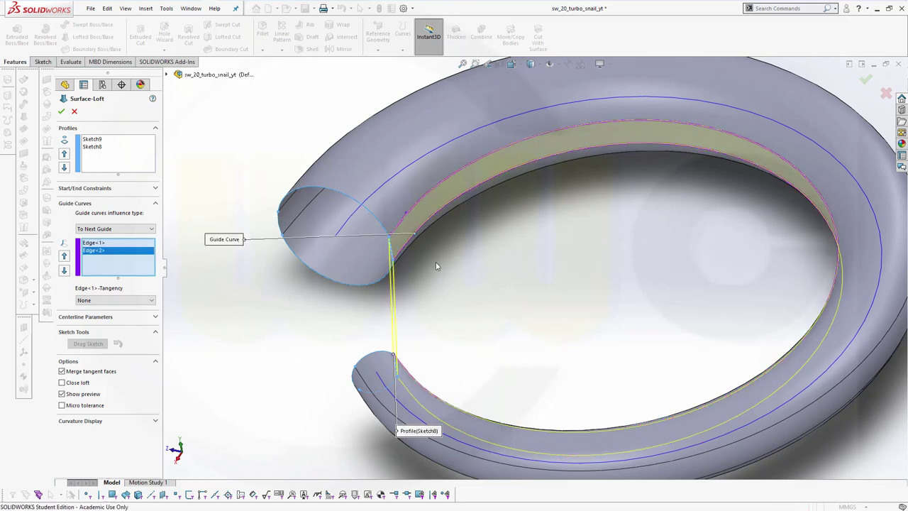
{"action": "middle_click_drag", "start_coordinate": [455, 300], "coordinate": [447, 283]}
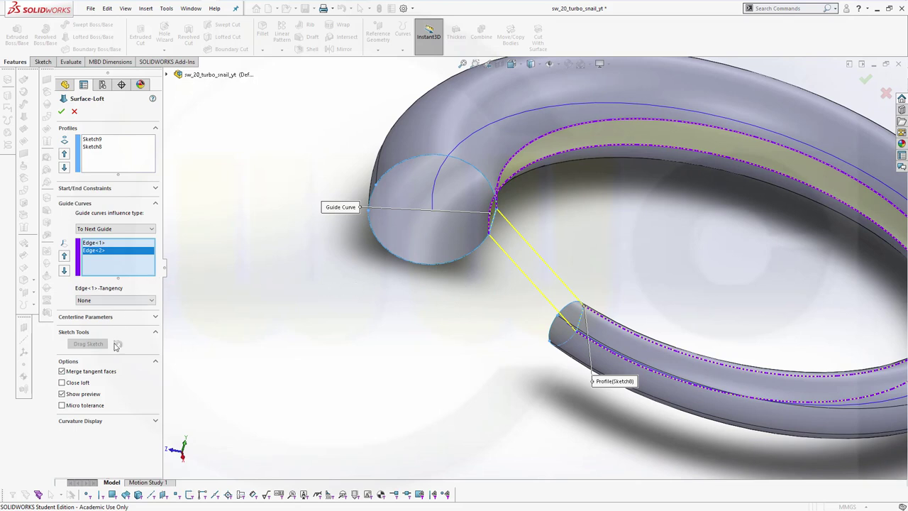
{"action": "left_click", "coordinate": [61, 111]}
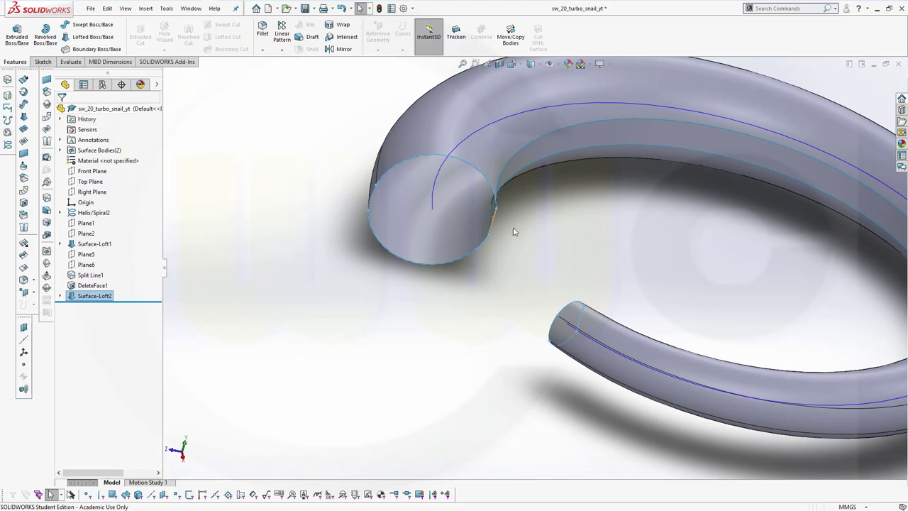
Deselect Surface-Loft2, then orbit, fit and zoom onto the gap between the ring ends.
{"action": "left_click", "coordinate": [619, 254]}
{"action": "middle_click_drag", "start_coordinate": [587, 256], "coordinate": [476, 247]}
{"action": "key", "text": "f"}
{"action": "scroll", "coordinate": [511, 166], "scroll_direction": "down", "scroll_amount": 3}
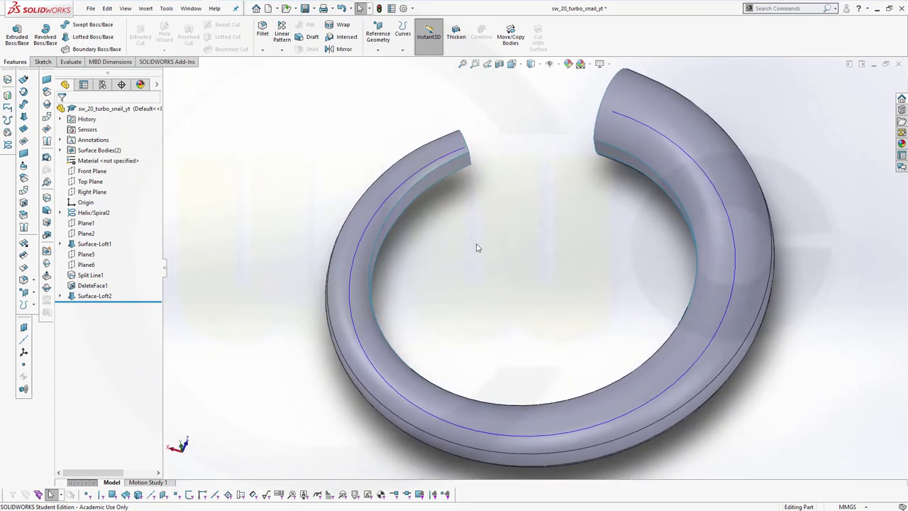
{"action": "scroll", "coordinate": [480, 197], "scroll_direction": "down", "scroll_amount": 5}
{"action": "scroll", "coordinate": [737, 133], "scroll_direction": "up", "scroll_amount": 2}
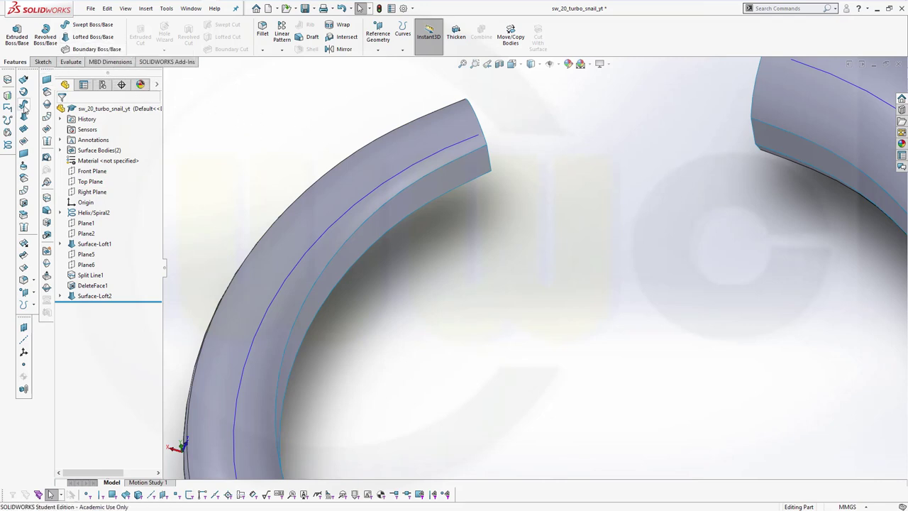
Start a surface loft from the ring's end edge to the other body's end edge, aligning connectors.
{"action": "left_click", "coordinate": [24, 117]}
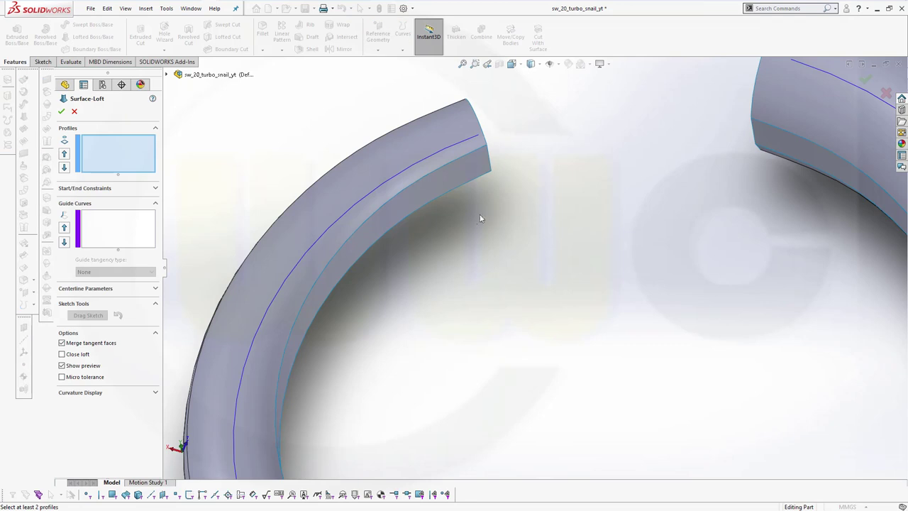
{"action": "scroll", "coordinate": [434, 241], "scroll_direction": "down", "scroll_amount": 3}
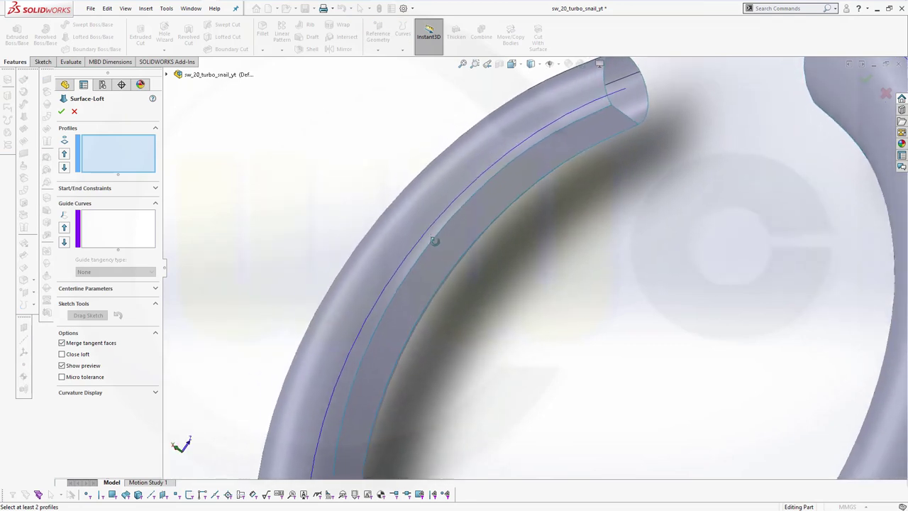
{"action": "left_click", "coordinate": [624, 120]}
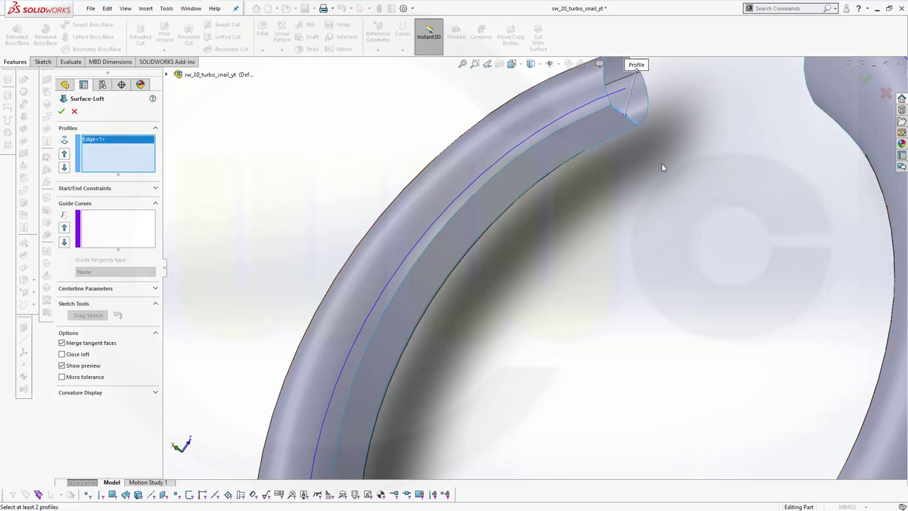
{"action": "middle_click_drag", "start_coordinate": [664, 168], "coordinate": [735, 139]}
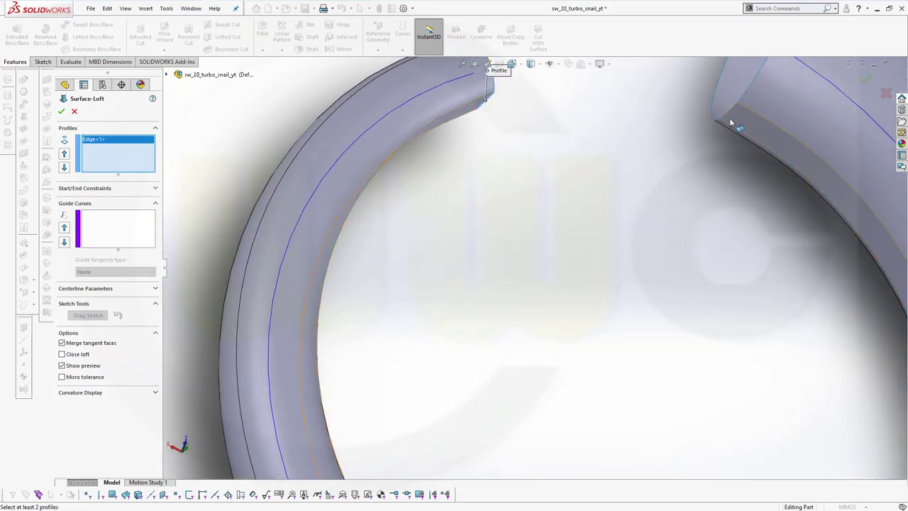
{"action": "left_click", "coordinate": [727, 118]}
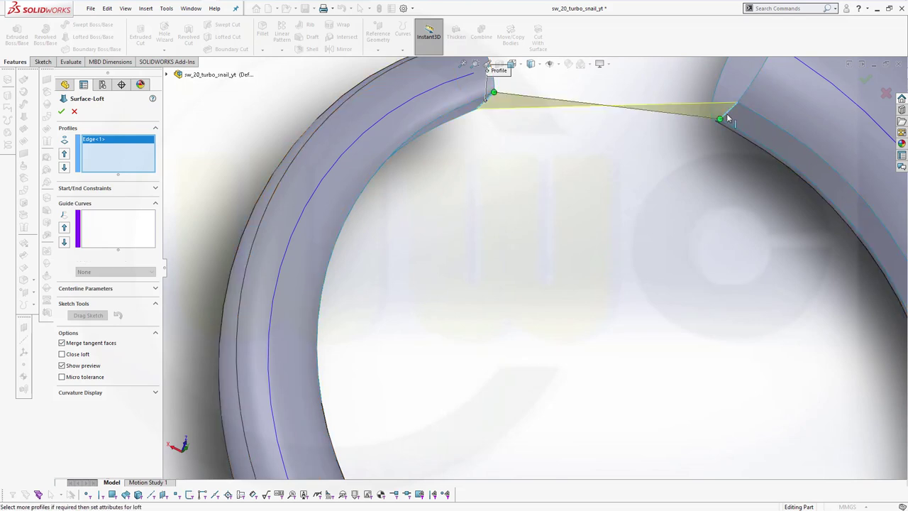
{"action": "left_click_drag", "start_coordinate": [720, 119], "coordinate": [737, 102]}
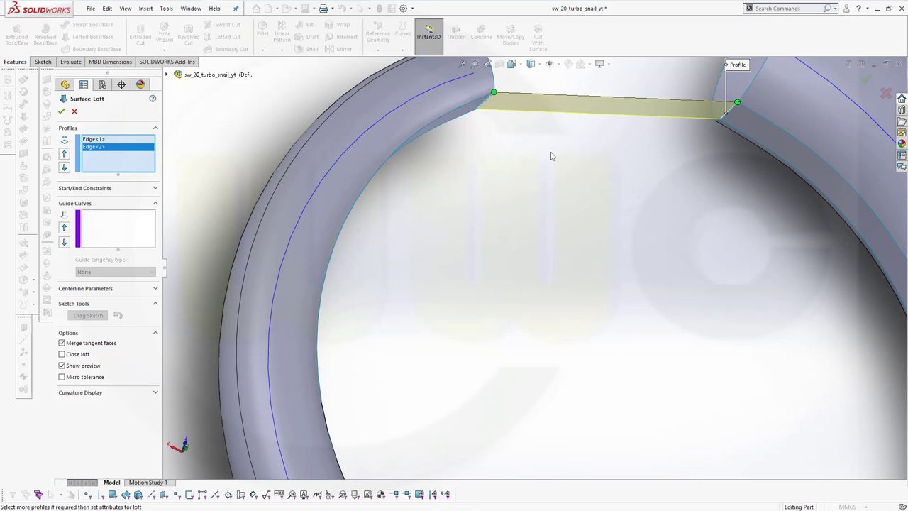
Make both start and end constraints Tangency To Face, end tangent length 0.5, and accept Surface-Loft3.
{"action": "left_click", "coordinate": [156, 190]}
{"action": "left_click", "coordinate": [151, 209]}
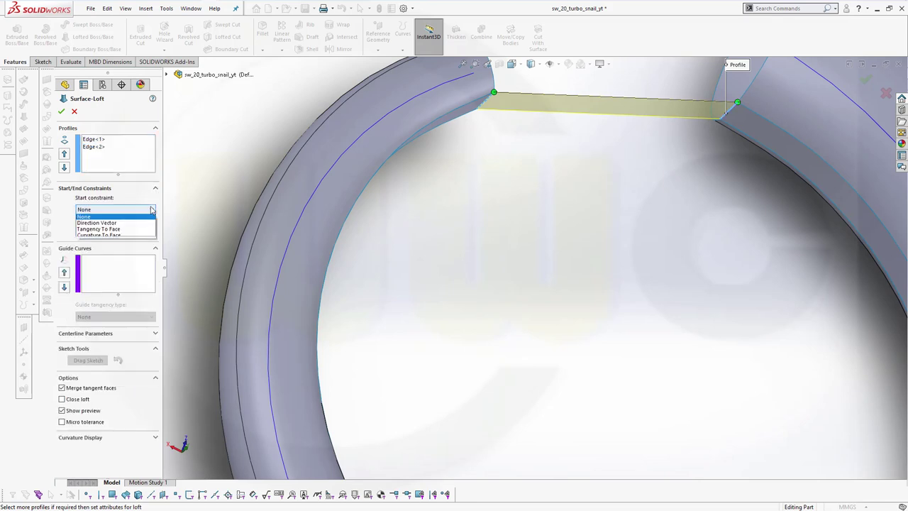
{"action": "left_click", "coordinate": [119, 231]}
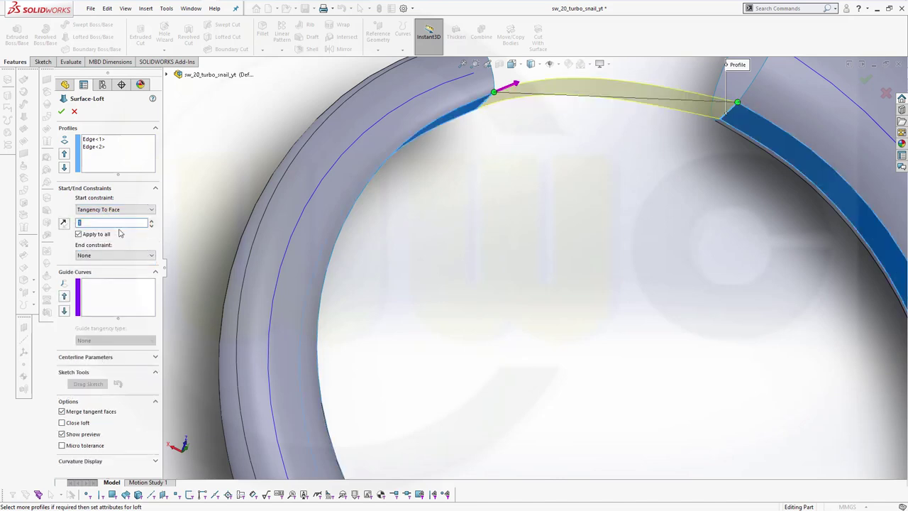
{"action": "left_click", "coordinate": [151, 255]}
{"action": "left_click", "coordinate": [131, 276]}
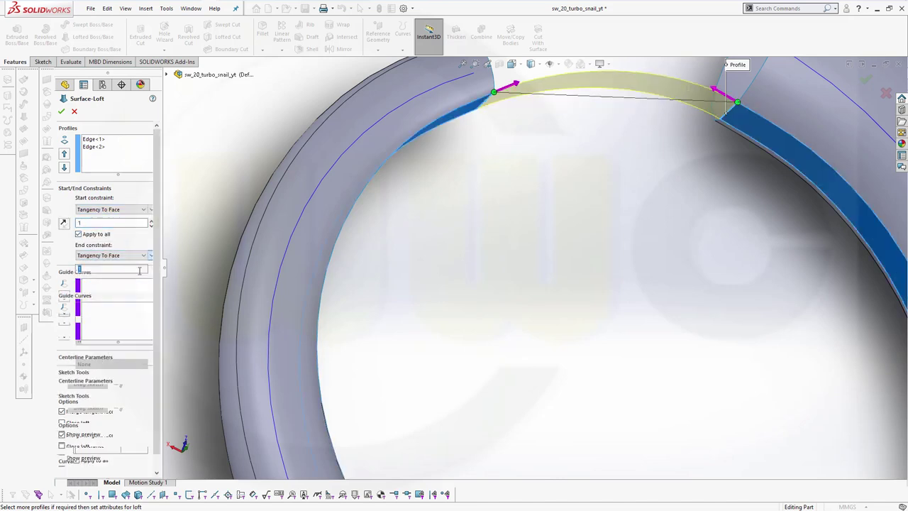
{"action": "scroll", "coordinate": [496, 224], "scroll_direction": "up", "scroll_amount": 3}
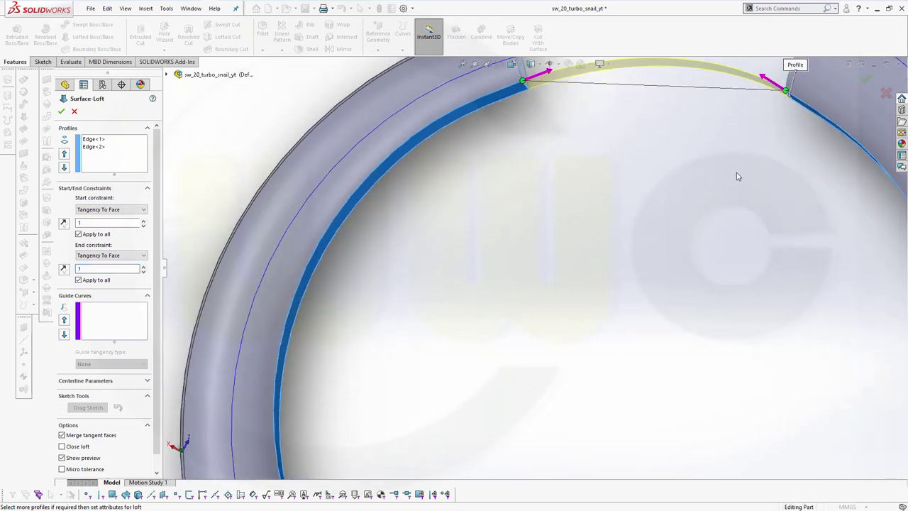
{"action": "scroll", "coordinate": [736, 168], "scroll_direction": "up", "scroll_amount": 2}
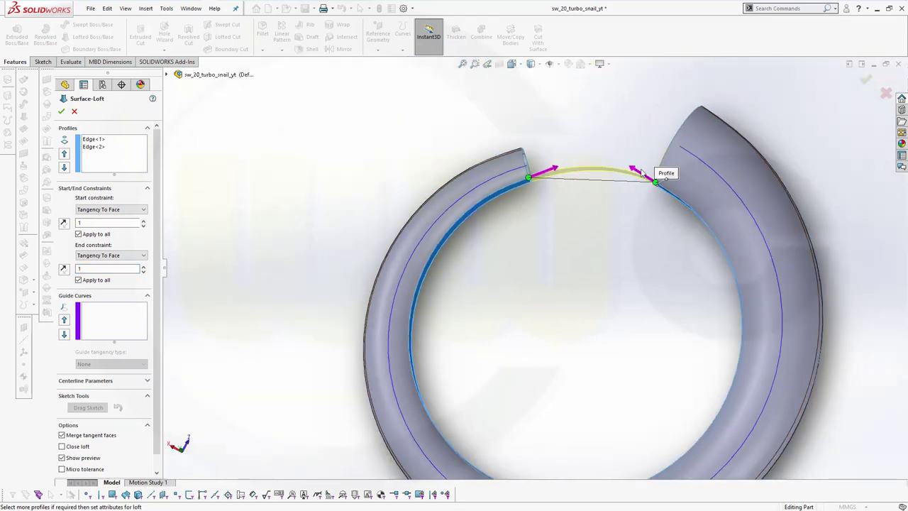
{"action": "double_click", "coordinate": [98, 268]}
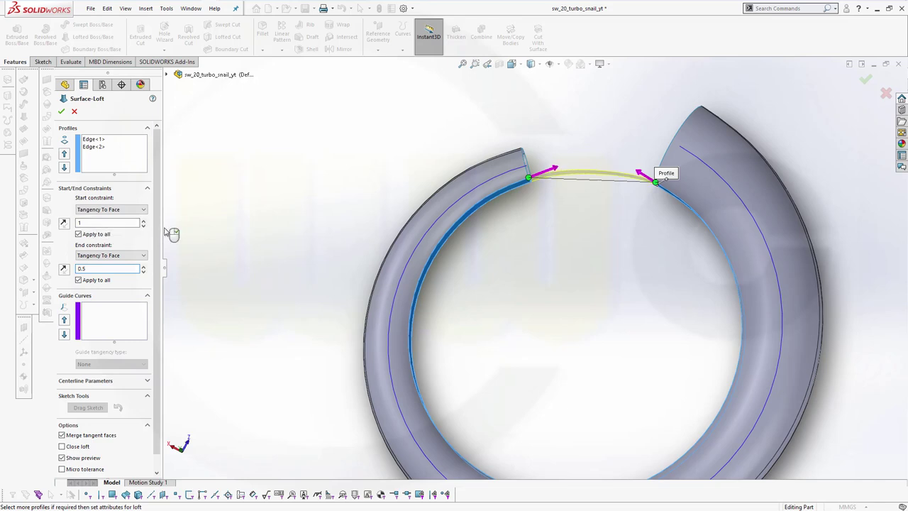
{"action": "left_click", "coordinate": [62, 111]}
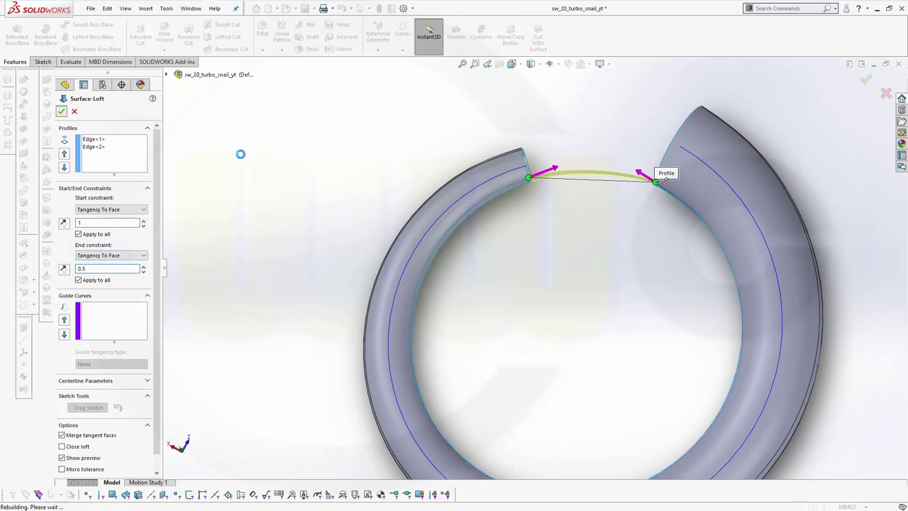
{"action": "key", "text": "ctrl+shift+z"}
{"action": "middle_click_drag", "start_coordinate": [785, 329], "coordinate": [634, 205]}
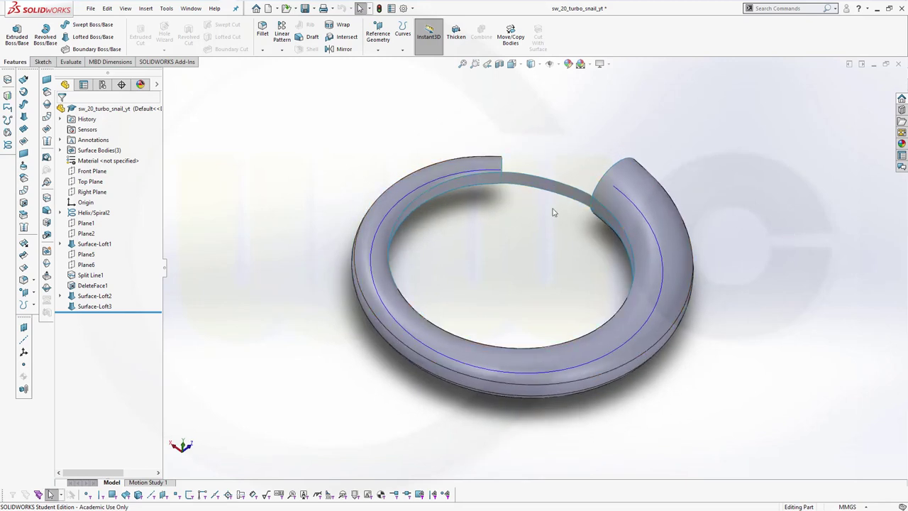
{"action": "middle_click_drag", "start_coordinate": [536, 228], "coordinate": [490, 208]}
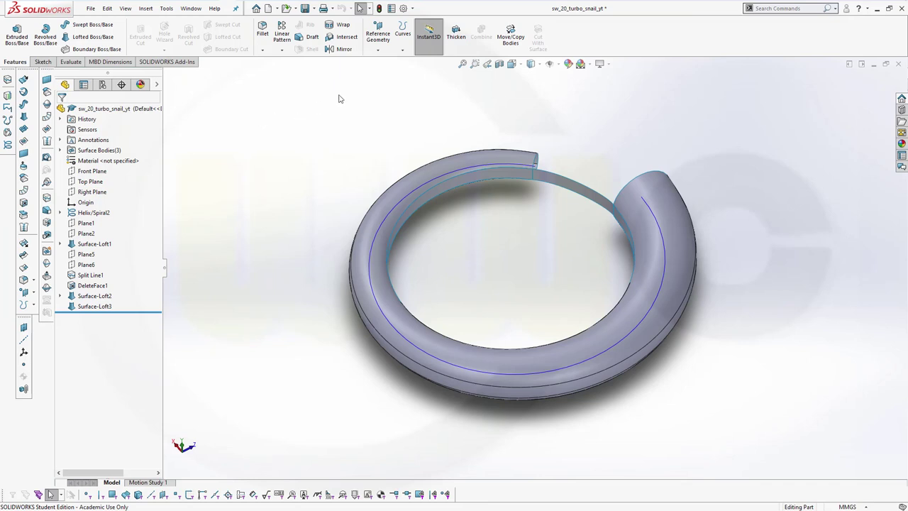
Create Axis2 at the Front Plane and Right Plane intersection, then save the part.
{"action": "left_click", "coordinate": [378, 53]}
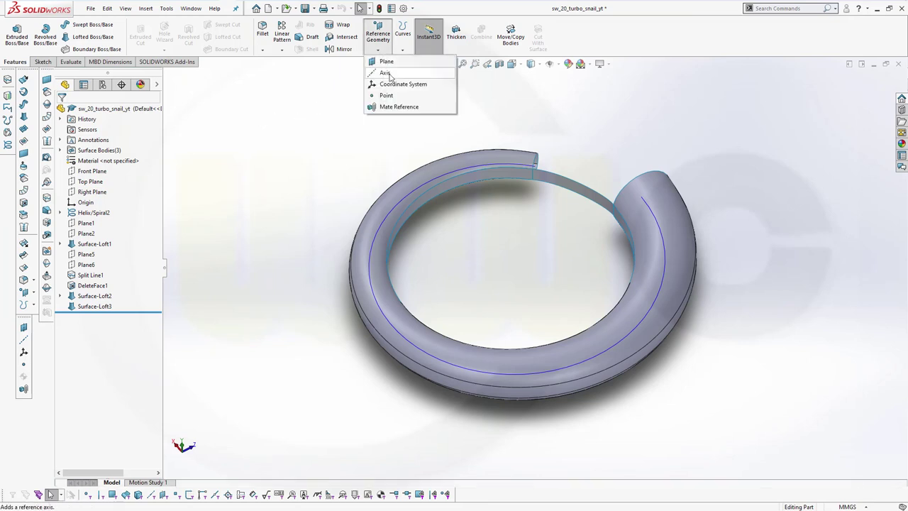
{"action": "left_click", "coordinate": [388, 74]}
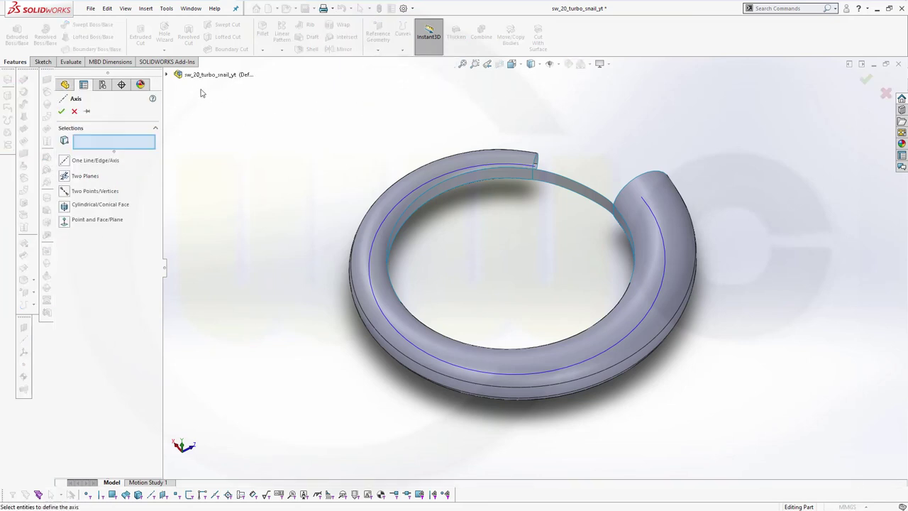
{"action": "left_click", "coordinate": [167, 74]}
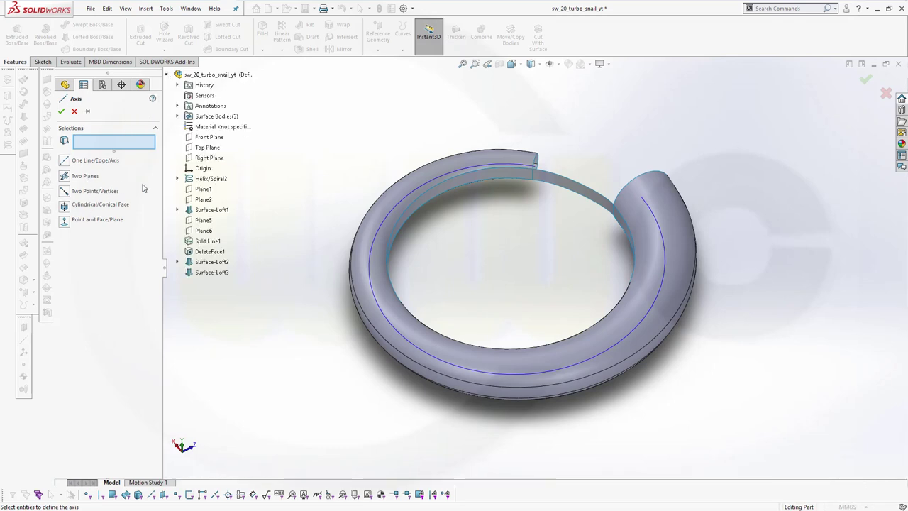
{"action": "left_click", "coordinate": [86, 176]}
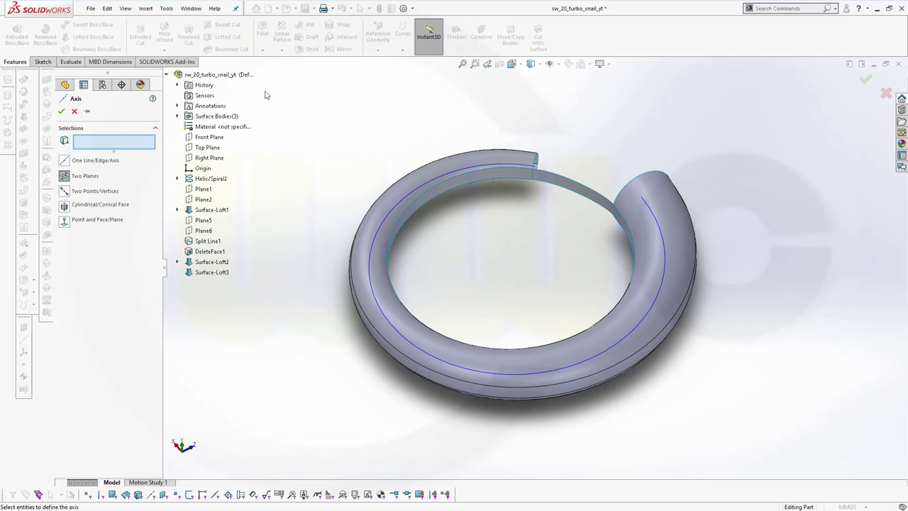
{"action": "left_click", "coordinate": [209, 137]}
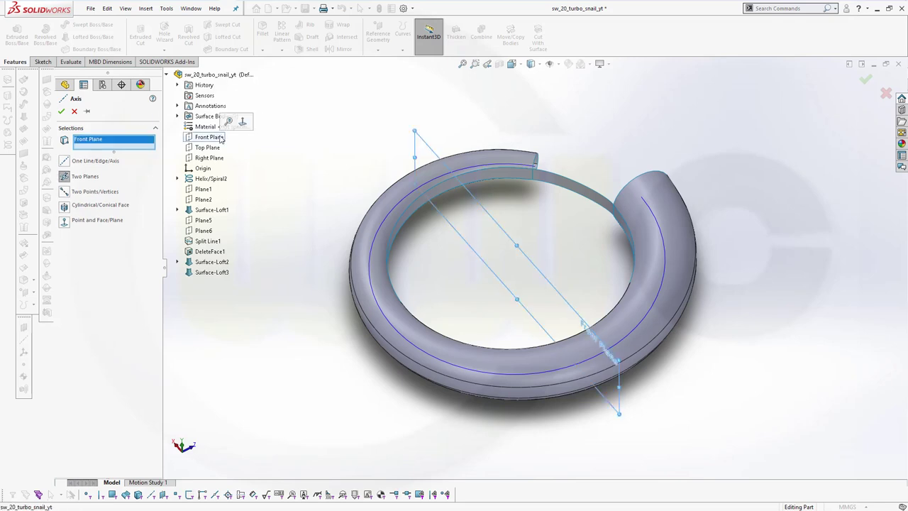
{"action": "left_click", "coordinate": [210, 157]}
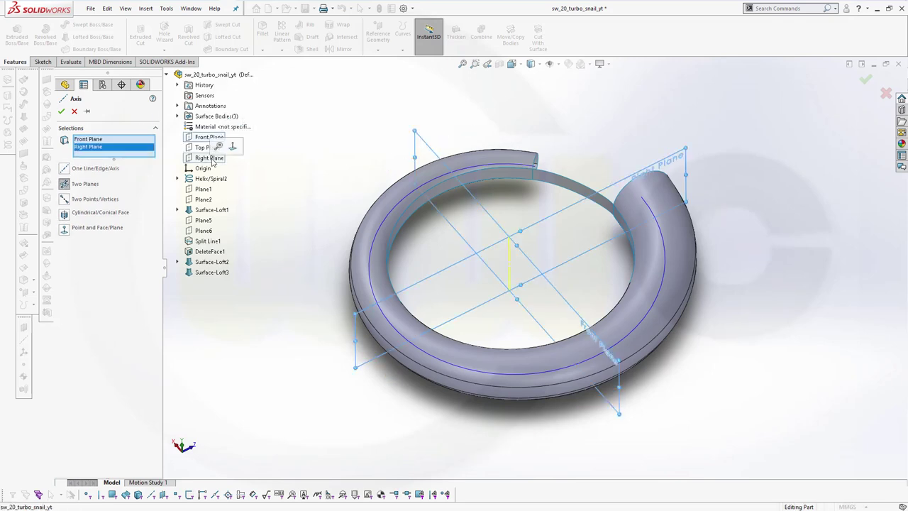
{"action": "left_click", "coordinate": [61, 111]}
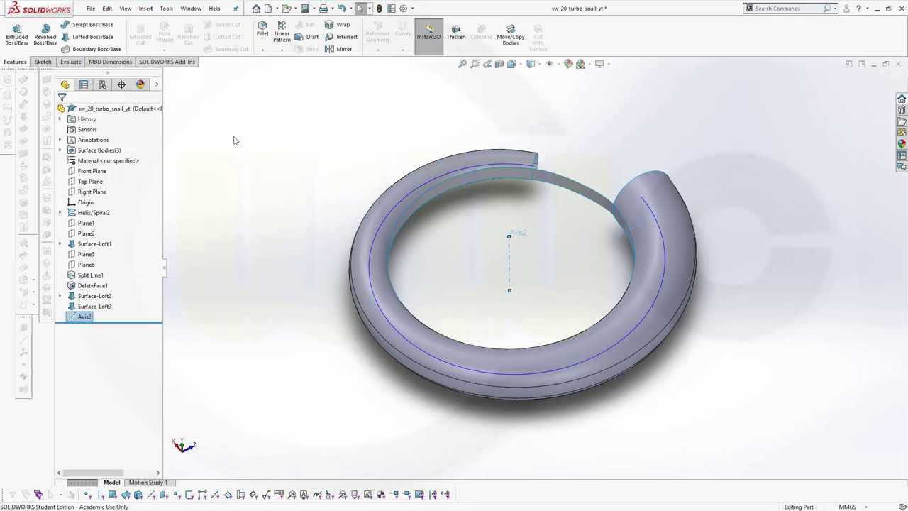
{"action": "middle_click_drag", "start_coordinate": [345, 177], "coordinate": [344, 172]}
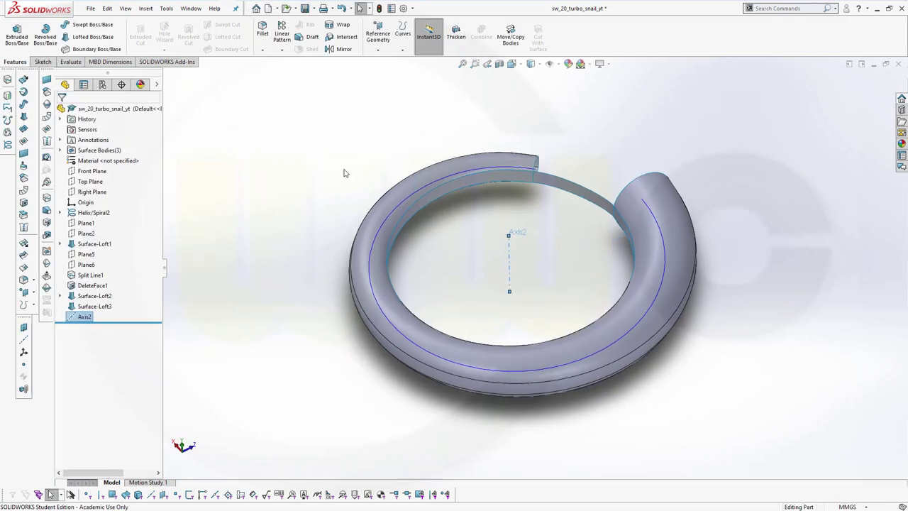
{"action": "key", "text": "ctrl+s"}
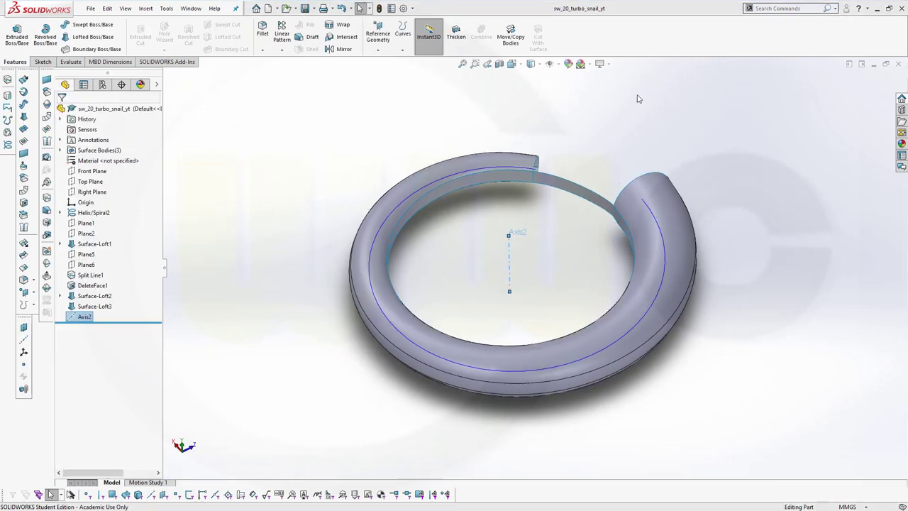
Begin a reference plane through Axis2 at 45° from the Right Plane, toggling the flip on and off.
{"action": "left_click", "coordinate": [378, 51]}
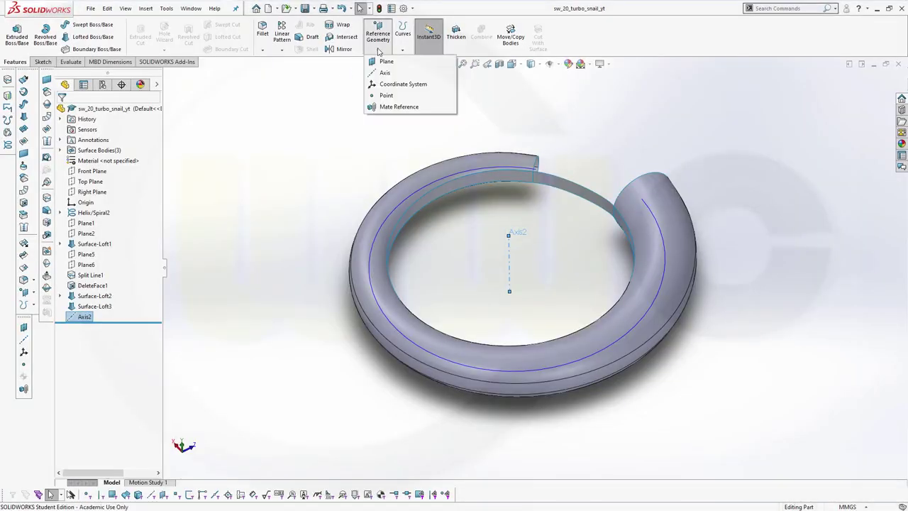
{"action": "left_click", "coordinate": [376, 56]}
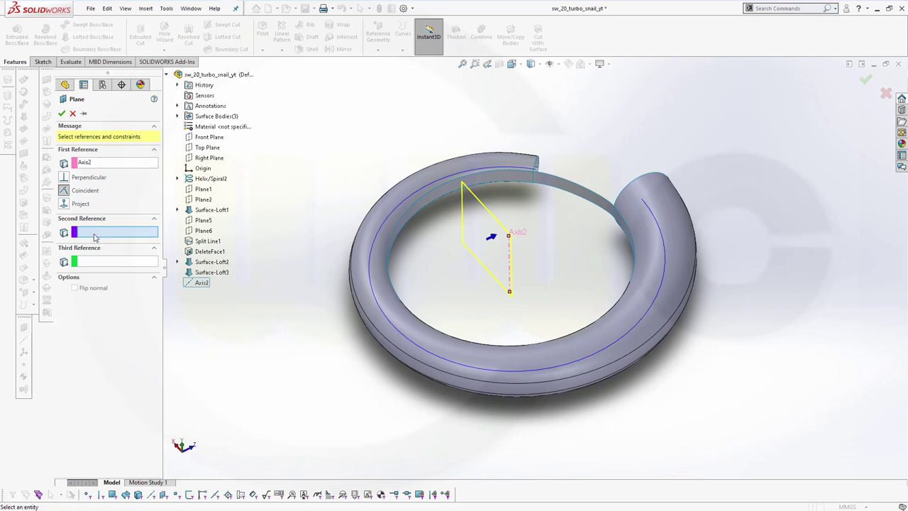
{"action": "left_click", "coordinate": [204, 158]}
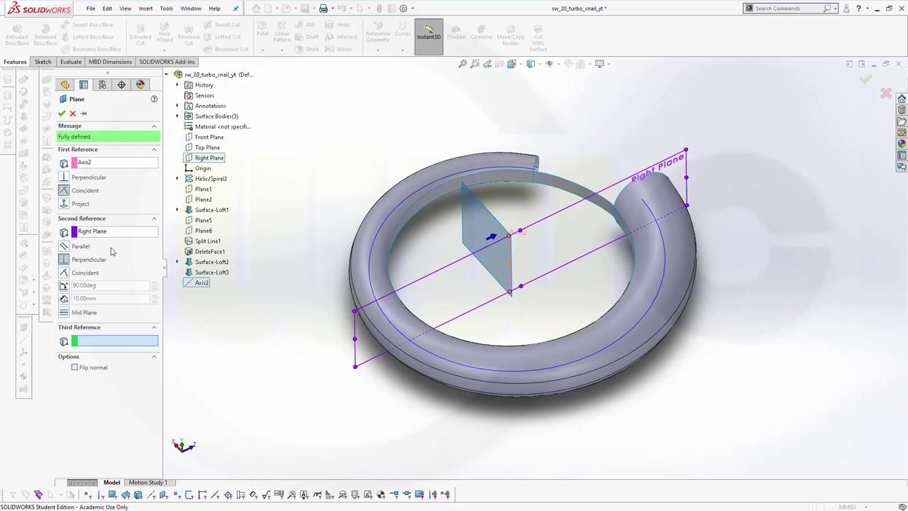
{"action": "left_click", "coordinate": [64, 286]}
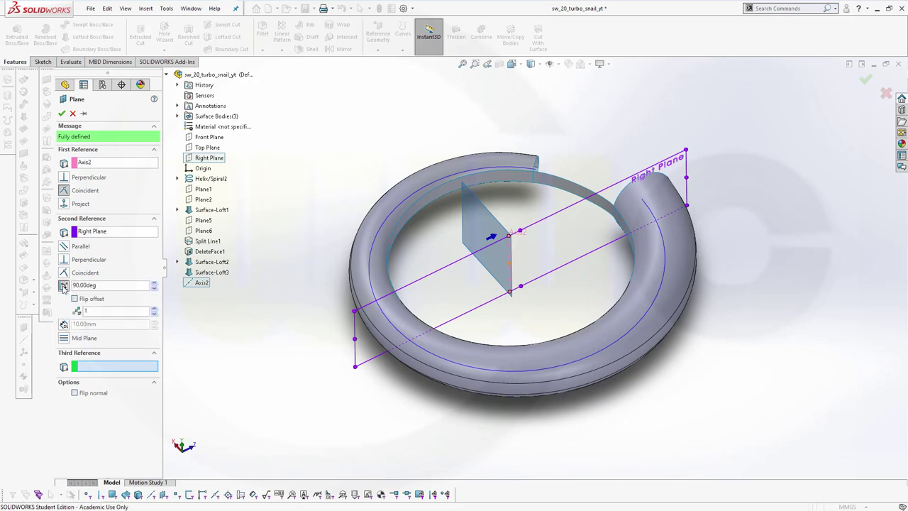
{"action": "double_click", "coordinate": [122, 285]}
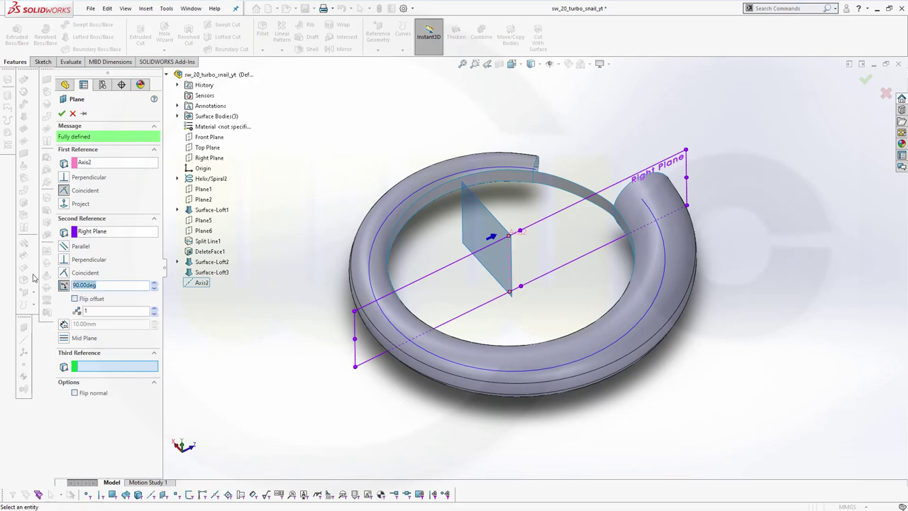
{"action": "type", "text": "45"}
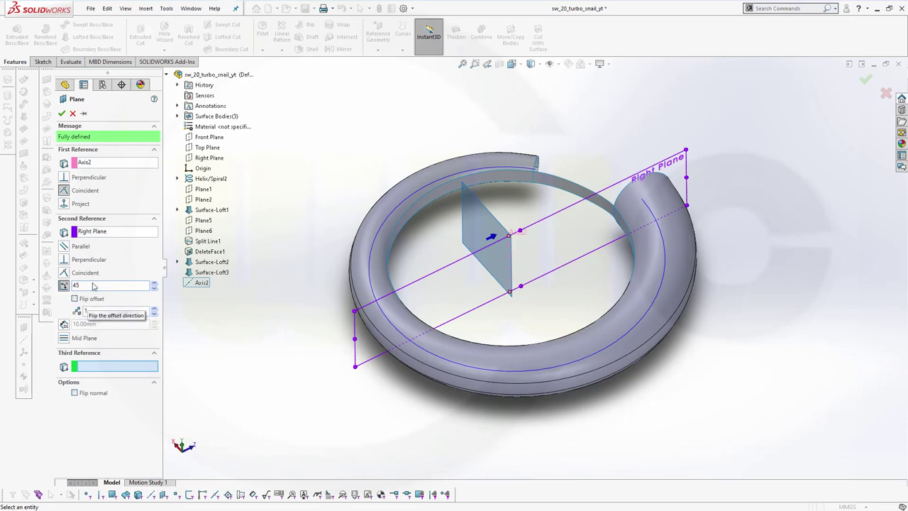
{"action": "left_click", "coordinate": [114, 232]}
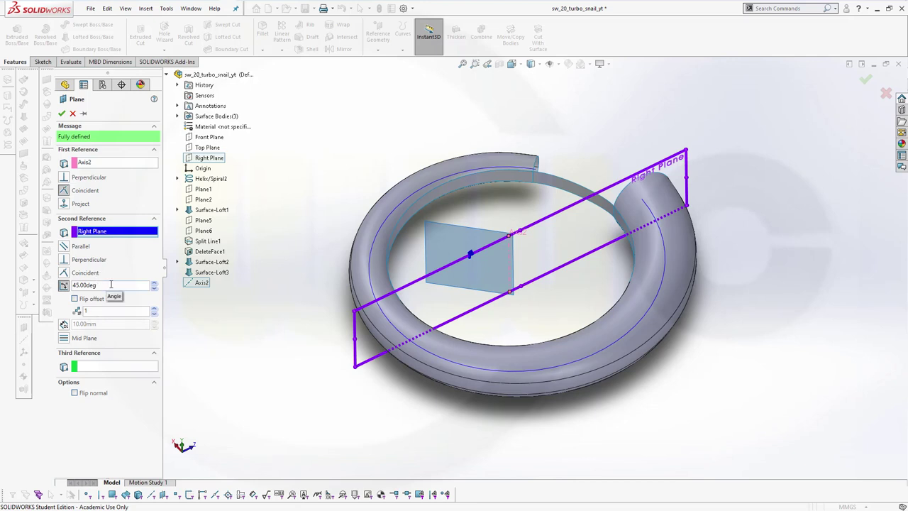
{"action": "left_click", "coordinate": [75, 299]}
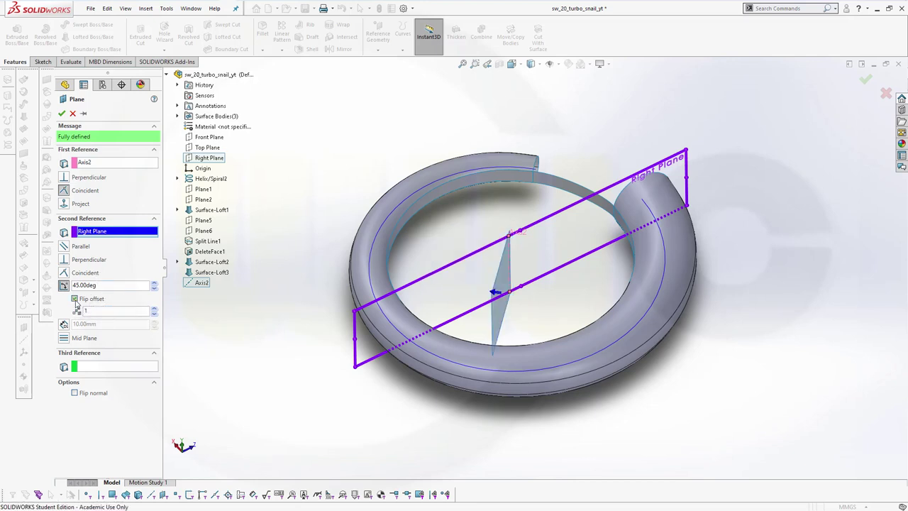
{"action": "left_click", "coordinate": [76, 300]}
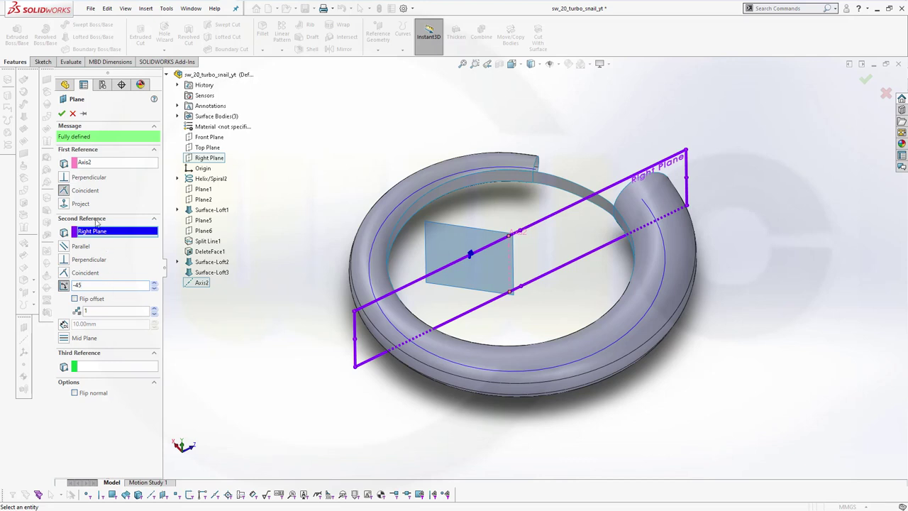
Change the plane angle to 170, then 175 degrees, and create Plane7.
{"action": "left_click", "coordinate": [105, 162]}
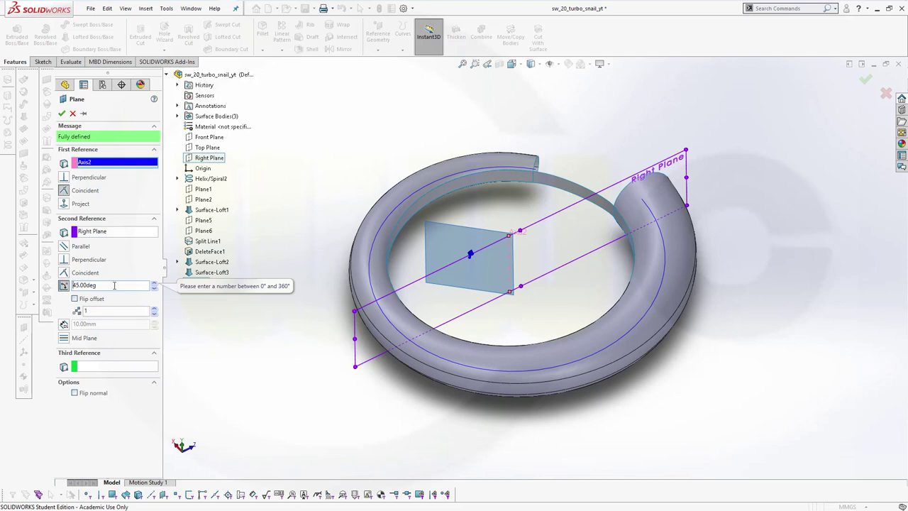
{"action": "left_click_drag", "start_coordinate": [113, 284], "coordinate": [49, 283]}
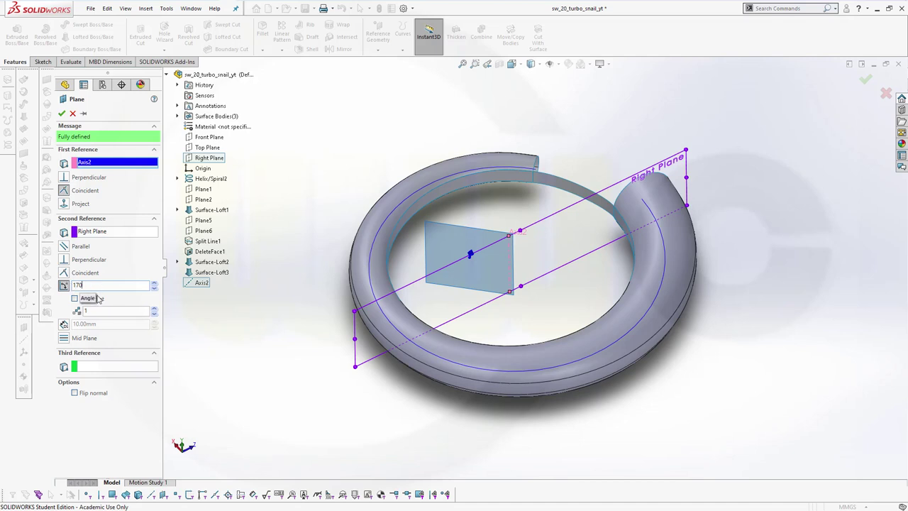
{"action": "left_click", "coordinate": [101, 232]}
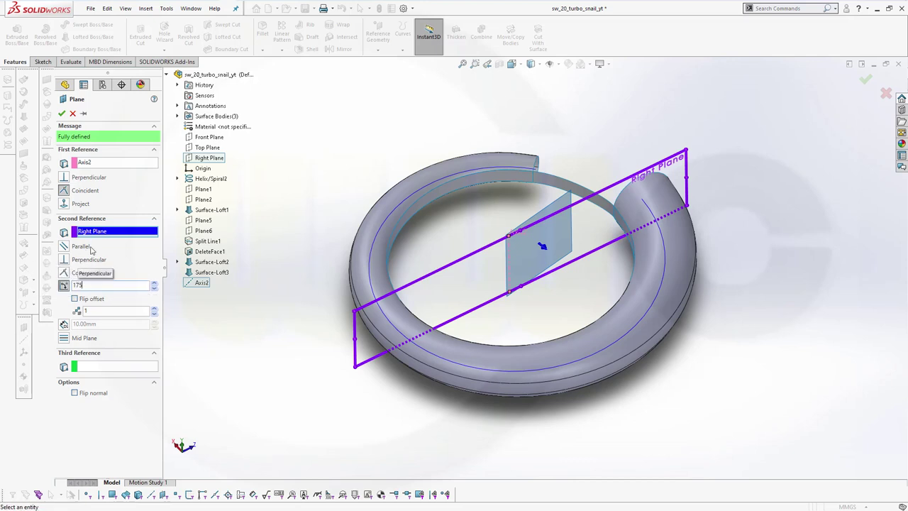
{"action": "left_click", "coordinate": [101, 163]}
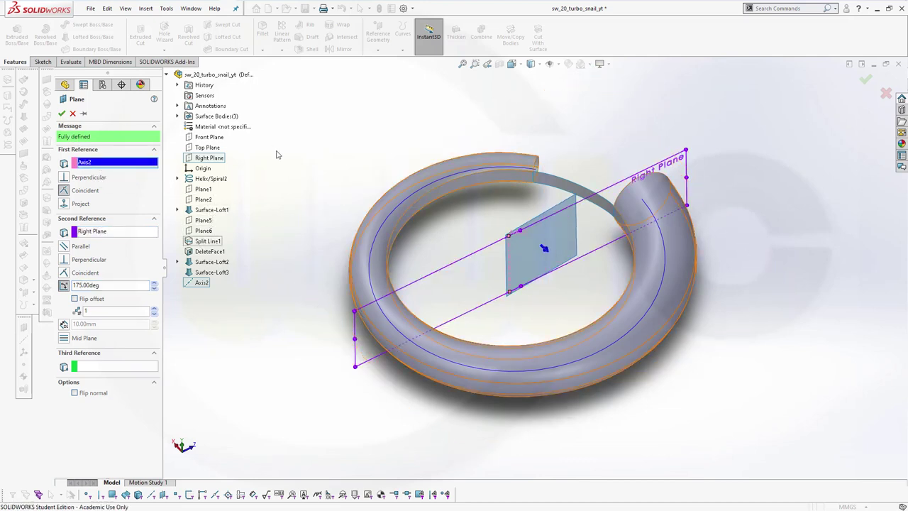
{"action": "left_click", "coordinate": [62, 113]}
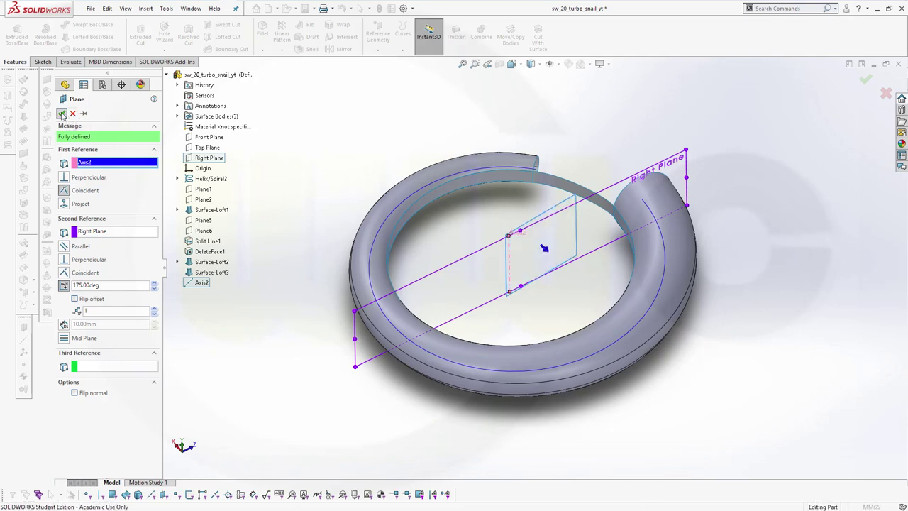
{"action": "middle_click_drag", "start_coordinate": [328, 197], "coordinate": [341, 282]}
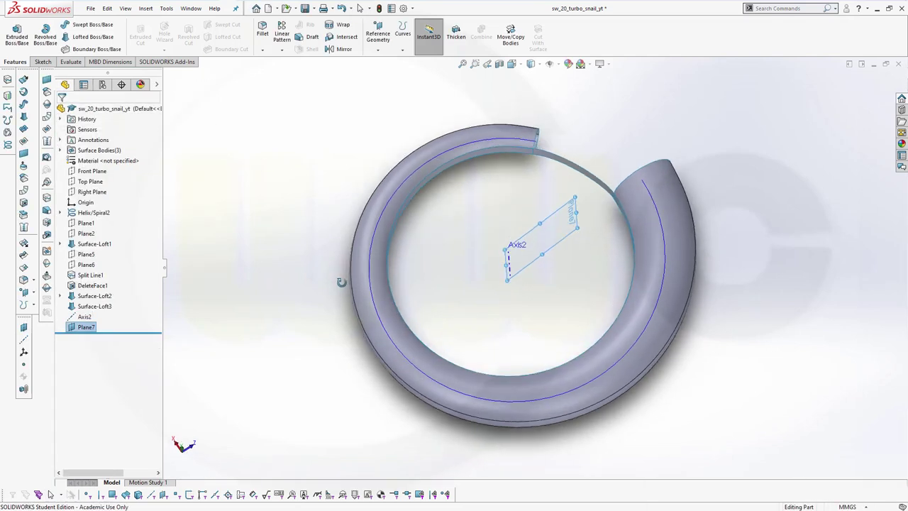
Trim the outer strip with Plane7 as the tool, keeping only the piece beside the gap.
{"action": "left_click", "coordinate": [341, 281]}
{"action": "middle_click_drag", "start_coordinate": [583, 260], "coordinate": [561, 346]}
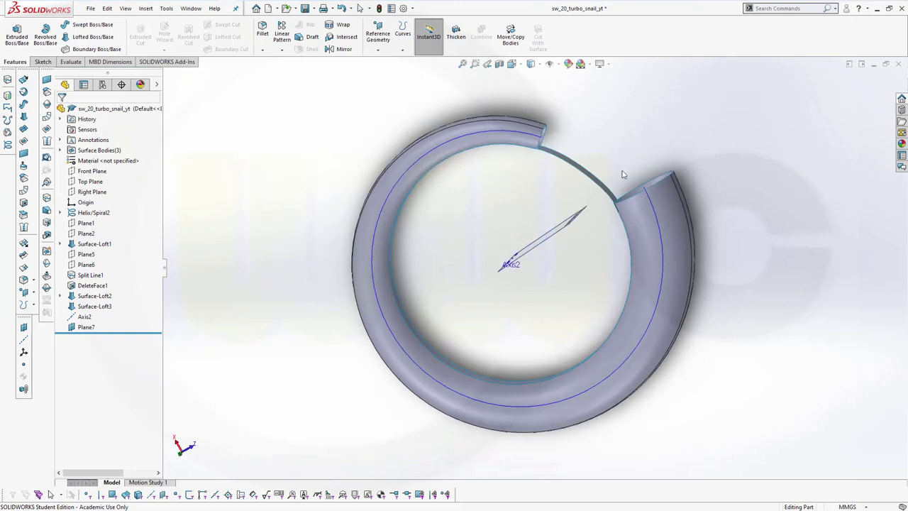
{"action": "left_click", "coordinate": [568, 227]}
{"action": "middle_click_drag", "start_coordinate": [568, 227], "coordinate": [517, 245]}
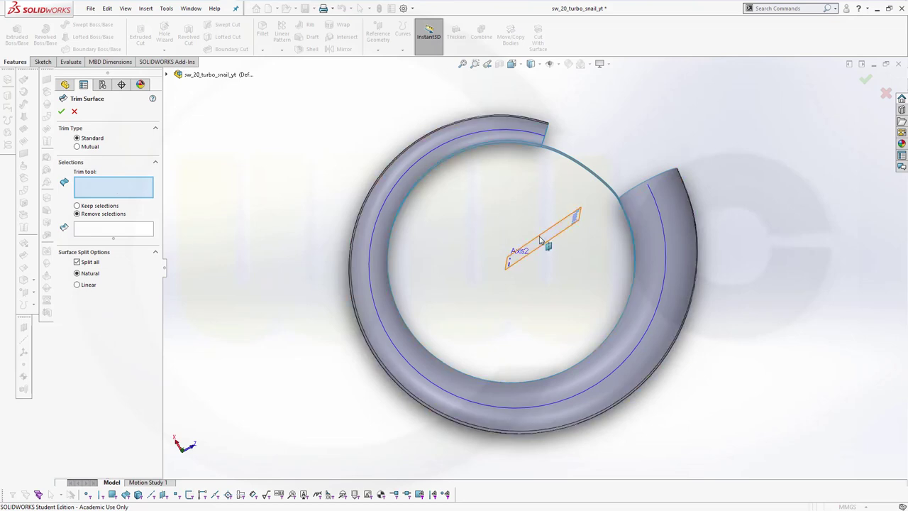
{"action": "left_click", "coordinate": [543, 244]}
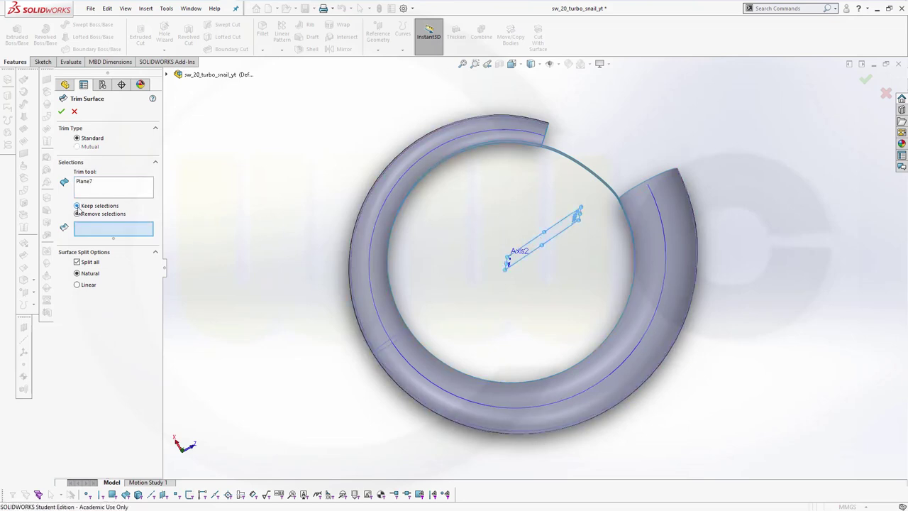
{"action": "middle_click_drag", "start_coordinate": [503, 196], "coordinate": [573, 183]}
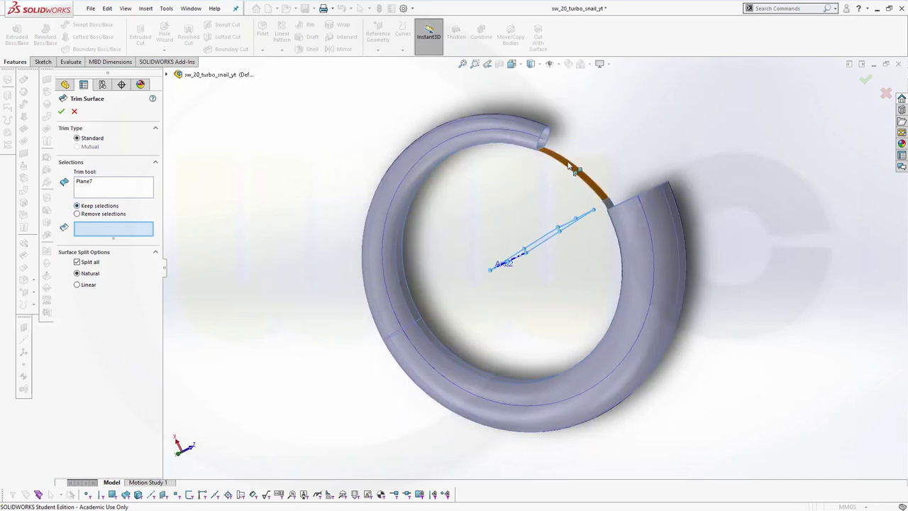
{"action": "left_click", "coordinate": [571, 163]}
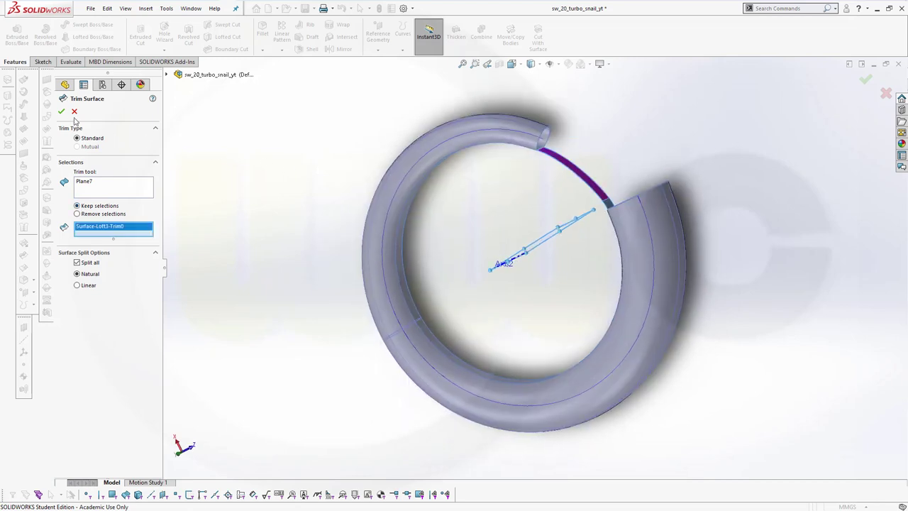
{"action": "key", "text": "Return"}
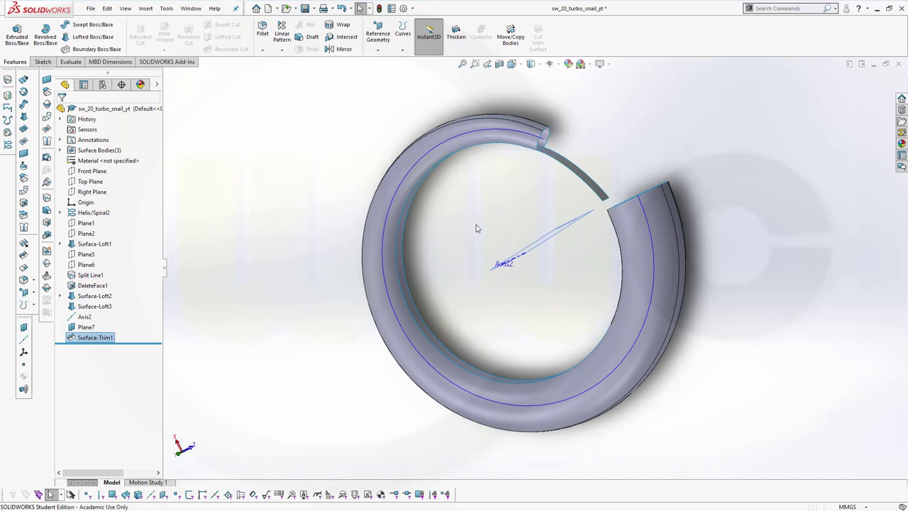
{"action": "middle_click_drag", "start_coordinate": [477, 228], "coordinate": [533, 200]}
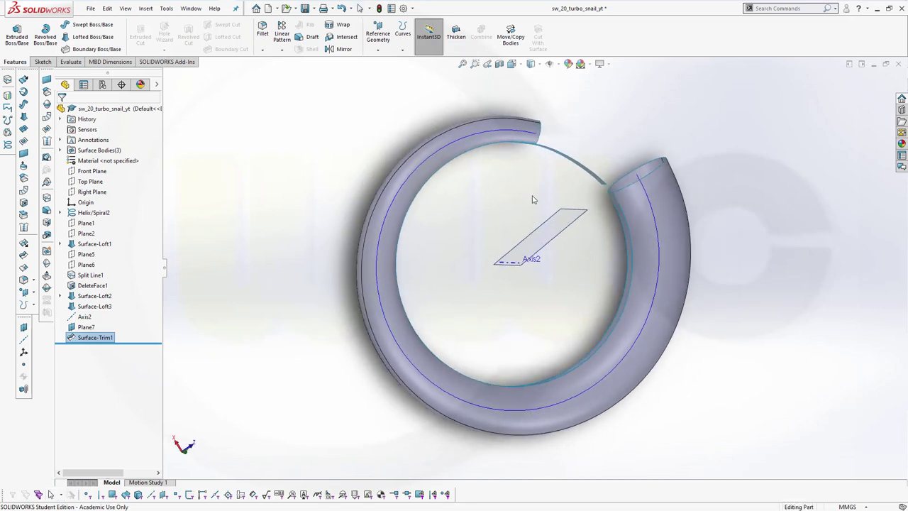
Hide Plane7 and Axis2 from the FeatureManager tree, leaving the trimmed ring in a 3D view.
{"action": "scroll", "coordinate": [533, 199], "scroll_direction": "up", "scroll_amount": 3}
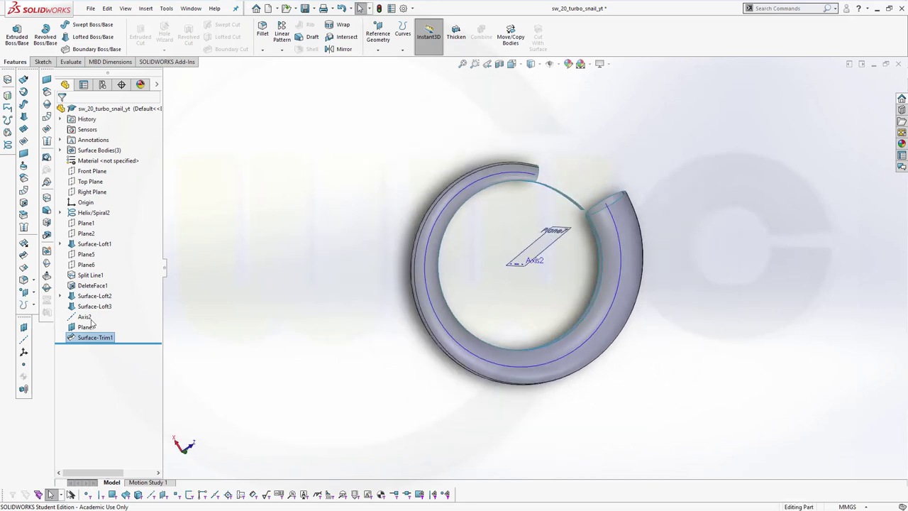
{"action": "left_click", "coordinate": [85, 327]}
{"action": "left_click", "coordinate": [99, 303]}
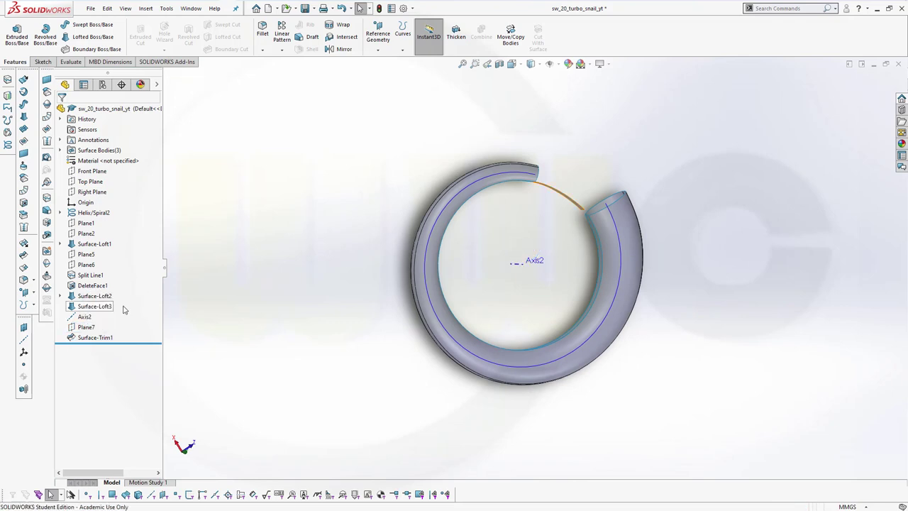
{"action": "left_click", "coordinate": [85, 316]}
{"action": "left_click", "coordinate": [99, 299]}
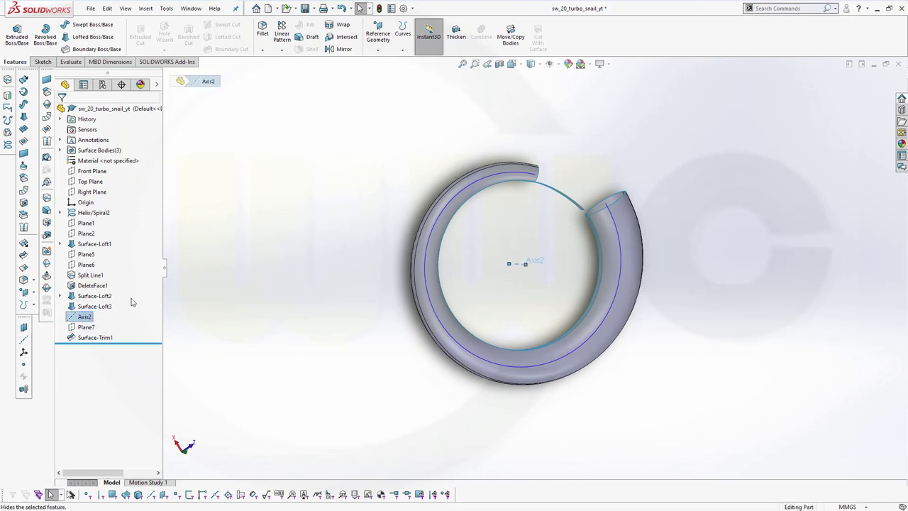
{"action": "middle_click_drag", "start_coordinate": [547, 259], "coordinate": [524, 257]}
{"action": "scroll", "coordinate": [525, 256], "scroll_direction": "up", "scroll_amount": 4}
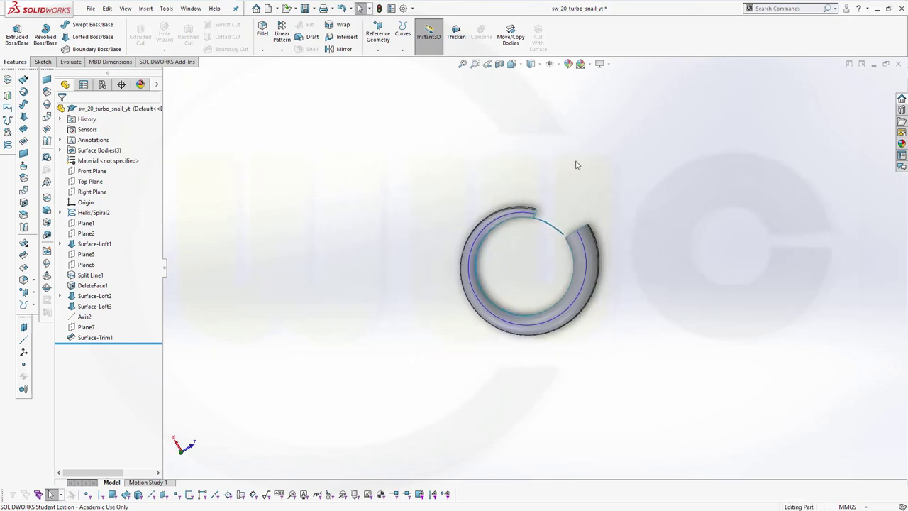
{"action": "scroll", "coordinate": [573, 170], "scroll_direction": "down", "scroll_amount": 2}
{"action": "scroll", "coordinate": [528, 248], "scroll_direction": "down", "scroll_amount": 2}
{"action": "middle_click_drag", "start_coordinate": [492, 293], "coordinate": [459, 319]}
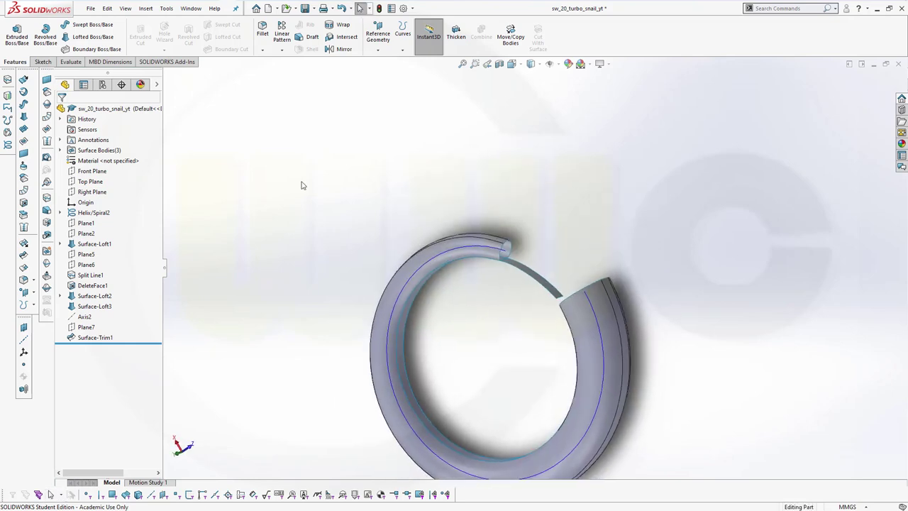
Start a lofted surface using the trimmed strip's end edge by the gap as its first profile.
{"action": "left_click", "coordinate": [23, 116]}
{"action": "scroll", "coordinate": [512, 313], "scroll_direction": "down", "scroll_amount": 1}
{"action": "scroll", "coordinate": [557, 310], "scroll_direction": "down", "scroll_amount": 2}
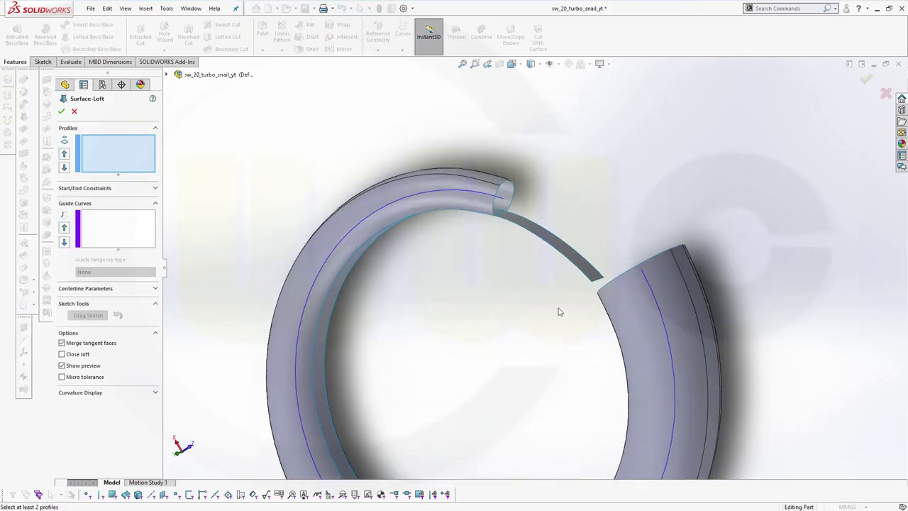
{"action": "left_click", "coordinate": [605, 276]}
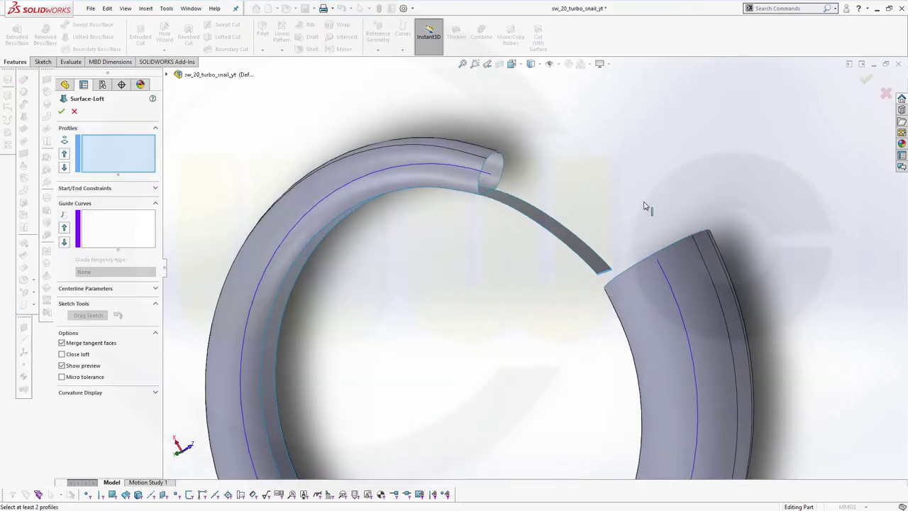
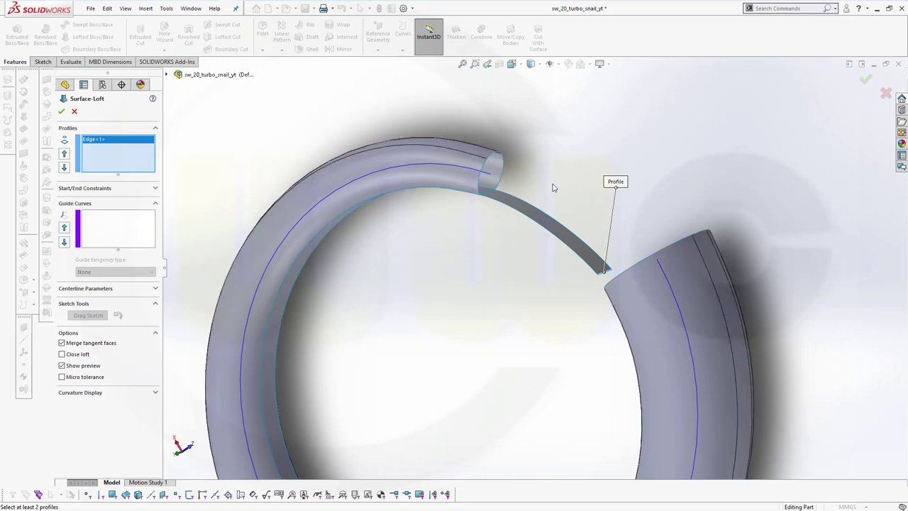
Group the two tube-end edges into a single loft profile using SelectionManager.
{"action": "scroll", "coordinate": [553, 187], "scroll_direction": "down", "scroll_amount": 2}
{"action": "right_click", "coordinate": [526, 172]}
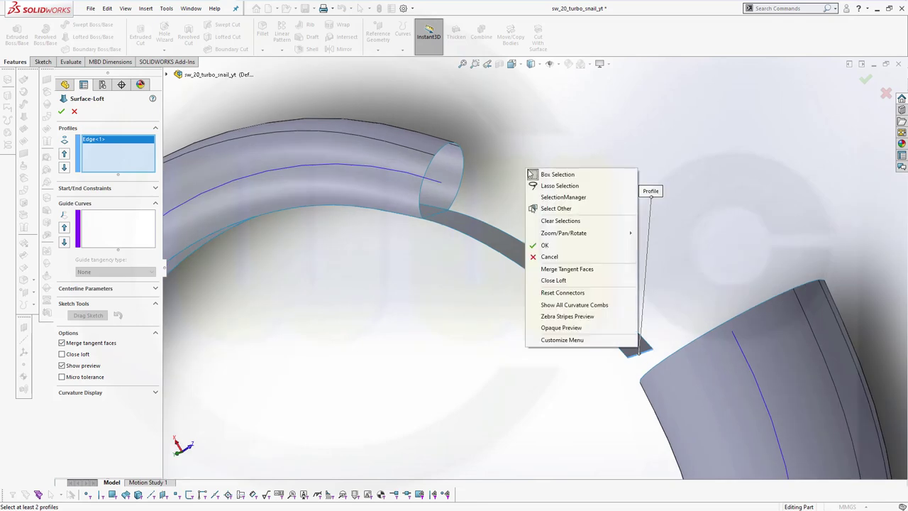
{"action": "left_click", "coordinate": [556, 196]}
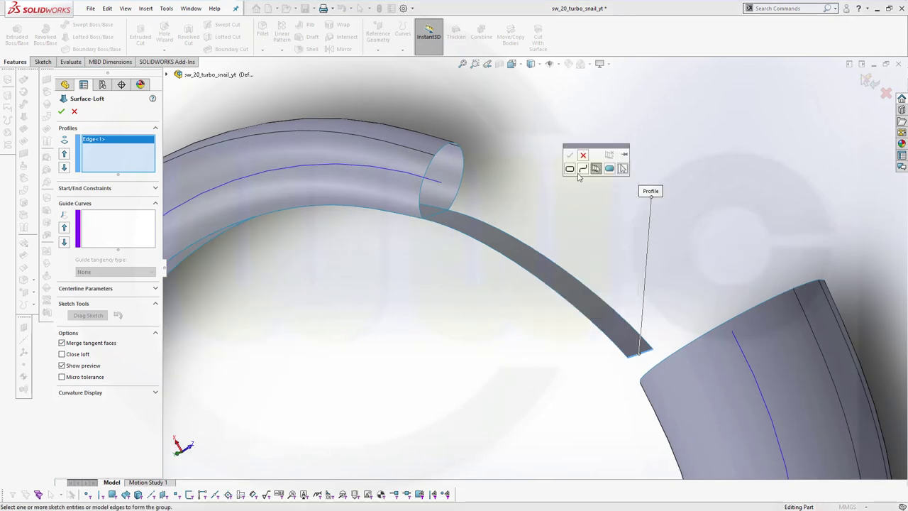
{"action": "left_click", "coordinate": [419, 203]}
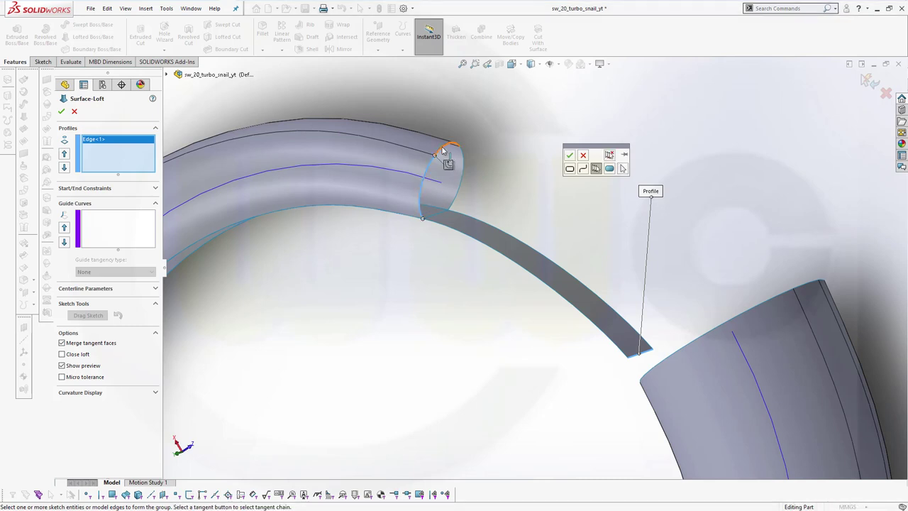
{"action": "left_click", "coordinate": [463, 178]}
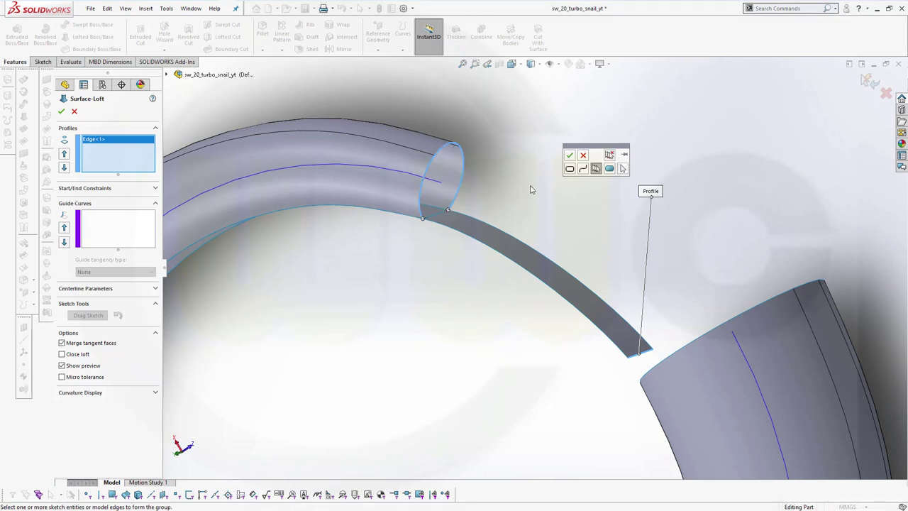
{"action": "left_click", "coordinate": [569, 155]}
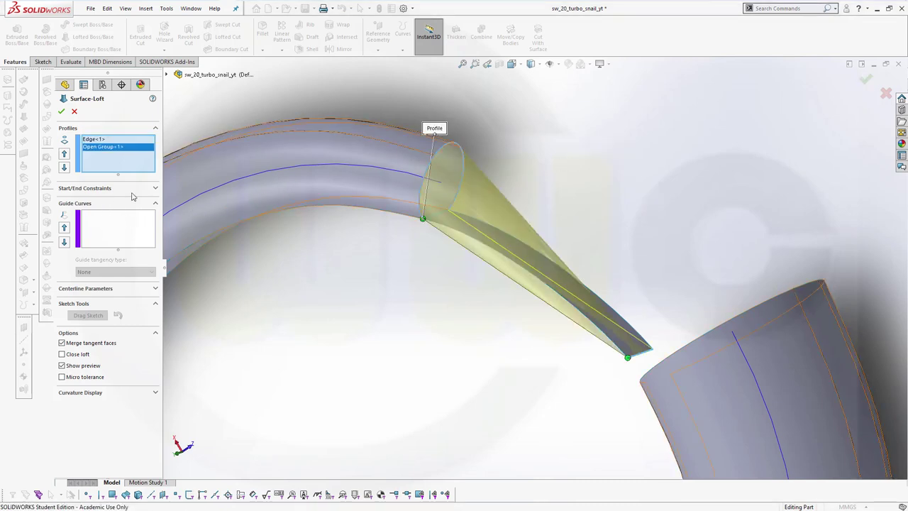
Set the loft end constraint to Tangency To Face, add the strip edge as guide curve, and create Surface-Loft4.
{"action": "left_click", "coordinate": [154, 189]}
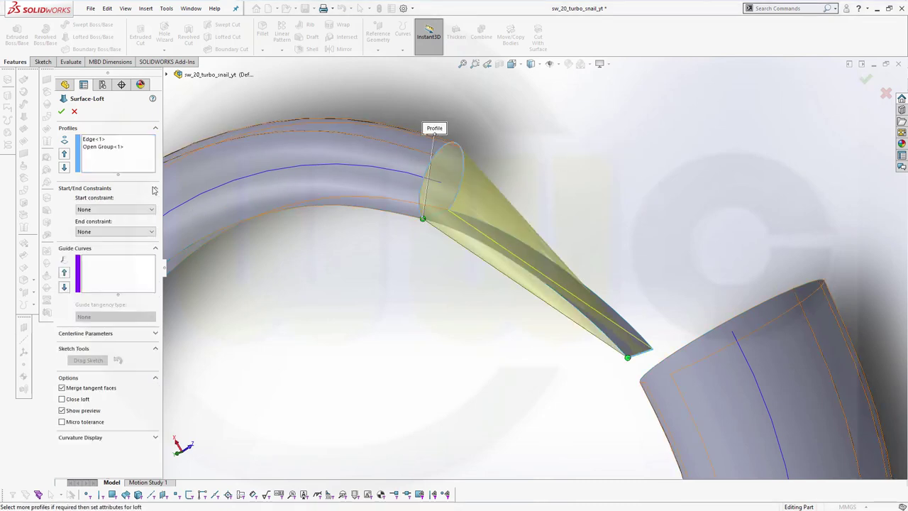
{"action": "left_click", "coordinate": [149, 232]}
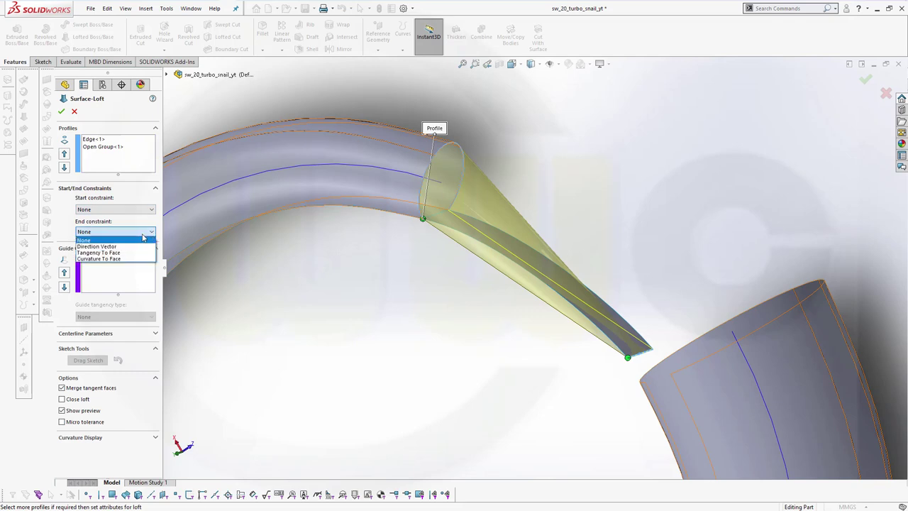
{"action": "left_click", "coordinate": [99, 253]}
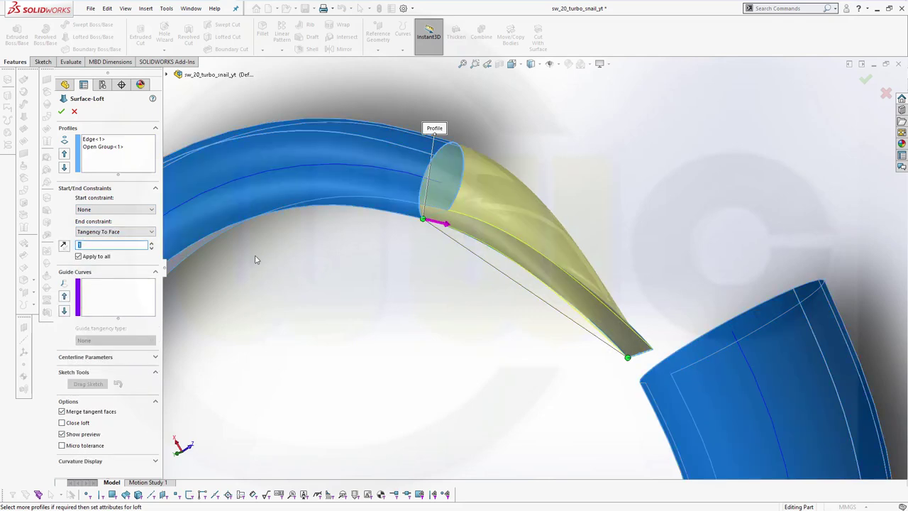
{"action": "left_click", "coordinate": [113, 294]}
{"action": "middle_click_drag", "start_coordinate": [397, 300], "coordinate": [482, 215]}
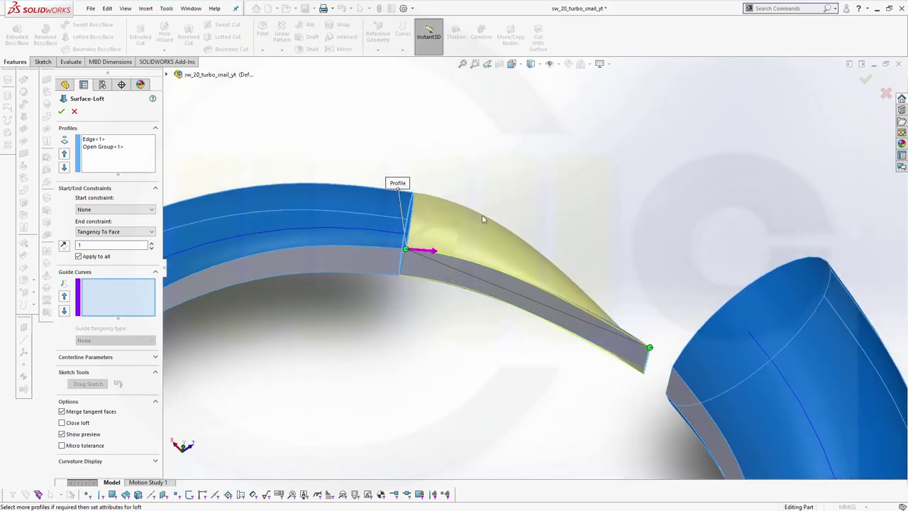
{"action": "left_click", "coordinate": [481, 265]}
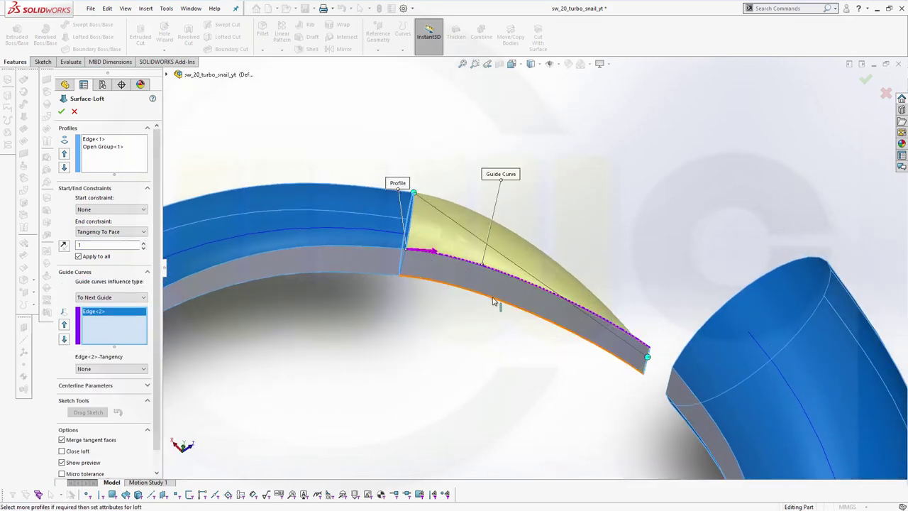
{"action": "left_click", "coordinate": [61, 112]}
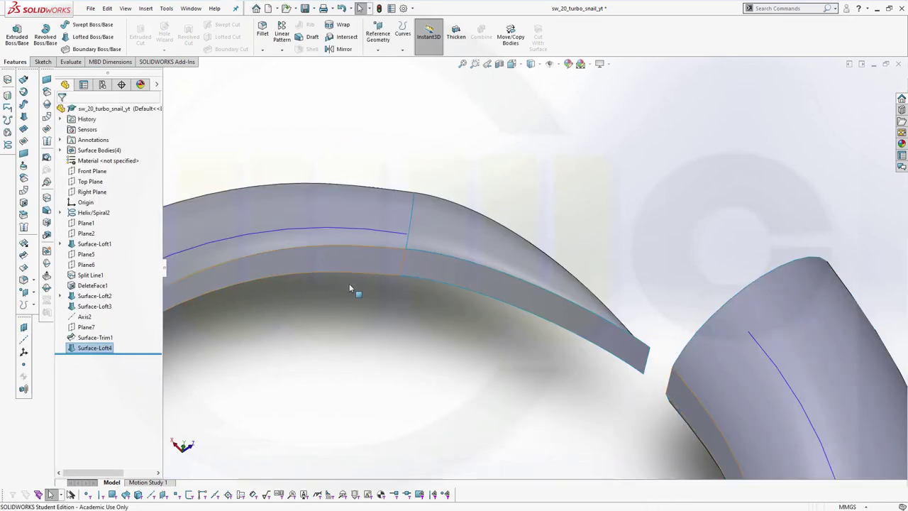
Edit Plane7 and set its angle to the Right Plane to 178° instead of 175°.
{"action": "middle_click_drag", "start_coordinate": [349, 286], "coordinate": [333, 357]}
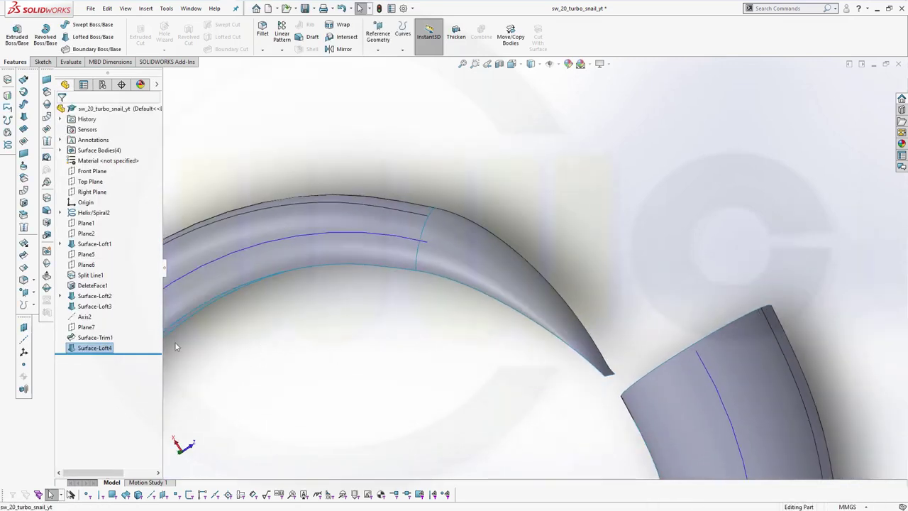
{"action": "left_click", "coordinate": [86, 326]}
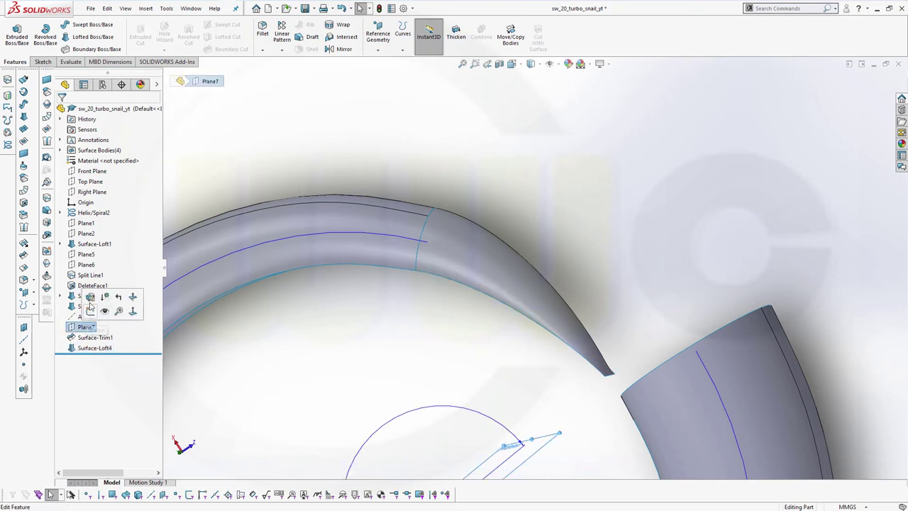
{"action": "left_click", "coordinate": [89, 303]}
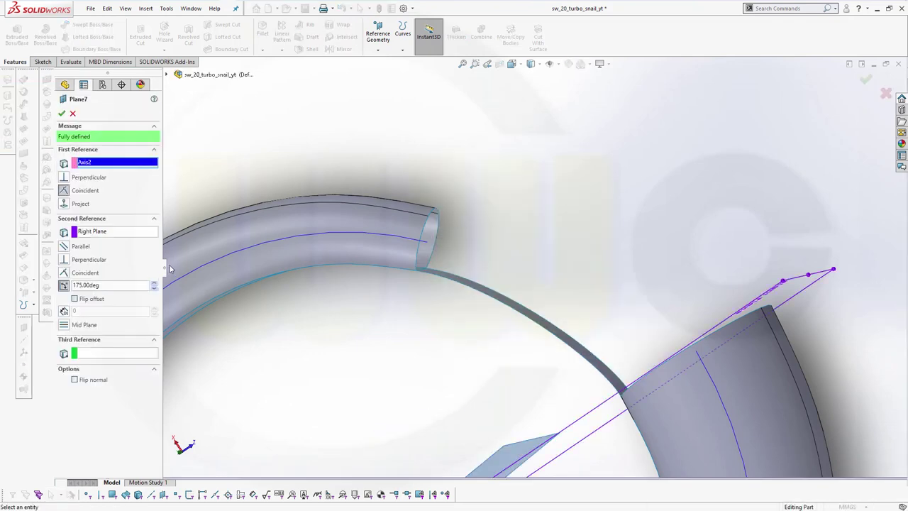
{"action": "double_click", "coordinate": [111, 284]}
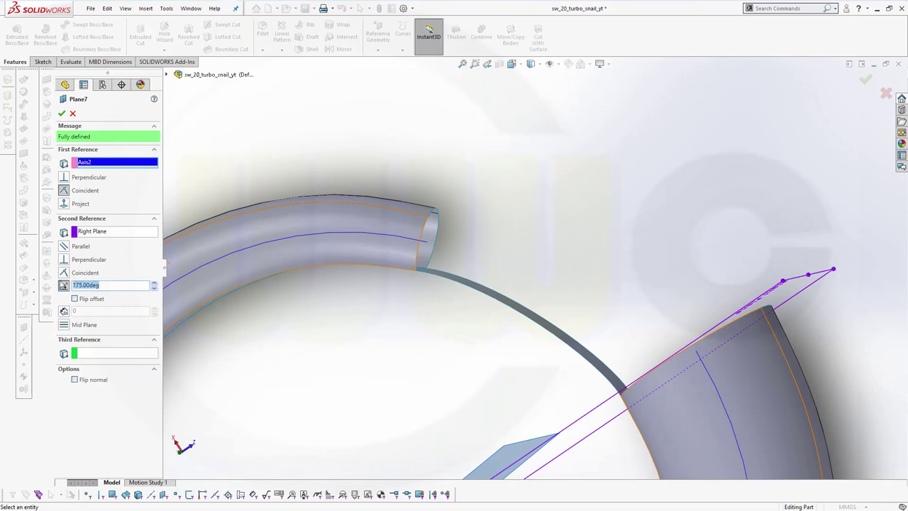
{"action": "type", "text": "178"}
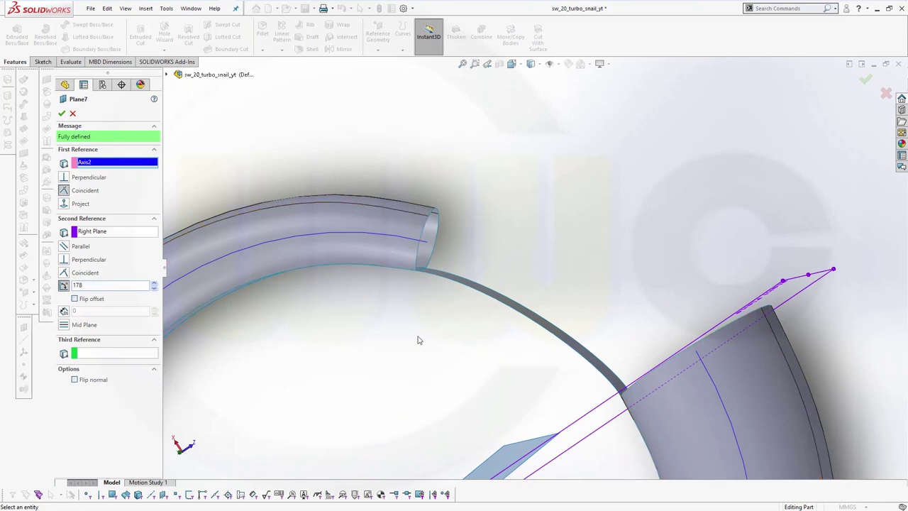
{"action": "left_click", "coordinate": [62, 114]}
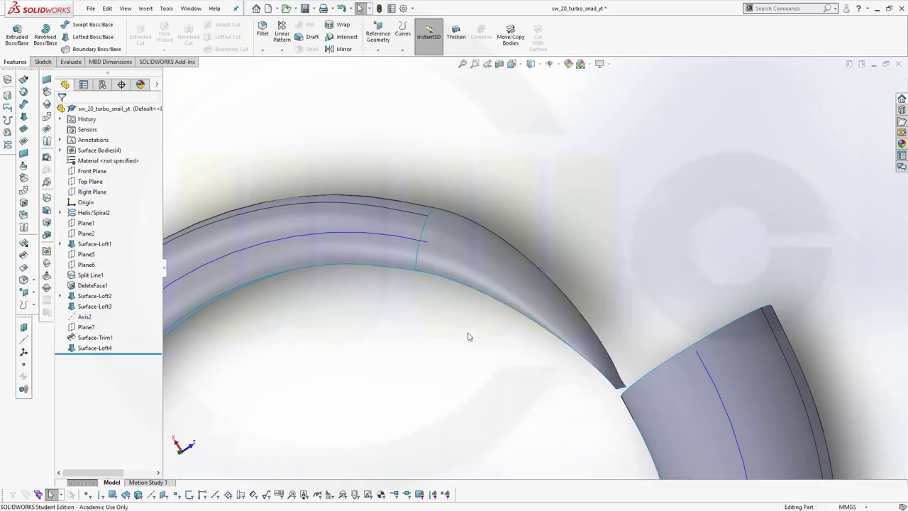
Hide the Surface-Loft3 body, zoom out to the spiral ring, and select Top Plane.
{"action": "mouse_move", "coordinate": [497, 297]}
{"action": "middle_mouse_down"}
{"action": "mouse_move", "coordinate": [468, 345]}
{"action": "mouse_move", "coordinate": [466, 320]}
{"action": "mouse_move", "coordinate": [443, 355]}
{"action": "mouse_move", "coordinate": [487, 294]}
{"action": "mouse_move", "coordinate": [507, 283]}
{"action": "middle_mouse_up"}
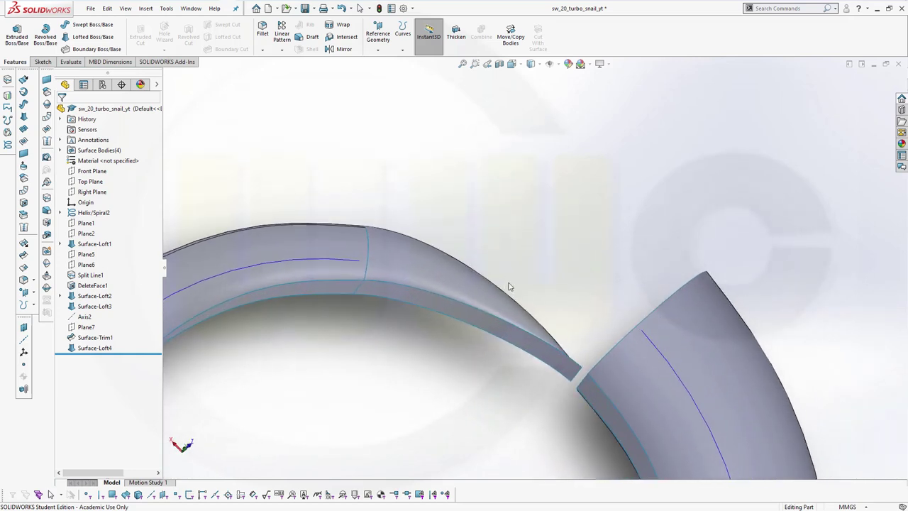
{"action": "right_click", "coordinate": [435, 307]}
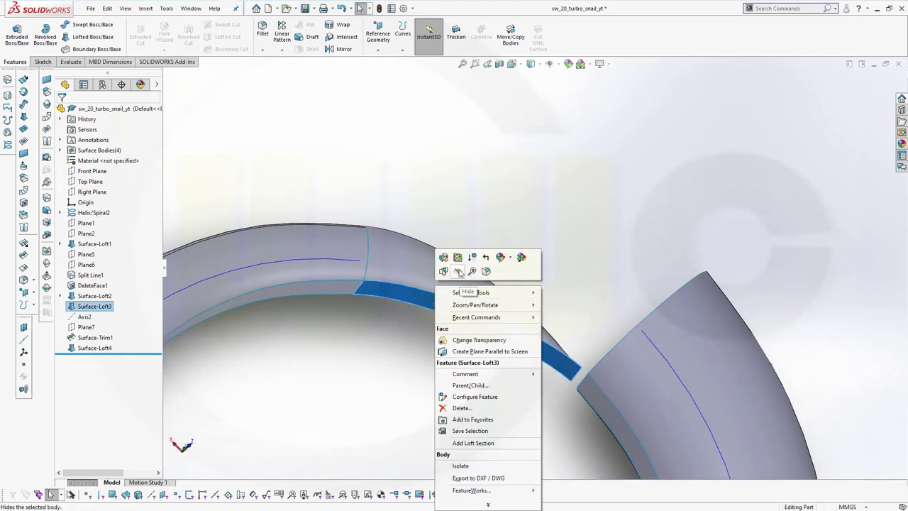
{"action": "left_click", "coordinate": [474, 239]}
{"action": "left_click", "coordinate": [474, 239]}
{"action": "middle_click_drag", "start_coordinate": [474, 239], "coordinate": [433, 319]}
{"action": "scroll", "coordinate": [377, 365], "scroll_direction": "up", "scroll_amount": 5}
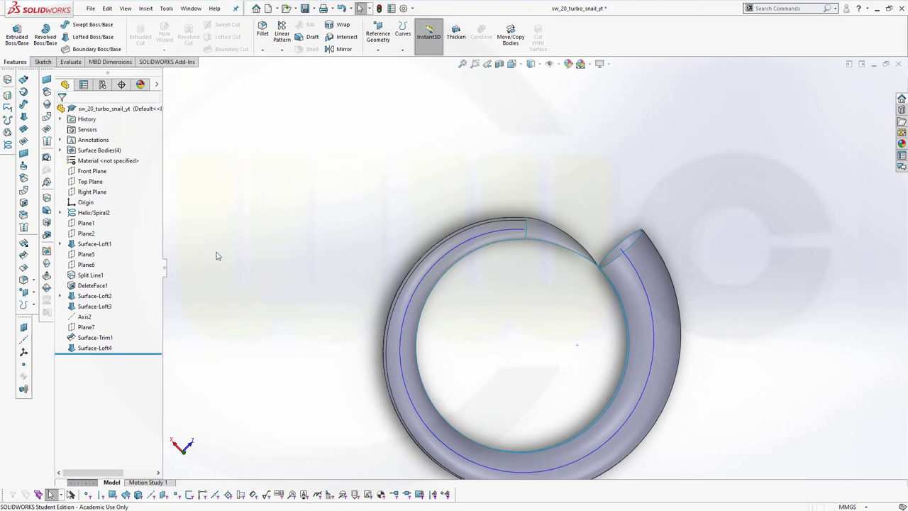
{"action": "left_click", "coordinate": [90, 182]}
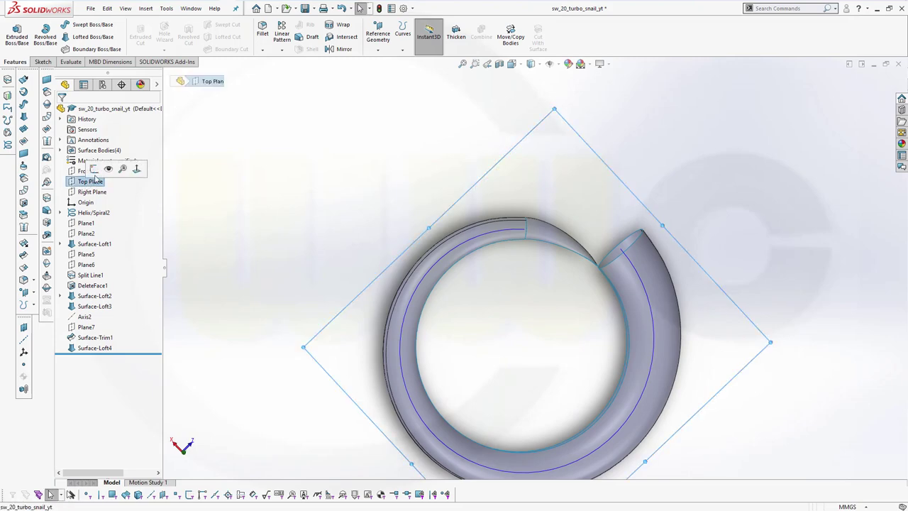
Sketch on Top Plane and convert the tube's centre curve edge into a spline.
{"action": "left_click", "coordinate": [95, 169]}
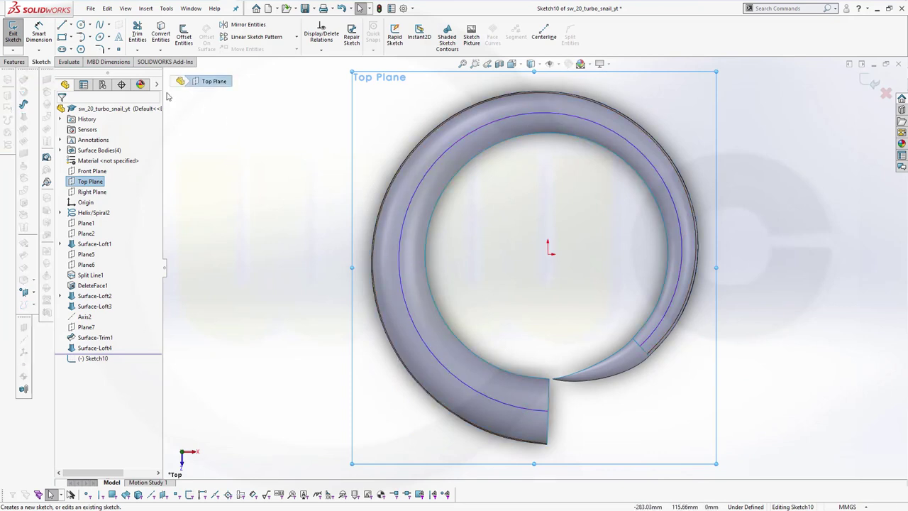
{"action": "left_click", "coordinate": [162, 37]}
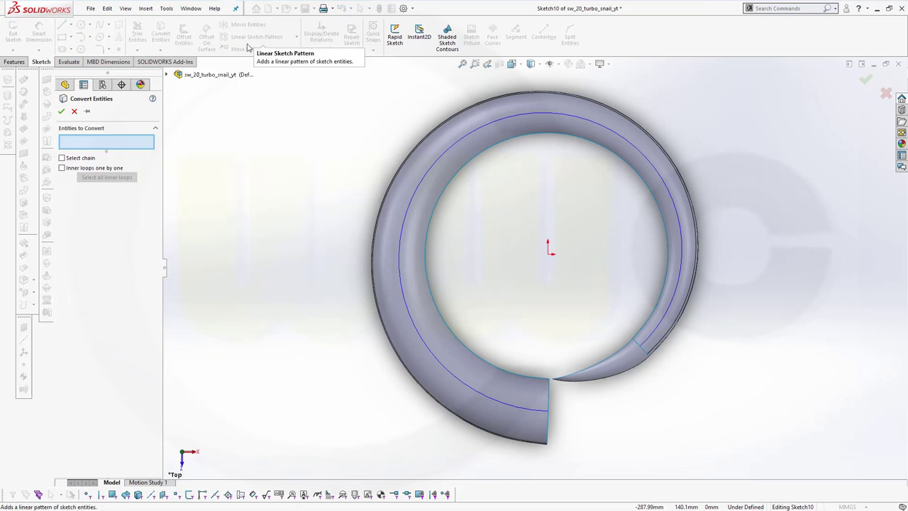
{"action": "left_click", "coordinate": [400, 259]}
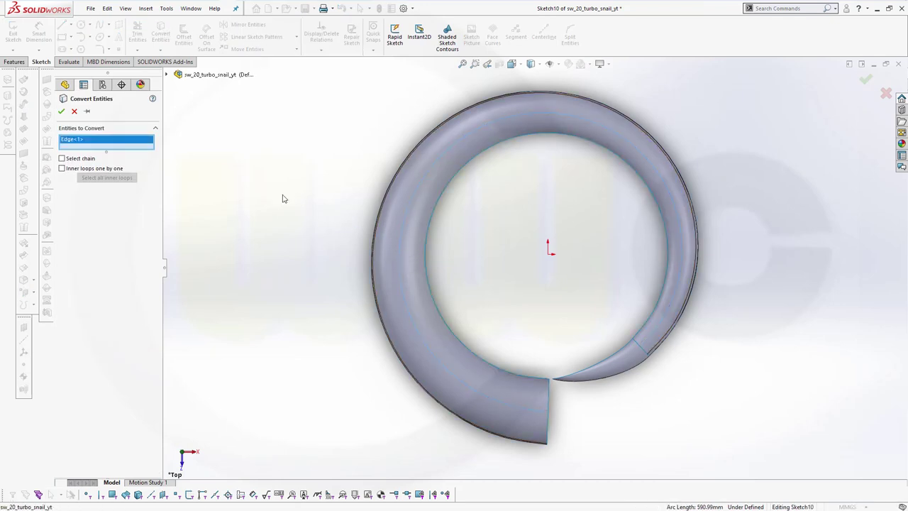
{"action": "left_click", "coordinate": [62, 113]}
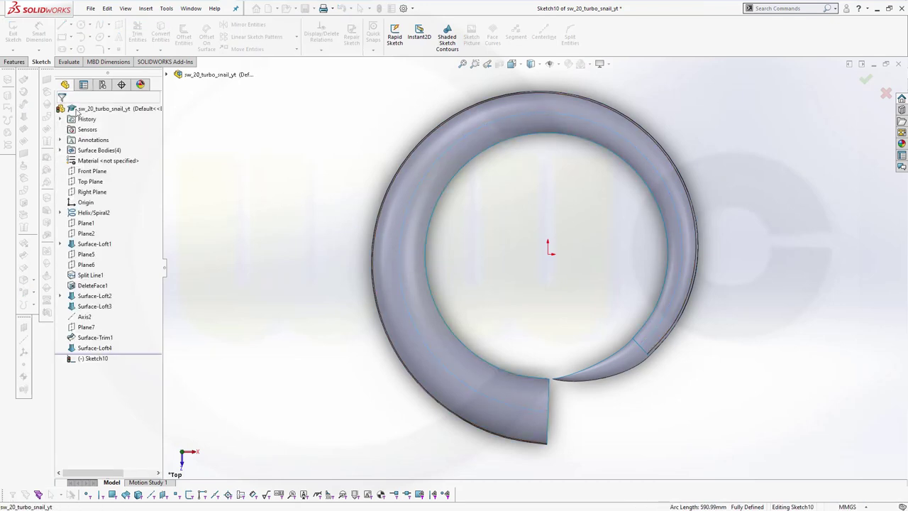
{"action": "left_click", "coordinate": [443, 367]}
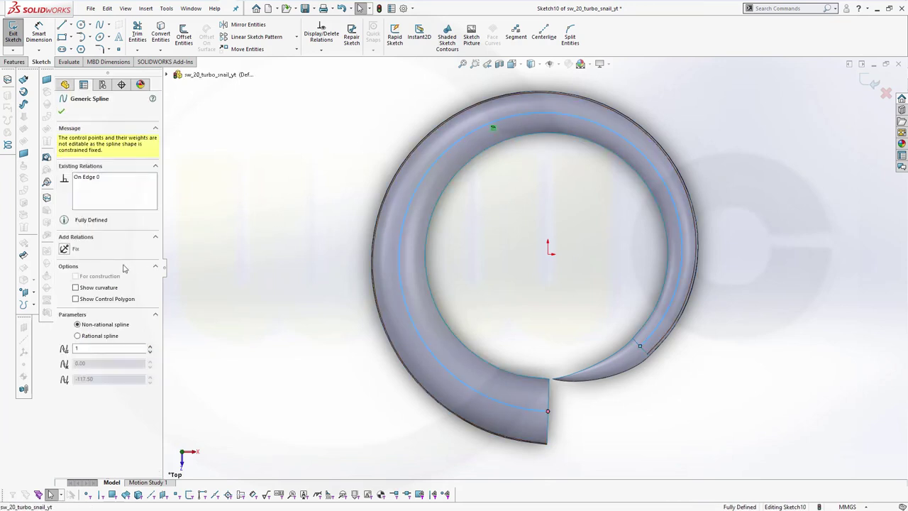
{"action": "left_click", "coordinate": [303, 192]}
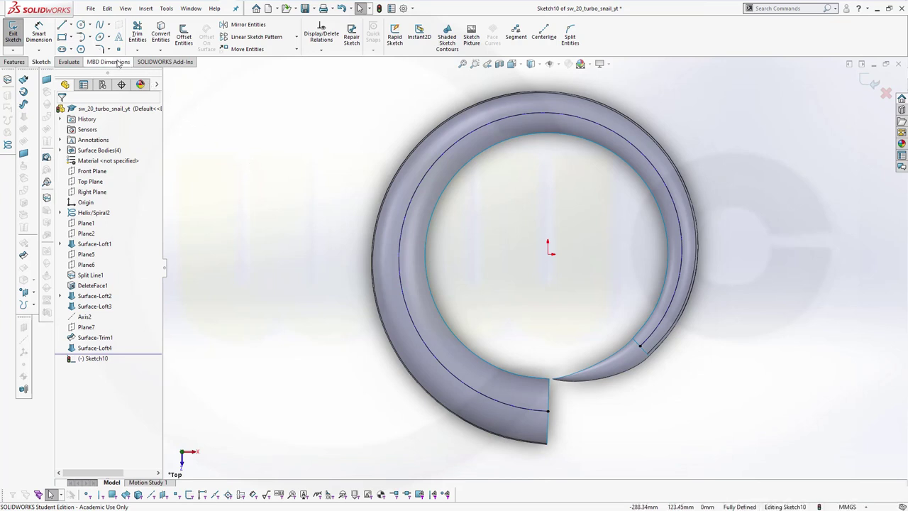
Draw a tangent arc from the centre curve's endpoint at the tube end, curving outward as the outlet path.
{"action": "left_click", "coordinate": [82, 37]}
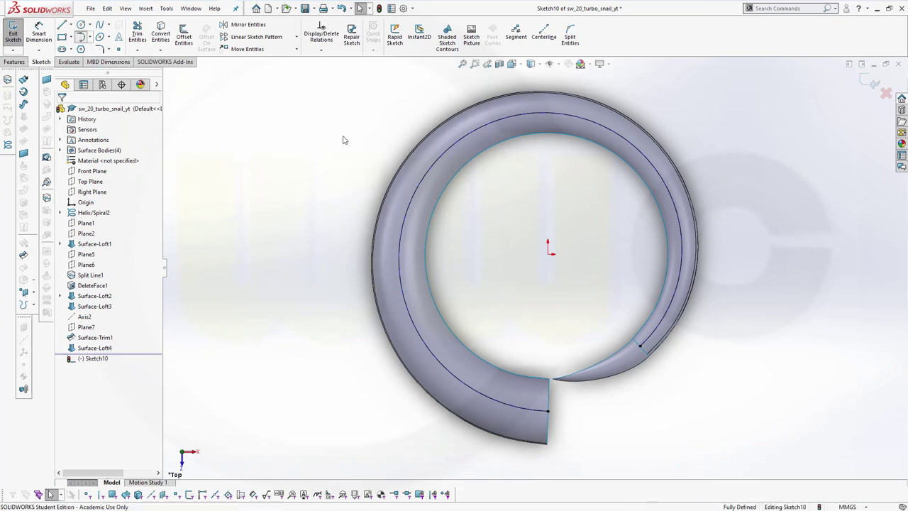
{"action": "mouse_move", "coordinate": [603, 429]}
{"action": "middle_mouse_down"}
{"action": "mouse_move", "coordinate": [563, 421]}
{"action": "mouse_move", "coordinate": [678, 412]}
{"action": "mouse_move", "coordinate": [677, 429]}
{"action": "middle_mouse_up"}
{"action": "left_click", "coordinate": [547, 412]}
{"action": "scroll", "coordinate": [677, 429], "scroll_direction": "down", "scroll_amount": 2}
{"action": "scroll", "coordinate": [679, 425], "scroll_direction": "up", "scroll_amount": 4}
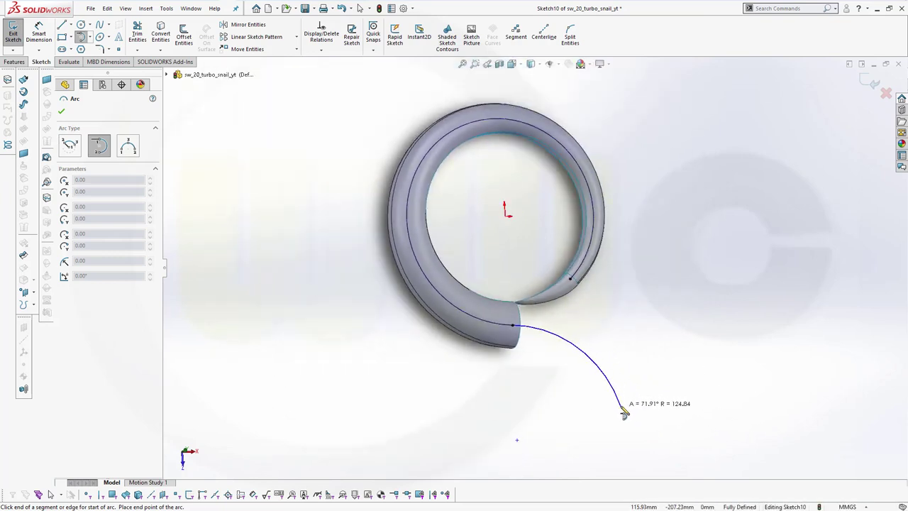
{"action": "left_click", "coordinate": [617, 401]}
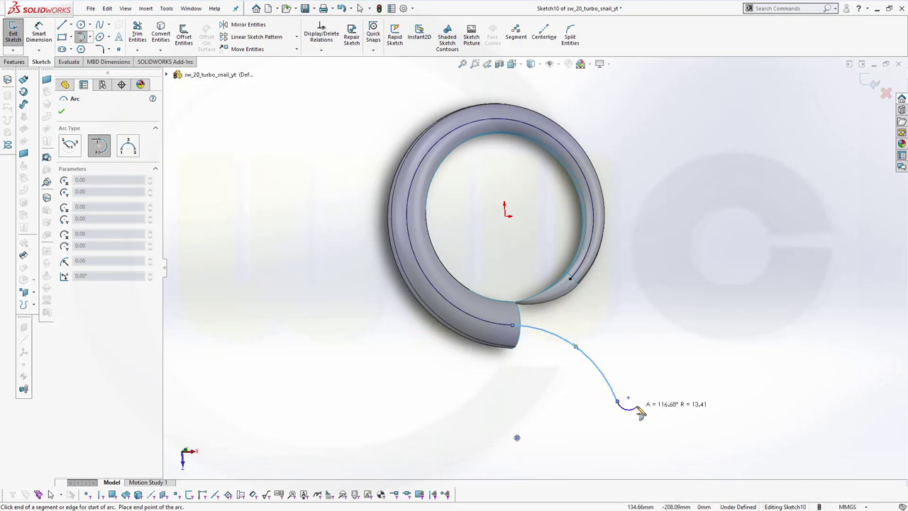
{"action": "key", "text": "Escape"}
{"action": "middle_click_drag", "start_coordinate": [650, 415], "coordinate": [637, 400]}
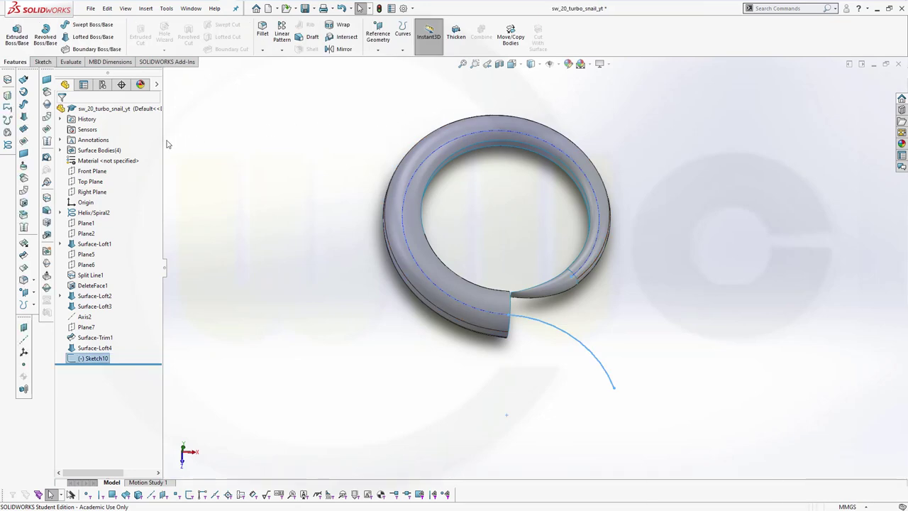
Create Plane8 perpendicular to the outlet arc at its far endpoint, with origin on curve.
{"action": "left_click", "coordinate": [378, 49]}
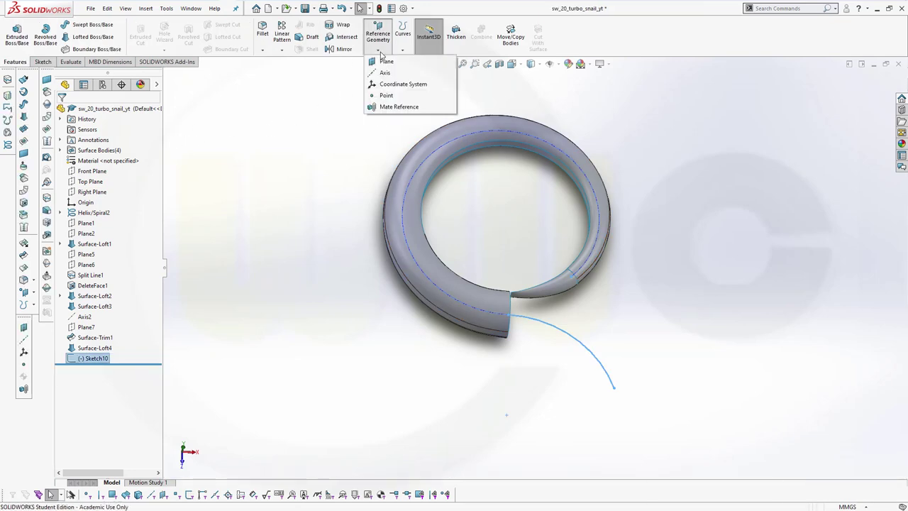
{"action": "left_click", "coordinate": [389, 63]}
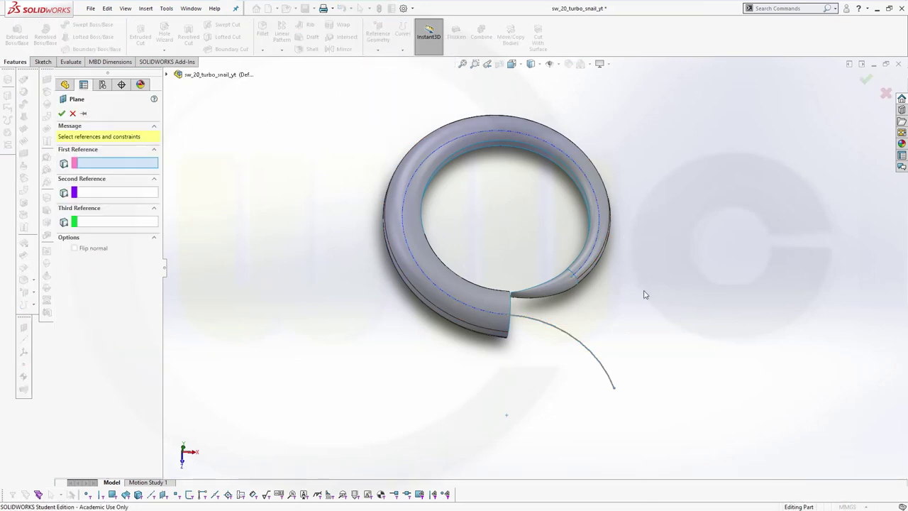
{"action": "left_click", "coordinate": [610, 382]}
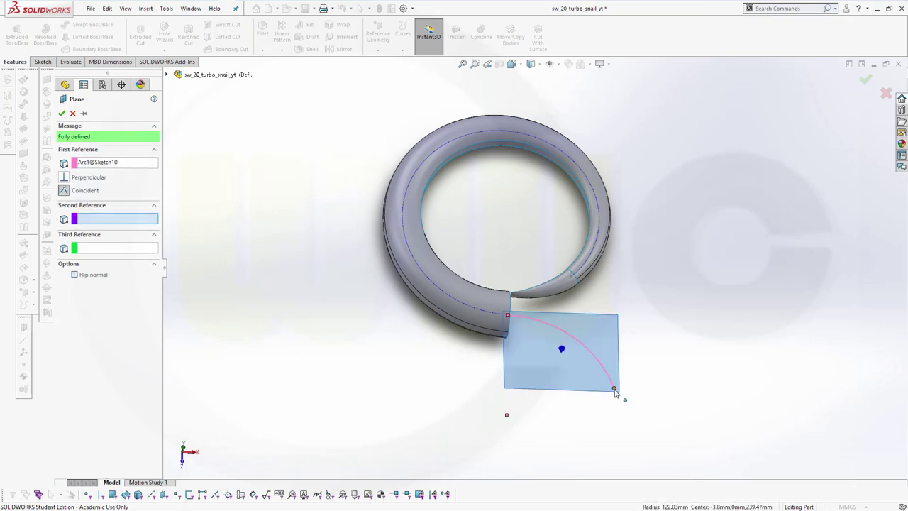
{"action": "left_click", "coordinate": [614, 389]}
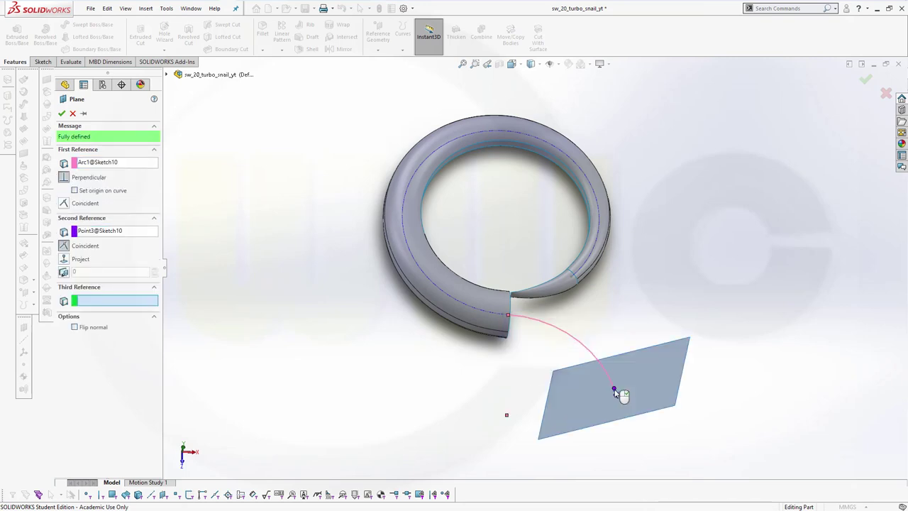
{"action": "left_click", "coordinate": [75, 190]}
{"action": "left_click", "coordinate": [63, 113]}
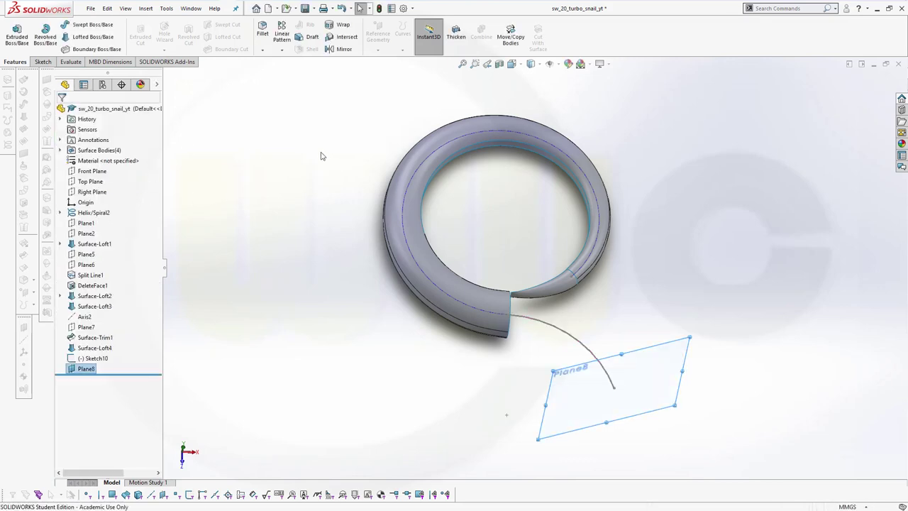
{"action": "left_click", "coordinate": [570, 370]}
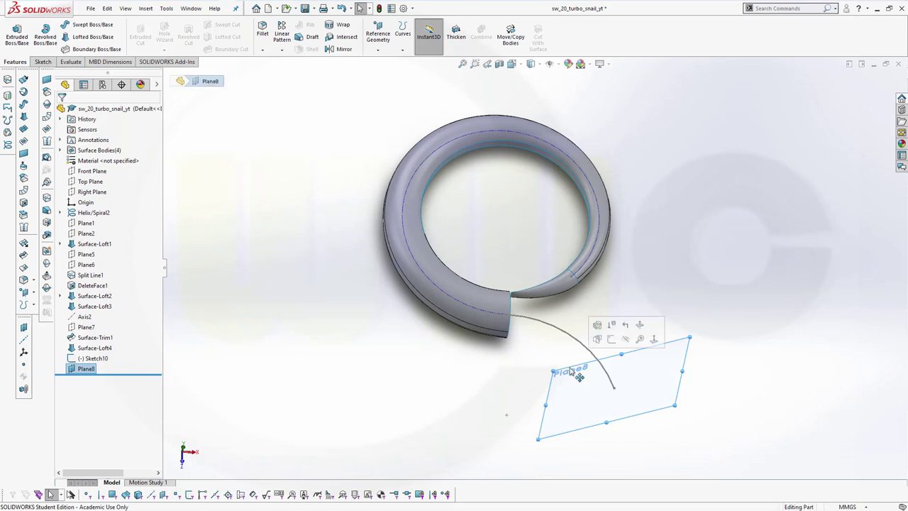
Sketch on Plane8 and convert Arc1@Sketch10 into an 81.51 mm construction line.
{"action": "left_click", "coordinate": [611, 340]}
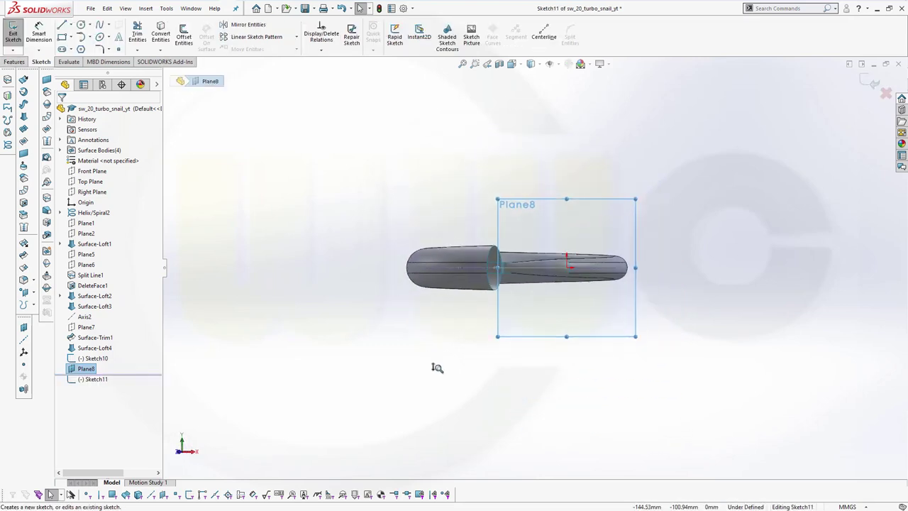
{"action": "middle_click_drag", "start_coordinate": [455, 331], "coordinate": [579, 308]}
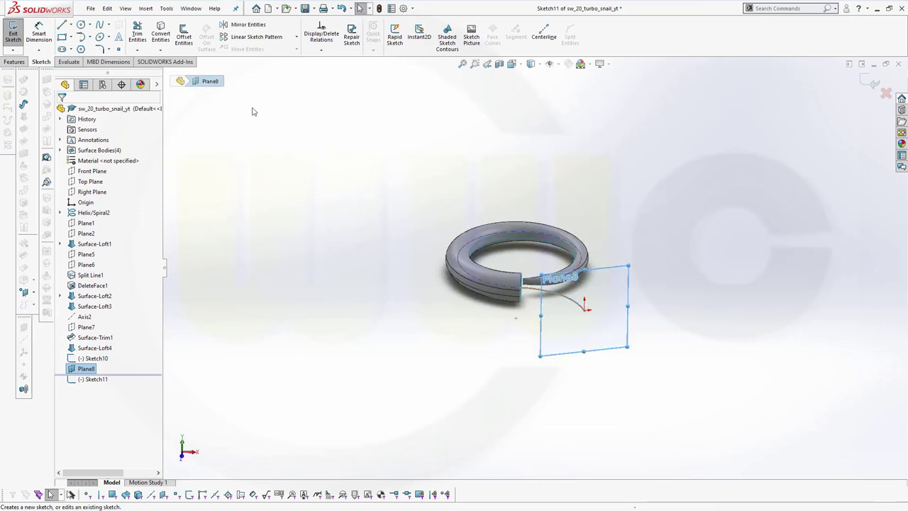
{"action": "left_click", "coordinate": [162, 43]}
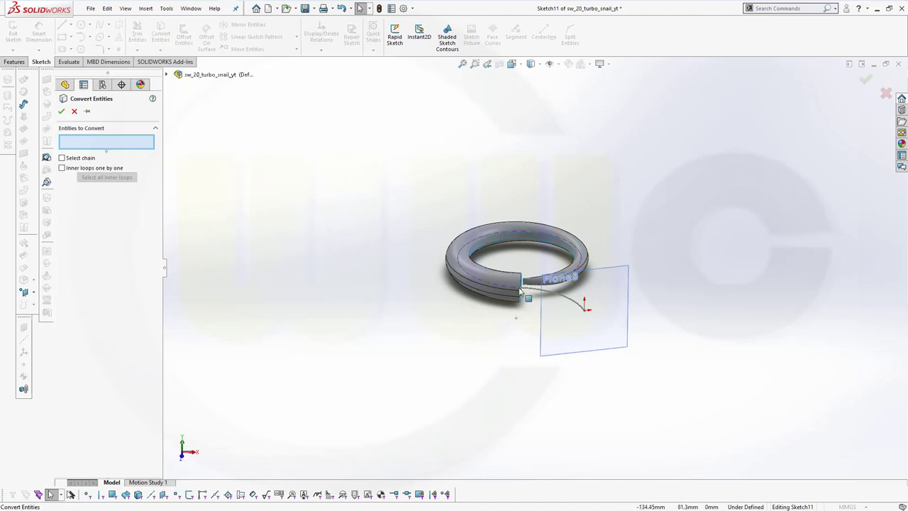
{"action": "left_click", "coordinate": [574, 298]}
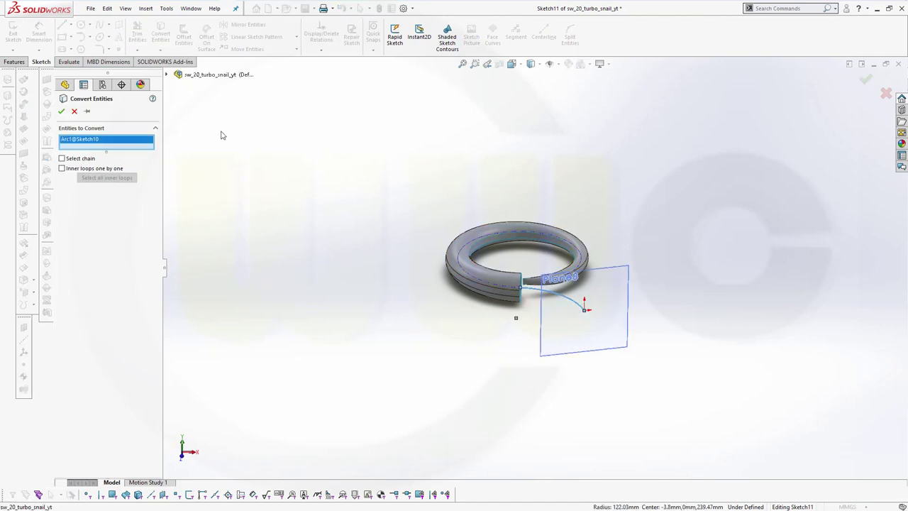
{"action": "left_click", "coordinate": [62, 112]}
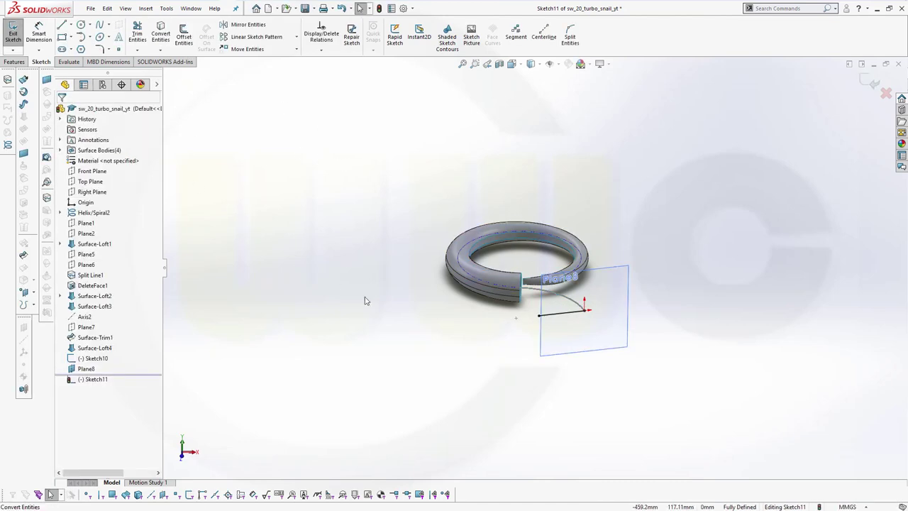
{"action": "left_click", "coordinate": [561, 312]}
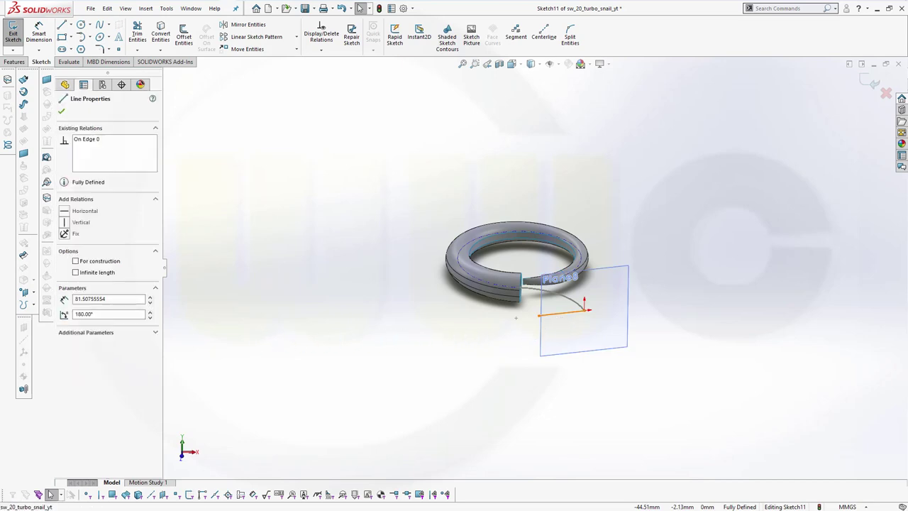
{"action": "left_click", "coordinate": [76, 261]}
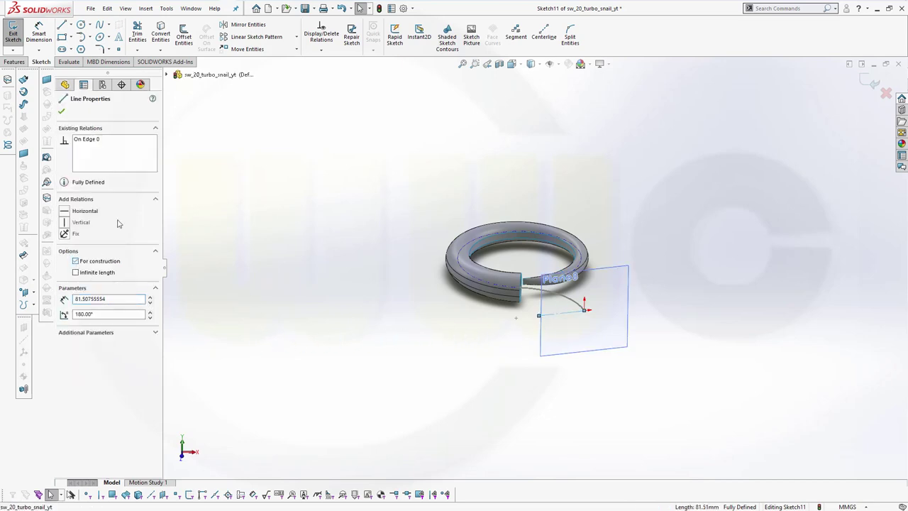
{"action": "left_click", "coordinate": [61, 113]}
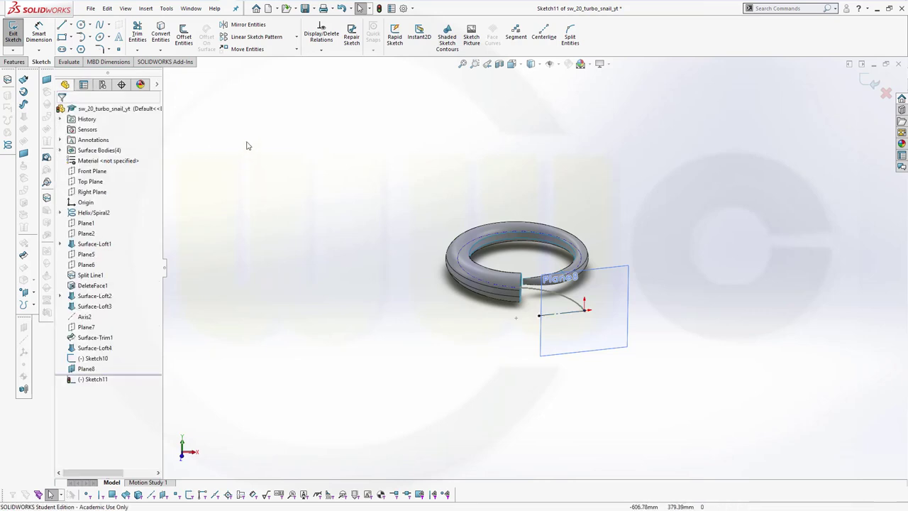
Draw a circle on Plane8 centred on the sketch origin at the arc's end.
{"action": "left_click", "coordinate": [81, 25]}
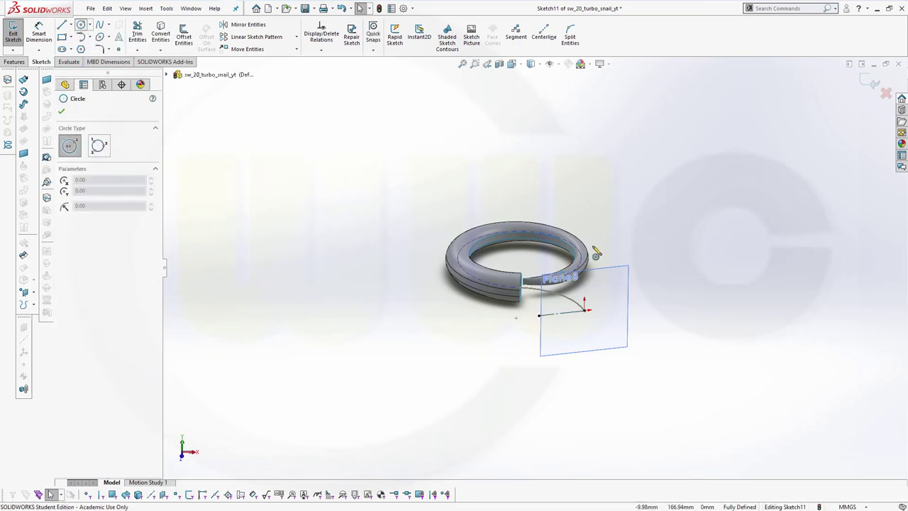
{"action": "left_click", "coordinate": [584, 310]}
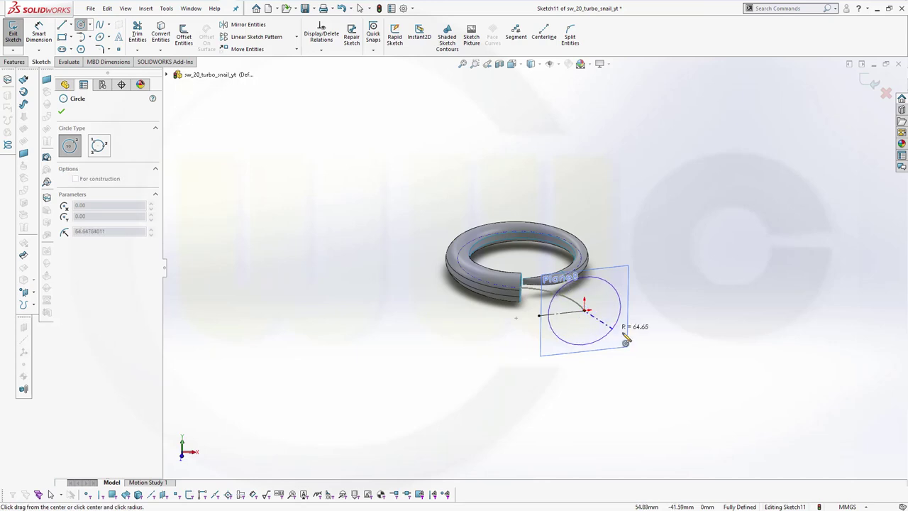
{"action": "left_click", "coordinate": [642, 343]}
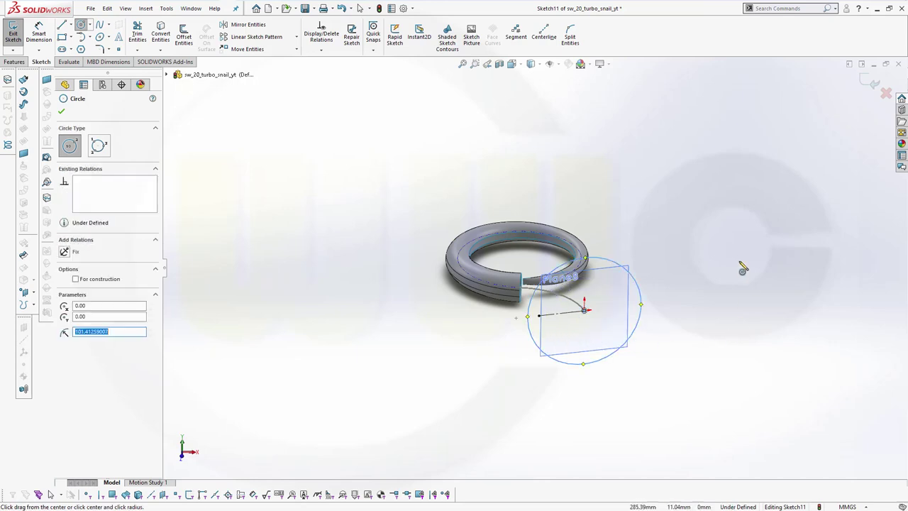
Dimension the circle's diameter to 60 mm.
{"action": "left_click", "coordinate": [39, 33]}
{"action": "left_click", "coordinate": [647, 300]}
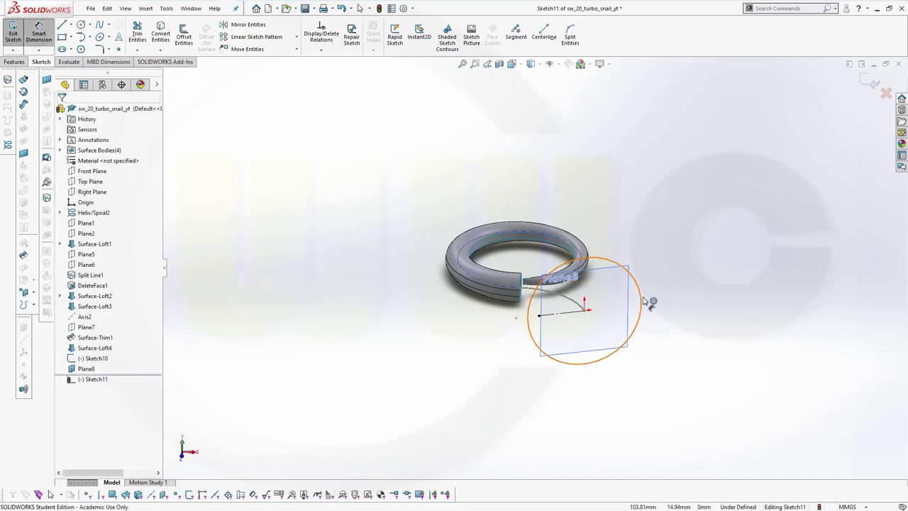
{"action": "left_click", "coordinate": [670, 298]}
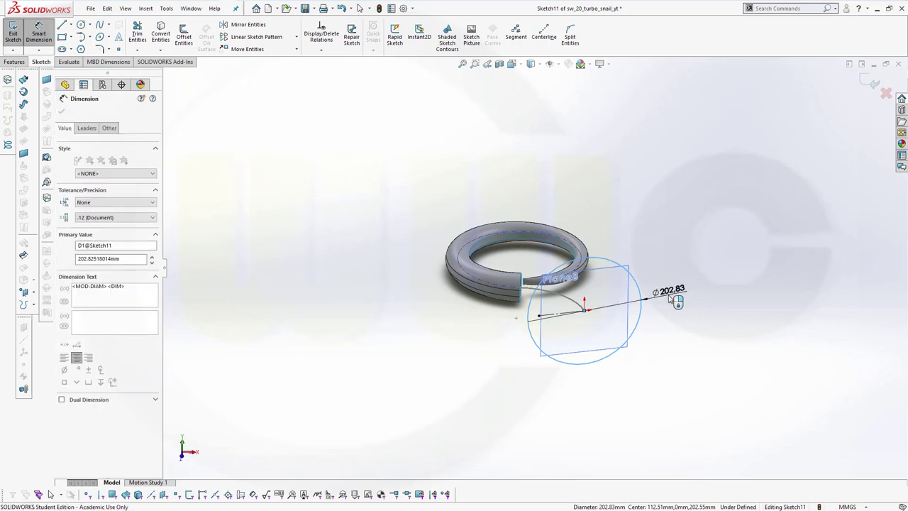
{"action": "type", "text": "60"}
{"action": "key", "text": "Return"}
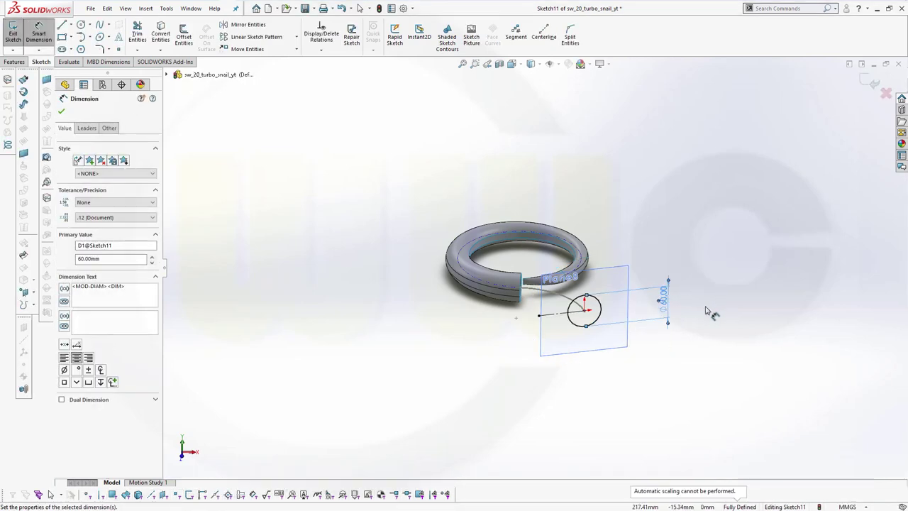
{"action": "scroll", "coordinate": [638, 324], "scroll_direction": "up", "scroll_amount": 1}
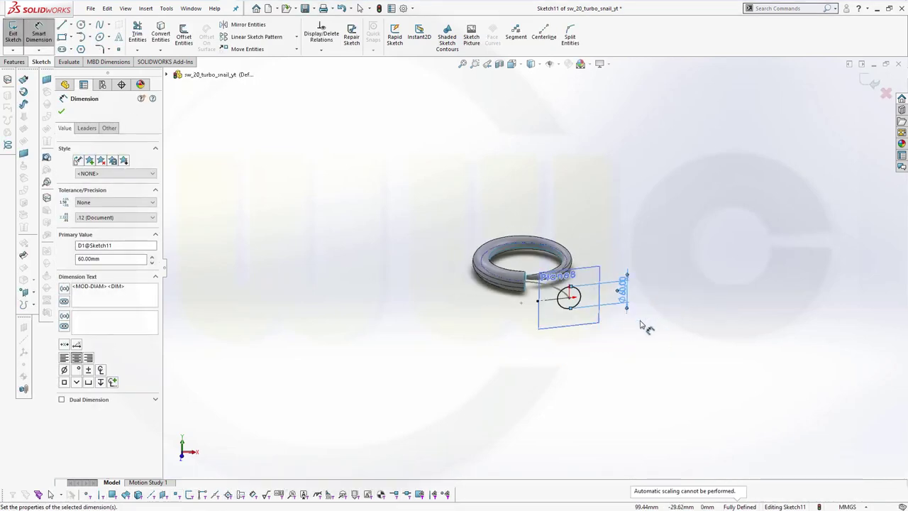
{"action": "scroll", "coordinate": [644, 324], "scroll_direction": "down", "scroll_amount": 3}
{"action": "scroll", "coordinate": [423, 244], "scroll_direction": "down", "scroll_amount": 2}
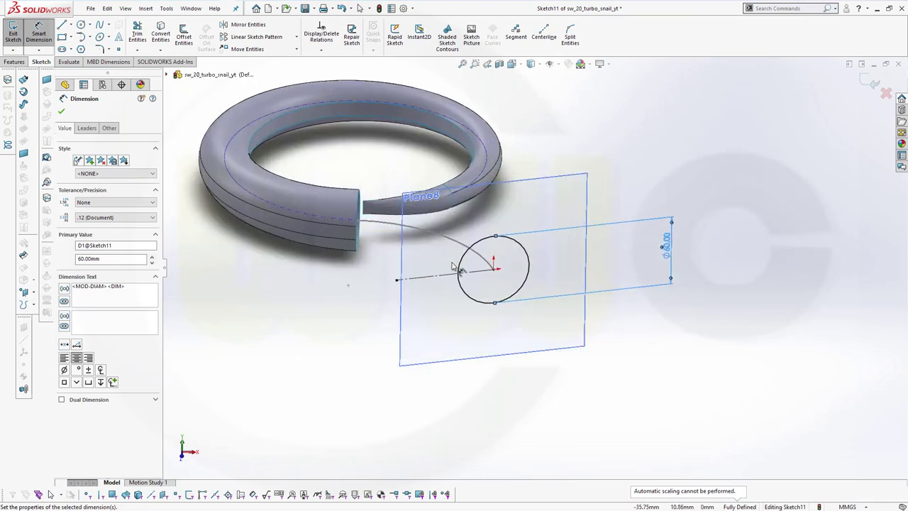
{"action": "mouse_move", "coordinate": [398, 251]}
{"action": "middle_mouse_down"}
{"action": "mouse_move", "coordinate": [418, 255]}
{"action": "mouse_move", "coordinate": [344, 251]}
{"action": "mouse_move", "coordinate": [456, 253]}
{"action": "mouse_move", "coordinate": [443, 271]}
{"action": "mouse_move", "coordinate": [412, 268]}
{"action": "mouse_move", "coordinate": [405, 235]}
{"action": "mouse_move", "coordinate": [377, 275]}
{"action": "mouse_move", "coordinate": [375, 239]}
{"action": "mouse_move", "coordinate": [397, 234]}
{"action": "middle_mouse_up"}
{"action": "key", "text": "Escape"}
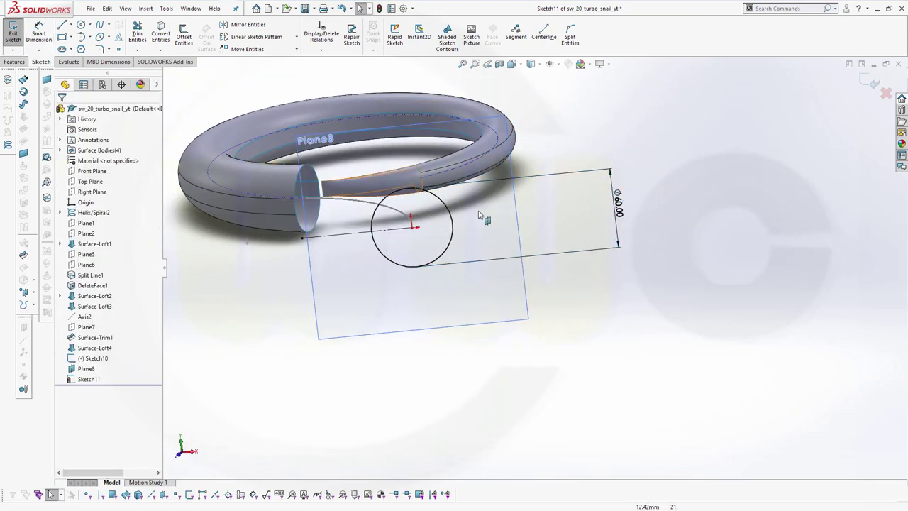
{"action": "middle_click_drag", "start_coordinate": [346, 198], "coordinate": [330, 214]}
Draw a construction rectangle inside the Ø60 circle.
{"action": "left_click", "coordinate": [63, 37]}
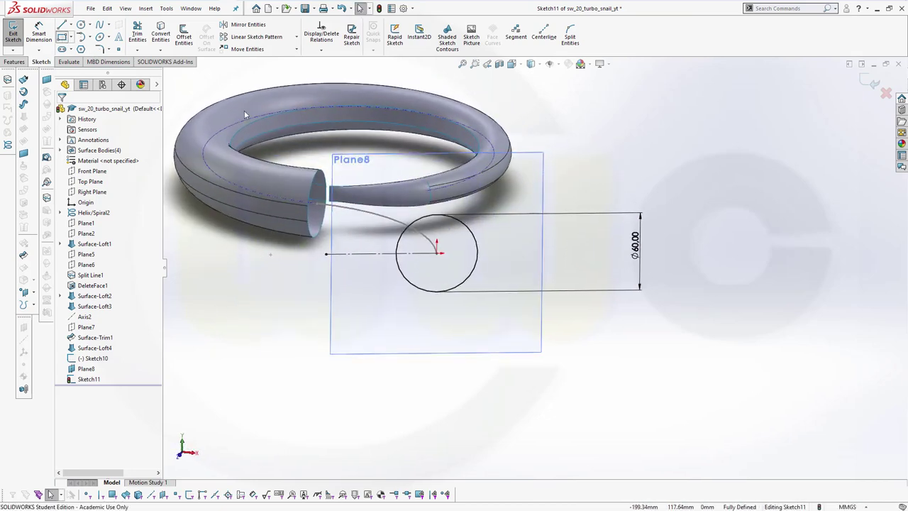
{"action": "left_click", "coordinate": [457, 240]}
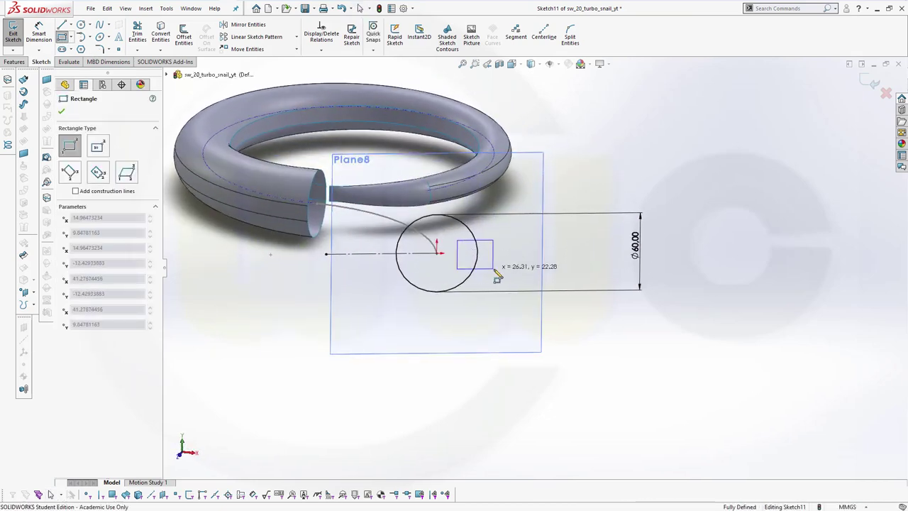
{"action": "left_click", "coordinate": [508, 270]}
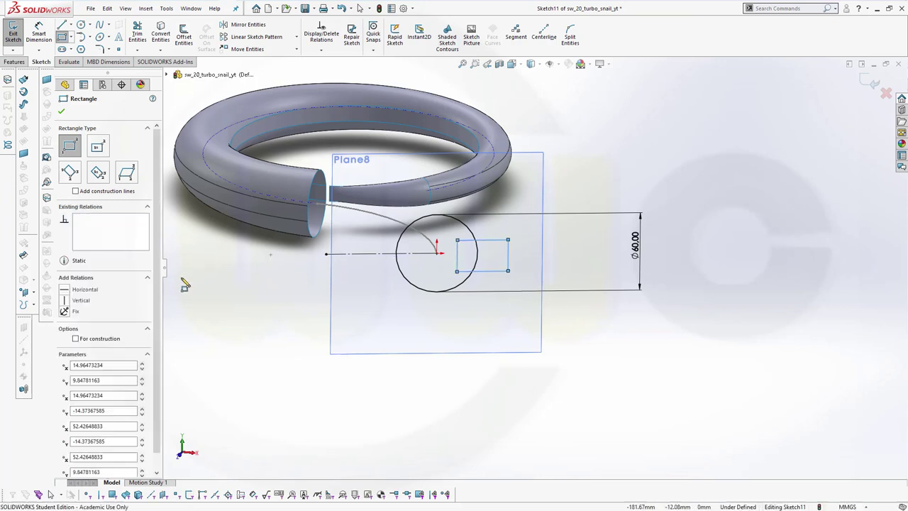
{"action": "left_click", "coordinate": [75, 339]}
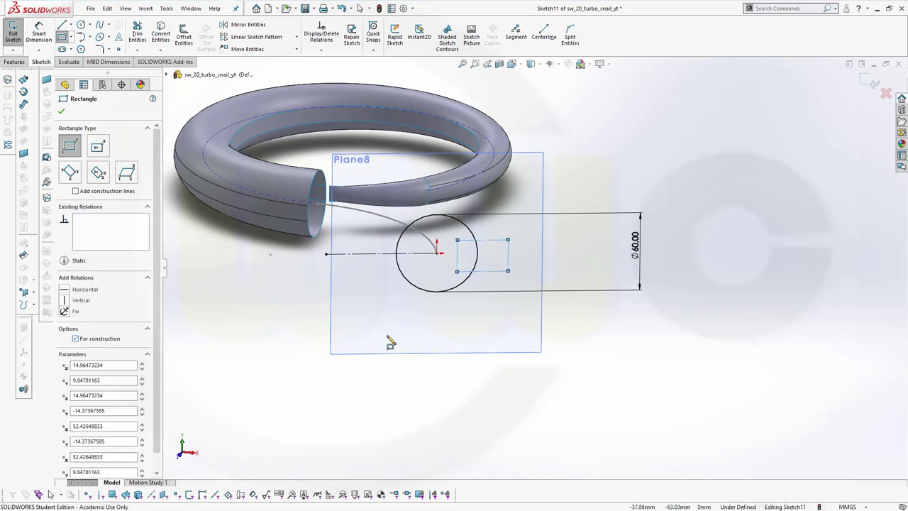
{"action": "key", "text": "Escape"}
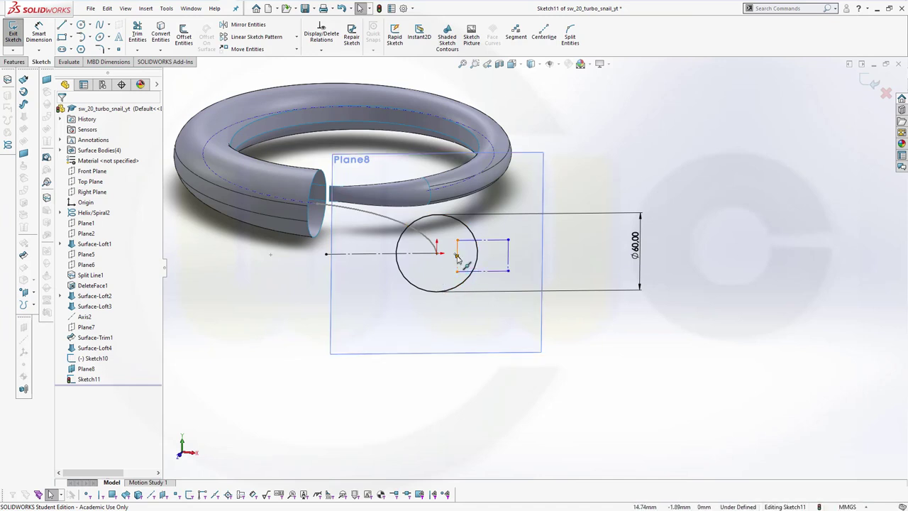
Make the rectangle's left edge coincident with Point8 at the curve's end.
{"action": "left_click", "coordinate": [457, 259]}
{"action": "left_click", "coordinate": [420, 257], "text": "ctrl"}
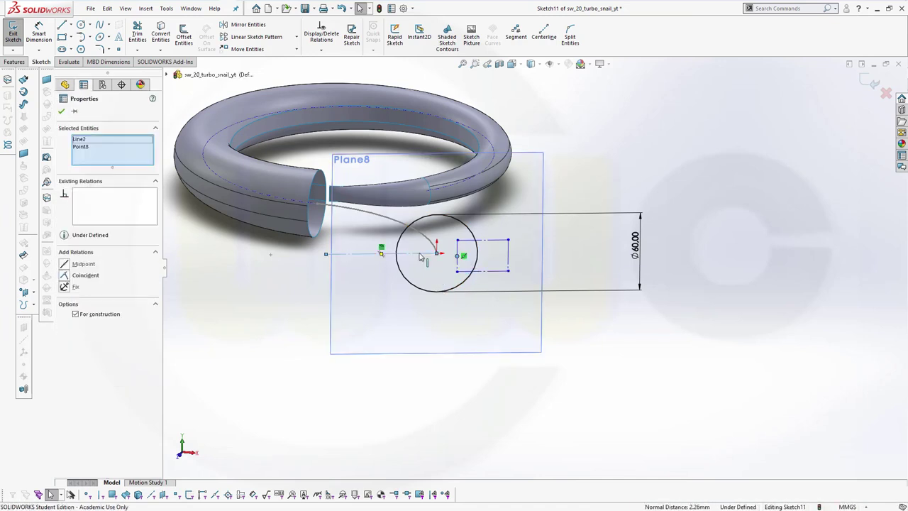
{"action": "left_click", "coordinate": [66, 275]}
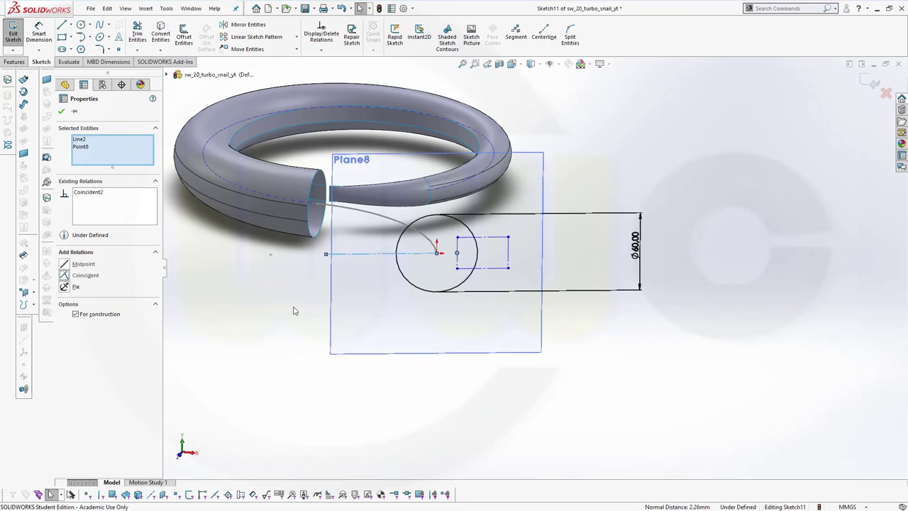
Dimension the rectangle's vertical edge to a height of 26 mm.
{"action": "left_click", "coordinate": [39, 35]}
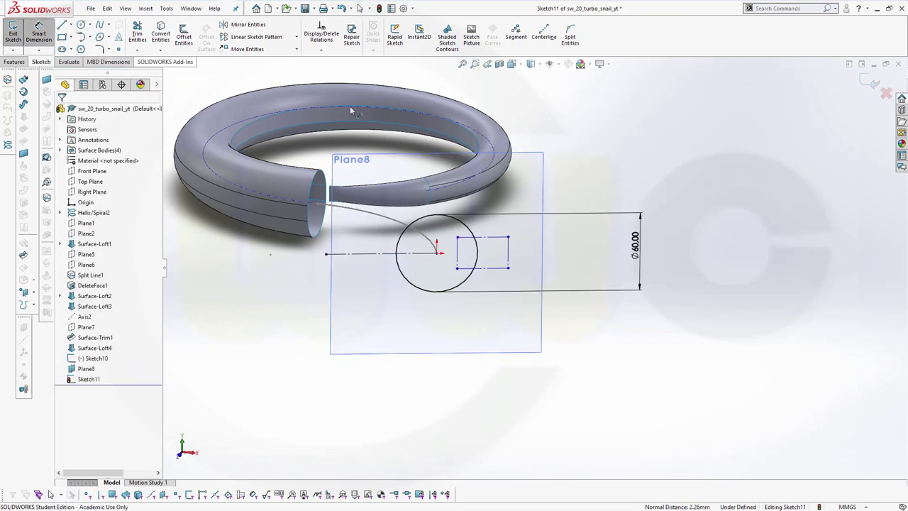
{"action": "left_click", "coordinate": [500, 243]}
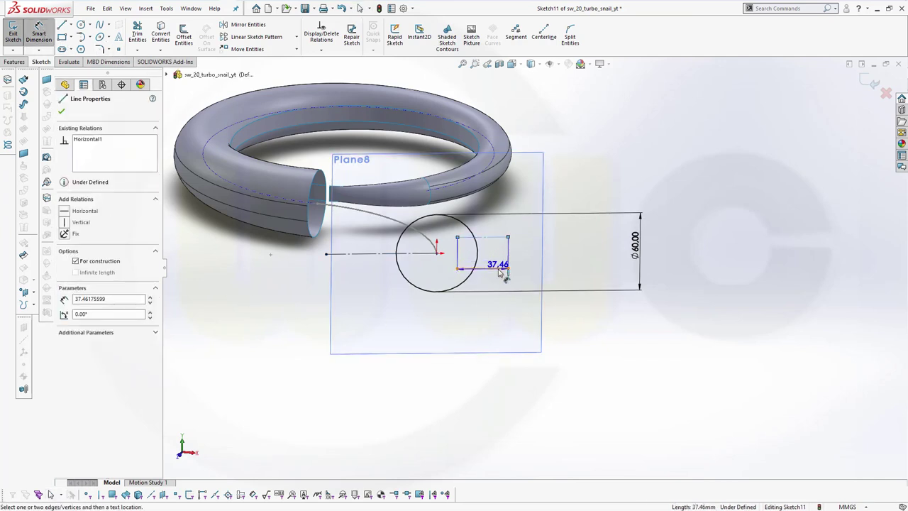
{"action": "left_click", "coordinate": [534, 264]}
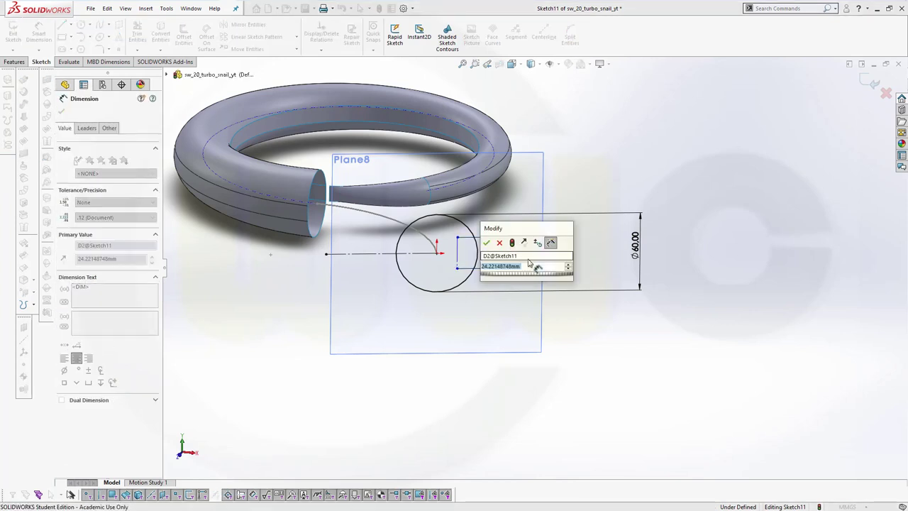
{"action": "type", "text": "26"}
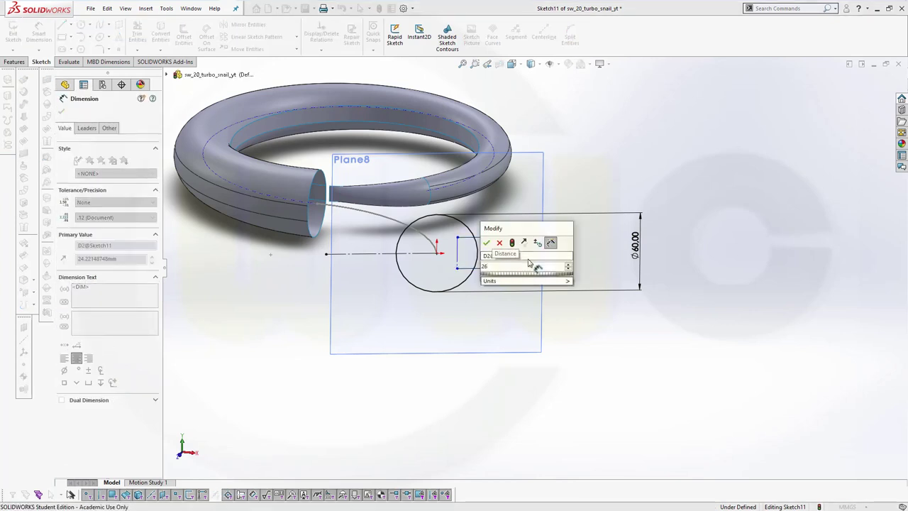
{"action": "key", "text": "Return"}
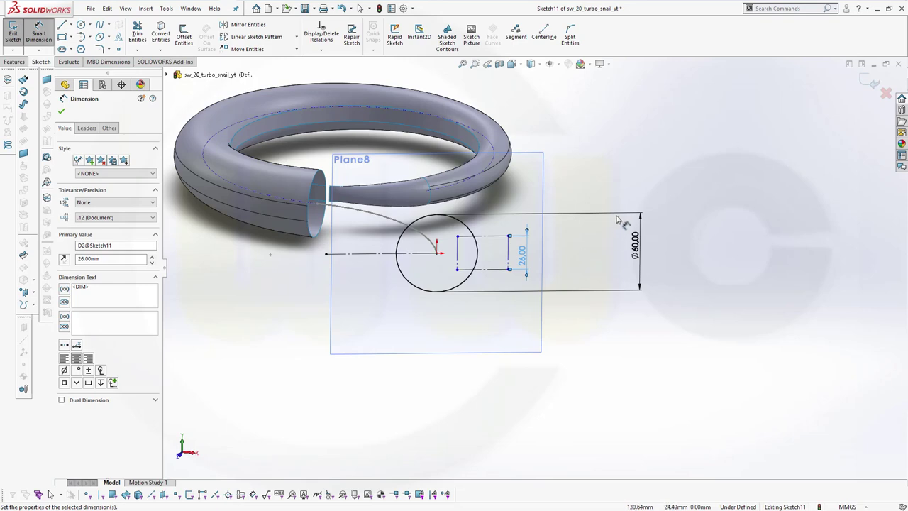
{"action": "key", "text": "Escape"}
Apply Split Entities to the Ø60 circle at its two rectangle intersection points, leaving two arcs.
{"action": "scroll", "coordinate": [565, 170], "scroll_direction": "down", "scroll_amount": 5}
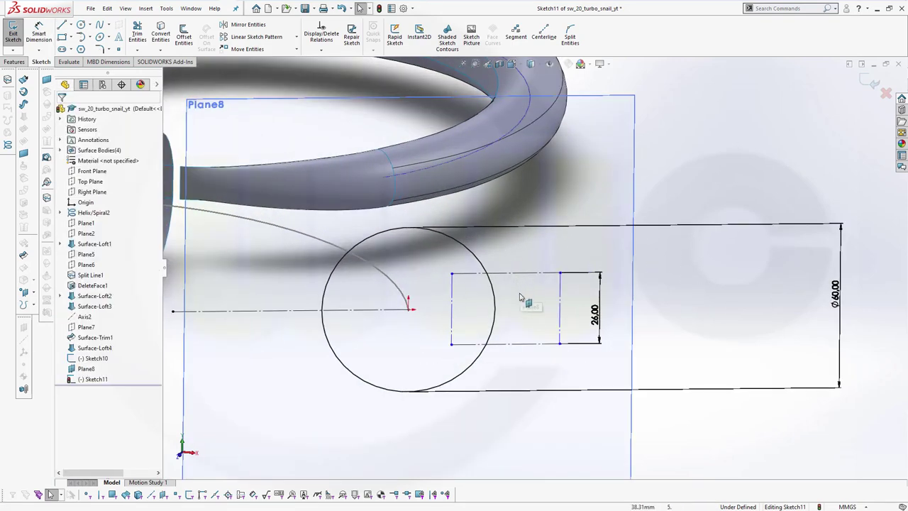
{"action": "scroll", "coordinate": [494, 234], "scroll_direction": "down", "scroll_amount": 2}
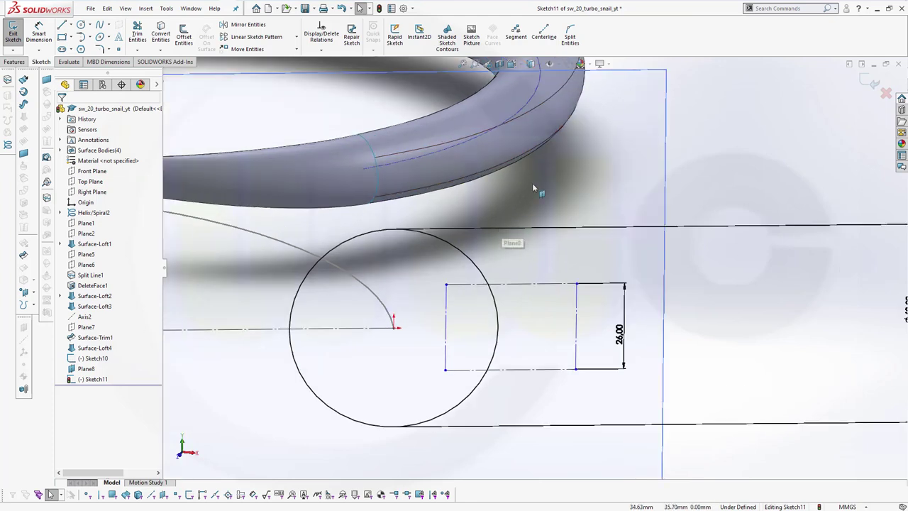
{"action": "left_click", "coordinate": [569, 37]}
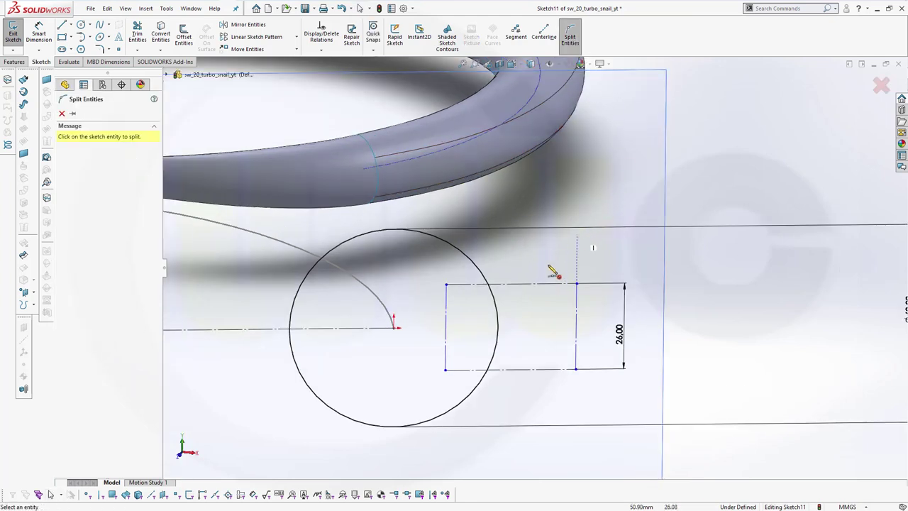
{"action": "left_click", "coordinate": [491, 306]}
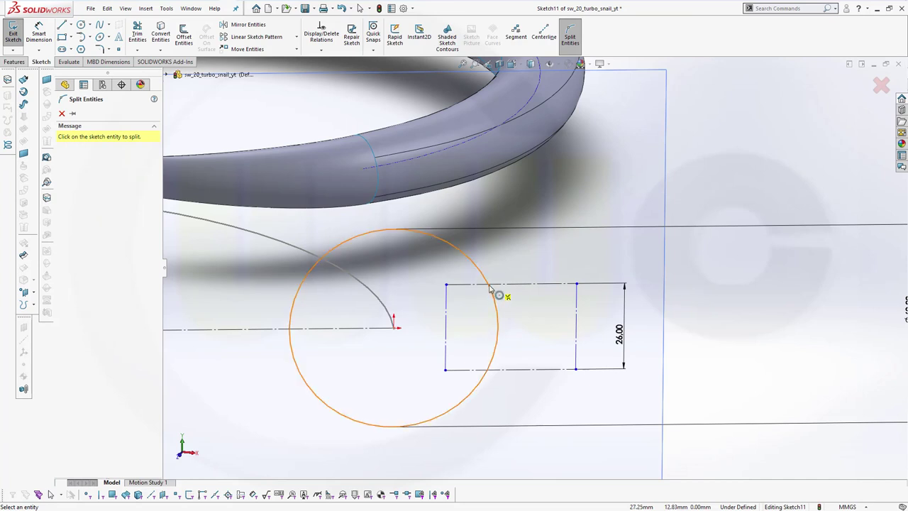
{"action": "left_click", "coordinate": [489, 289]}
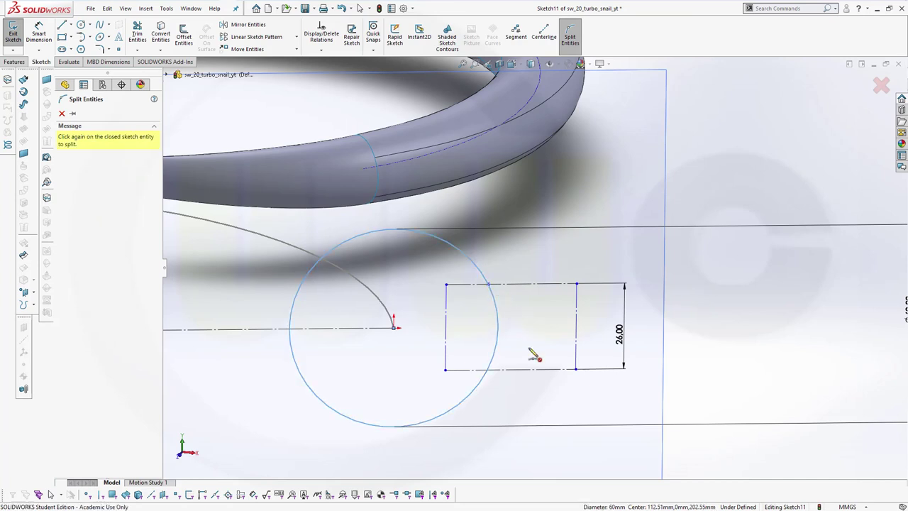
{"action": "left_click", "coordinate": [487, 370]}
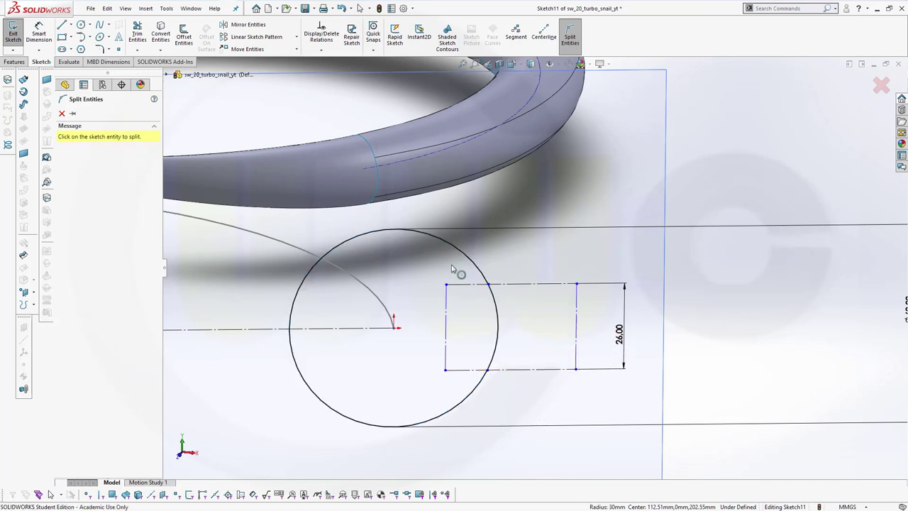
{"action": "right_click", "coordinate": [573, 203]}
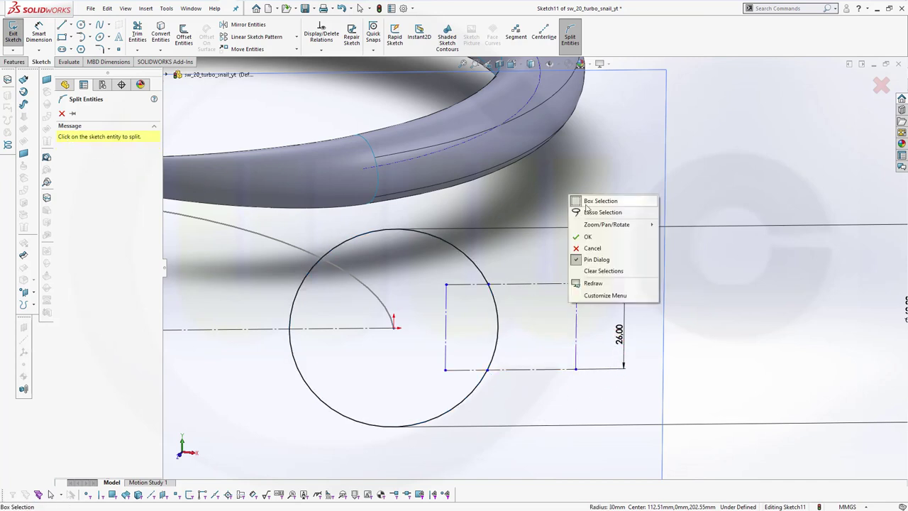
{"action": "left_click", "coordinate": [576, 237]}
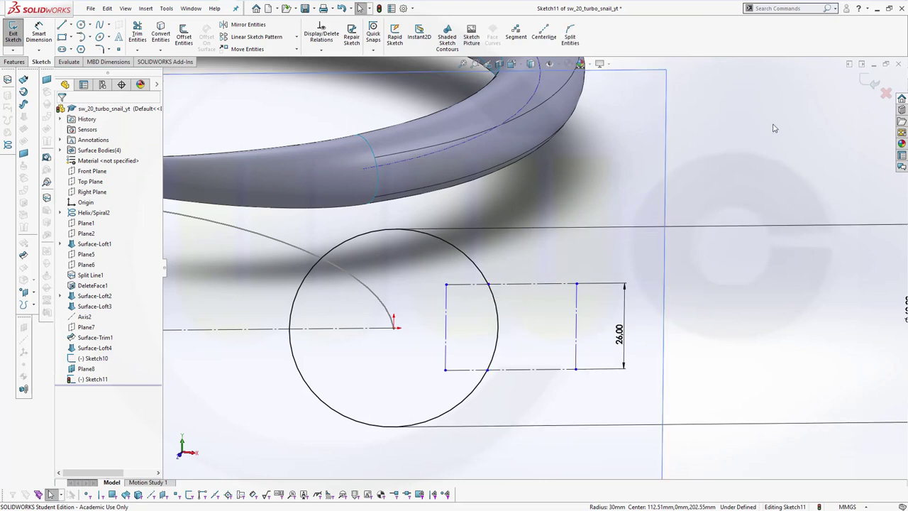
Close Sketch11 on Plane8 and orbit to face the tube's open end beside it.
{"action": "left_click", "coordinate": [869, 85]}
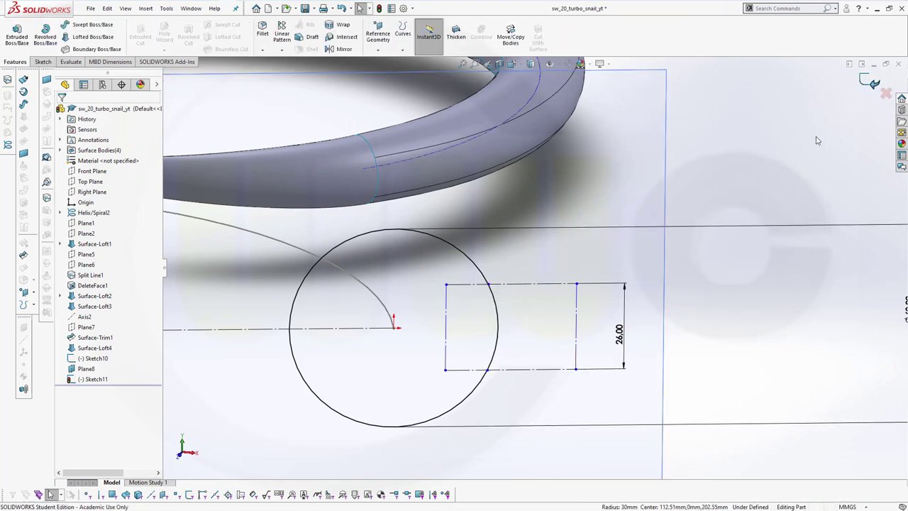
{"action": "scroll", "coordinate": [705, 215], "scroll_direction": "up", "scroll_amount": 5}
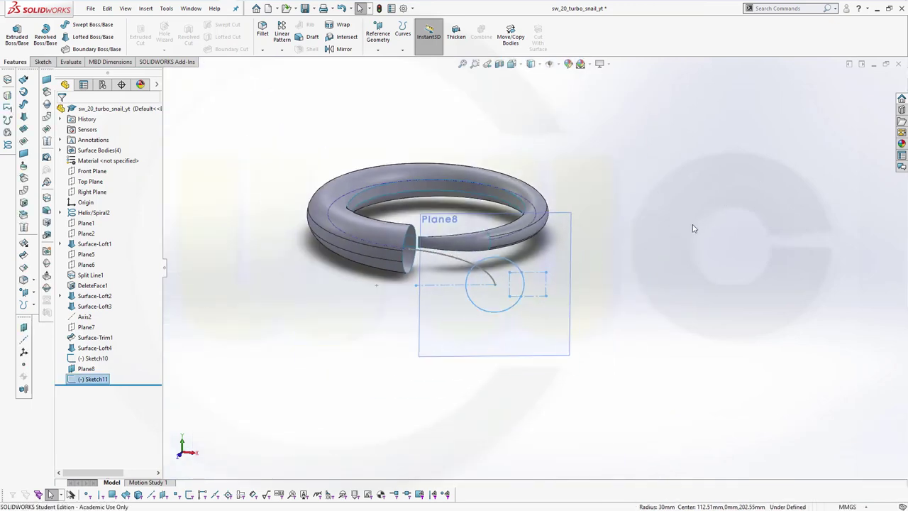
{"action": "scroll", "coordinate": [600, 273], "scroll_direction": "up", "scroll_amount": 1}
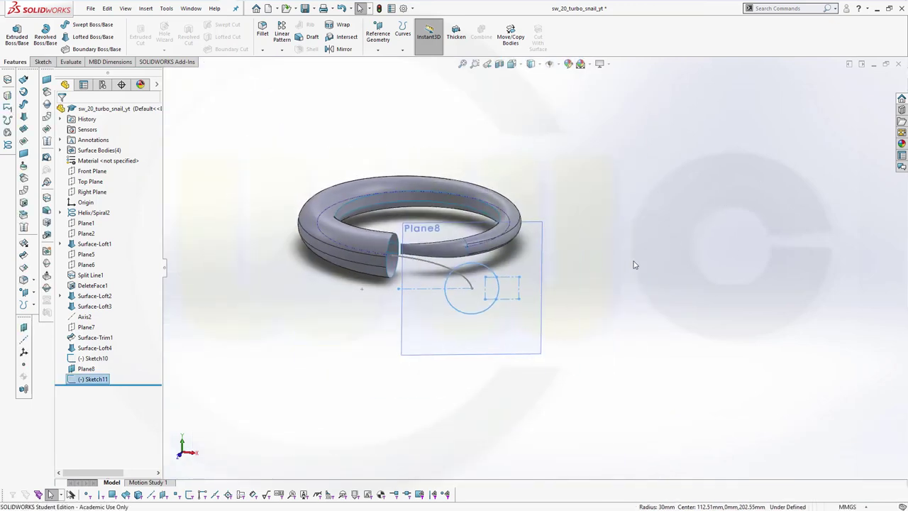
{"action": "mouse_move", "coordinate": [703, 350]}
{"action": "middle_mouse_down"}
{"action": "mouse_move", "coordinate": [530, 386]}
{"action": "mouse_move", "coordinate": [390, 291]}
{"action": "middle_mouse_up"}
{"action": "scroll", "coordinate": [391, 291], "scroll_direction": "down", "scroll_amount": 5}
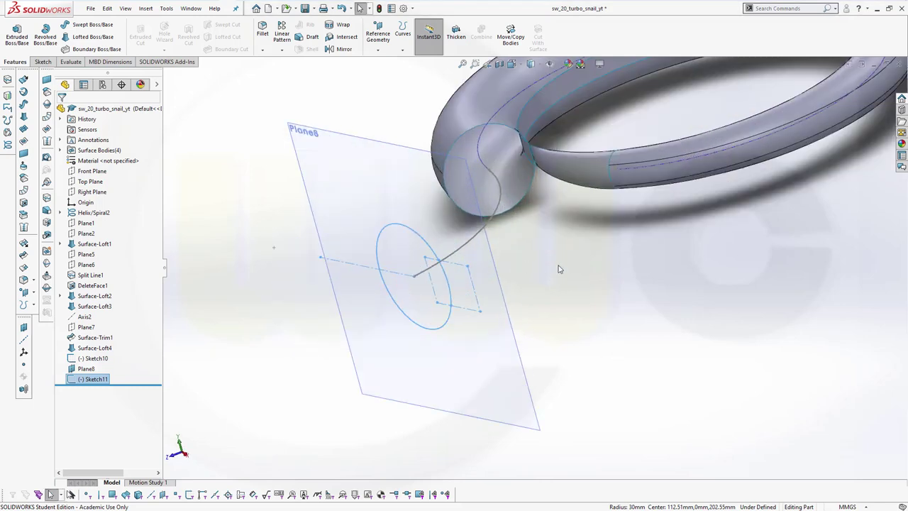
{"action": "mouse_move", "coordinate": [584, 254]}
{"action": "middle_mouse_down"}
{"action": "mouse_move", "coordinate": [591, 239]}
{"action": "mouse_move", "coordinate": [575, 235]}
{"action": "middle_mouse_up"}
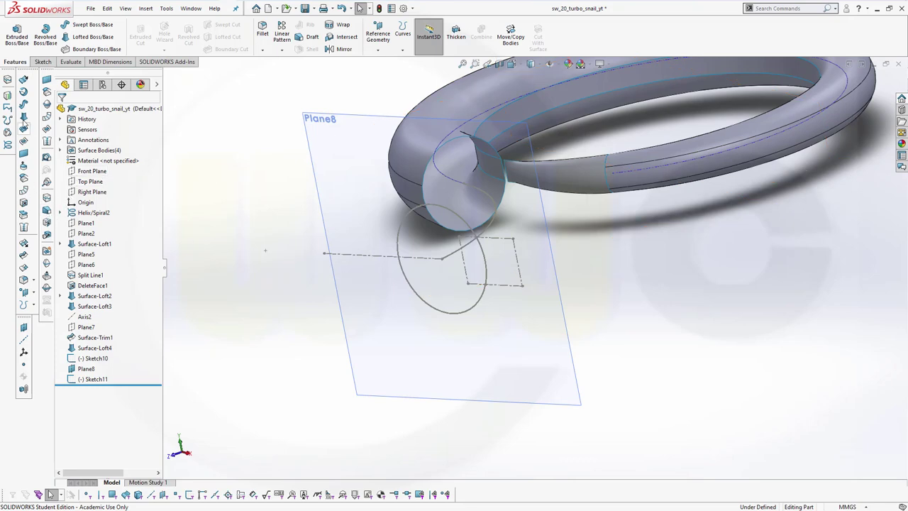
Loft a surface from the tube-end edge to the grouped Sketch11 arc inside the rectangle, aligning connectors.
{"action": "left_click", "coordinate": [23, 119]}
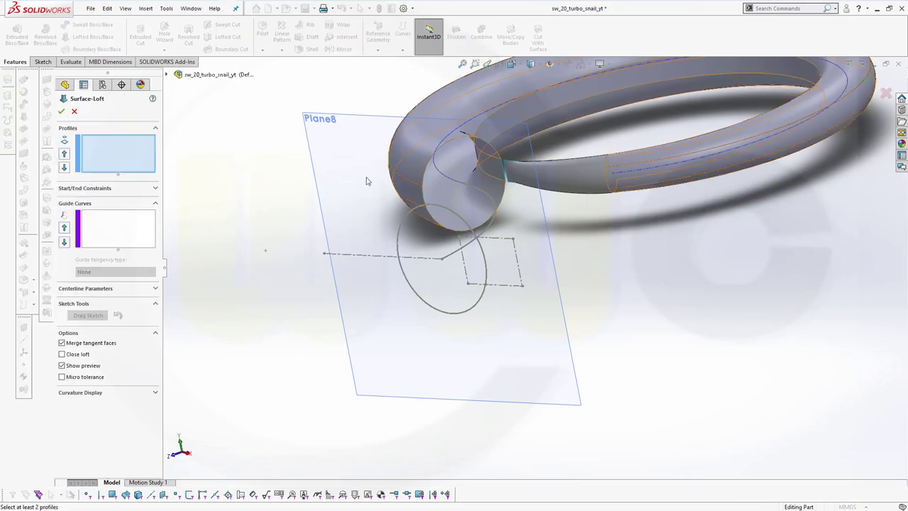
{"action": "left_click", "coordinate": [494, 195]}
{"action": "scroll", "coordinate": [494, 195], "scroll_direction": "up", "scroll_amount": 3}
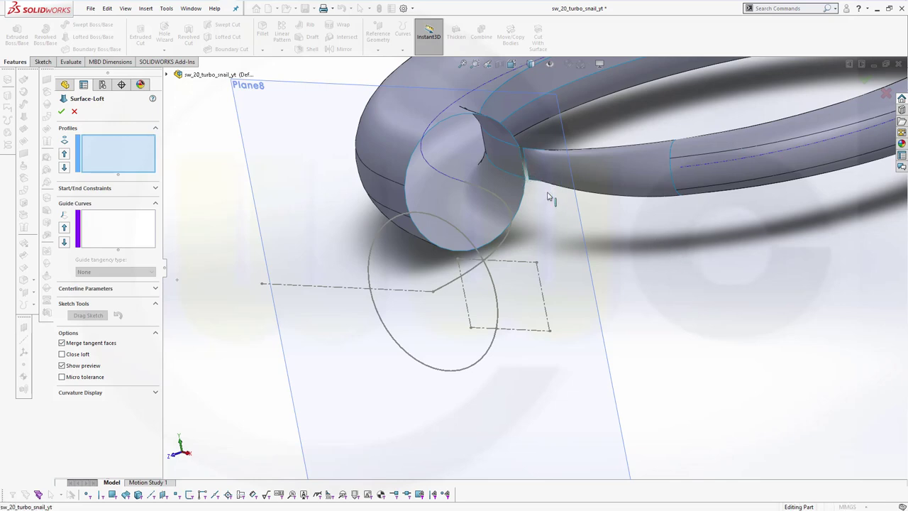
{"action": "left_click", "coordinate": [524, 174]}
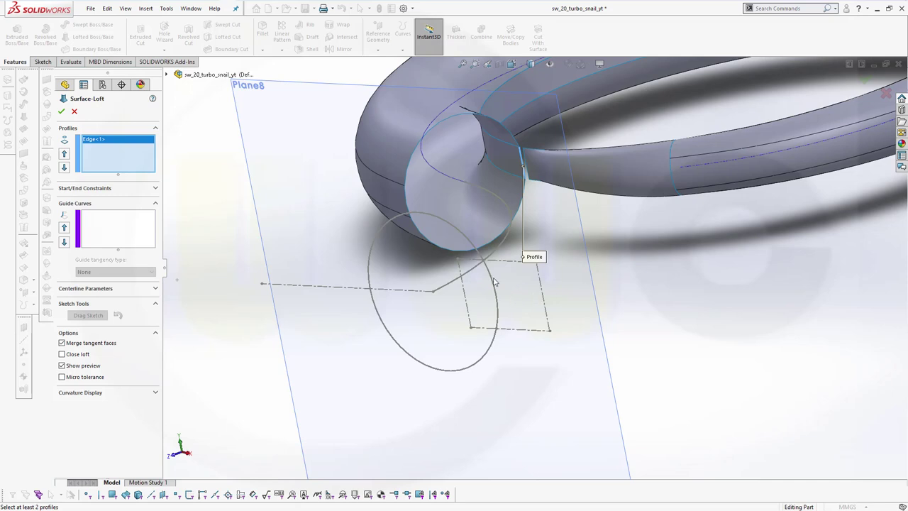
{"action": "right_click", "coordinate": [645, 295]}
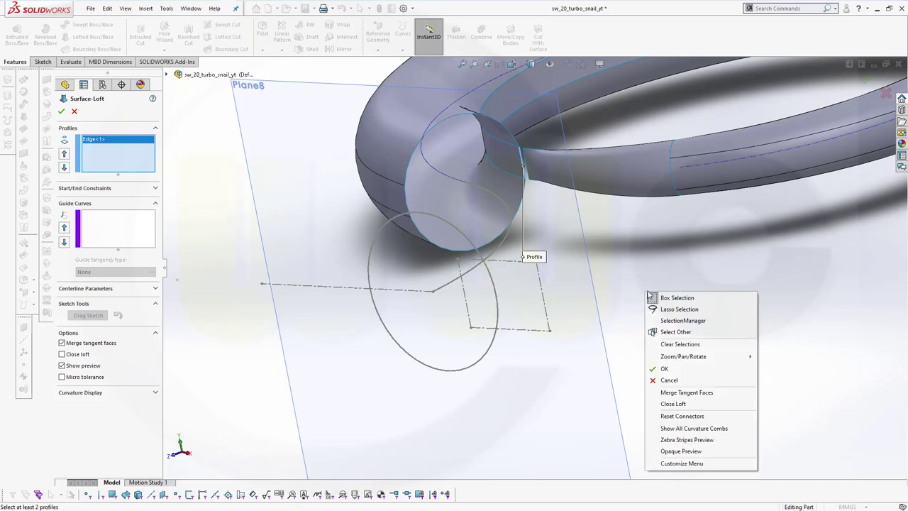
{"action": "left_click", "coordinate": [671, 319]}
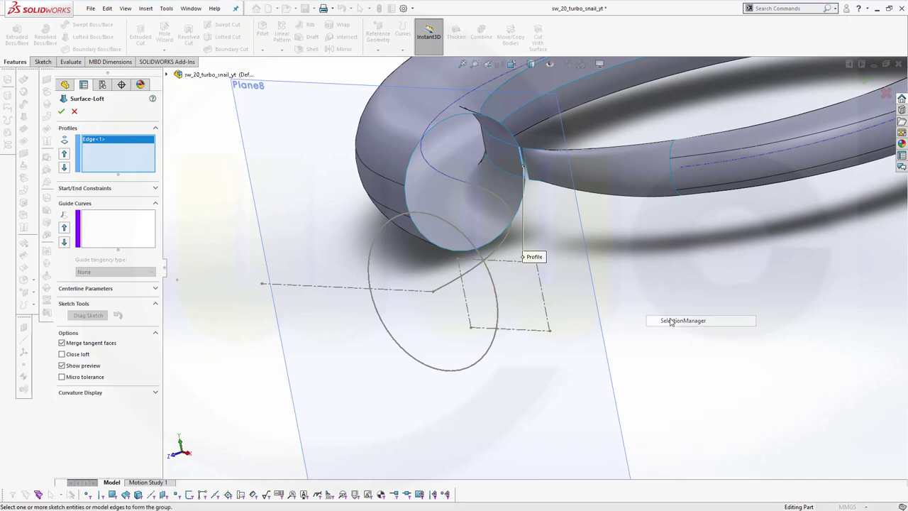
{"action": "left_click", "coordinate": [491, 282]}
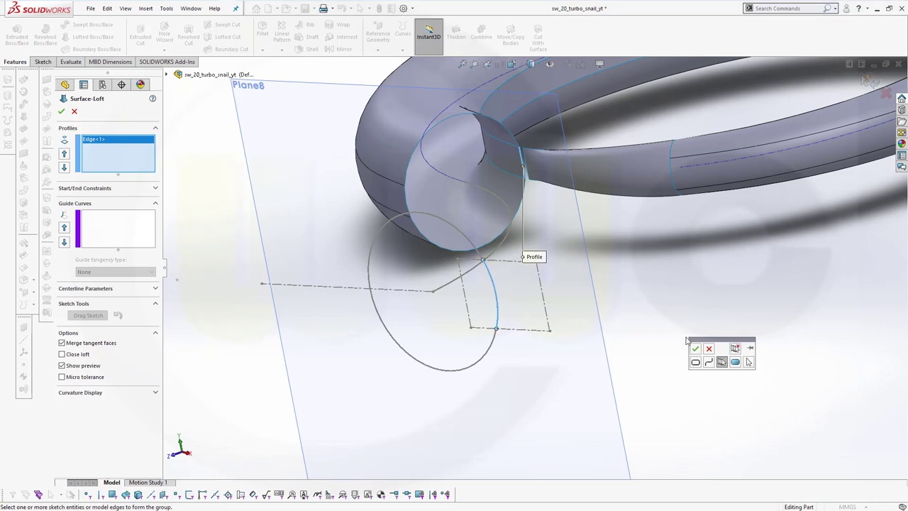
{"action": "left_click", "coordinate": [696, 349]}
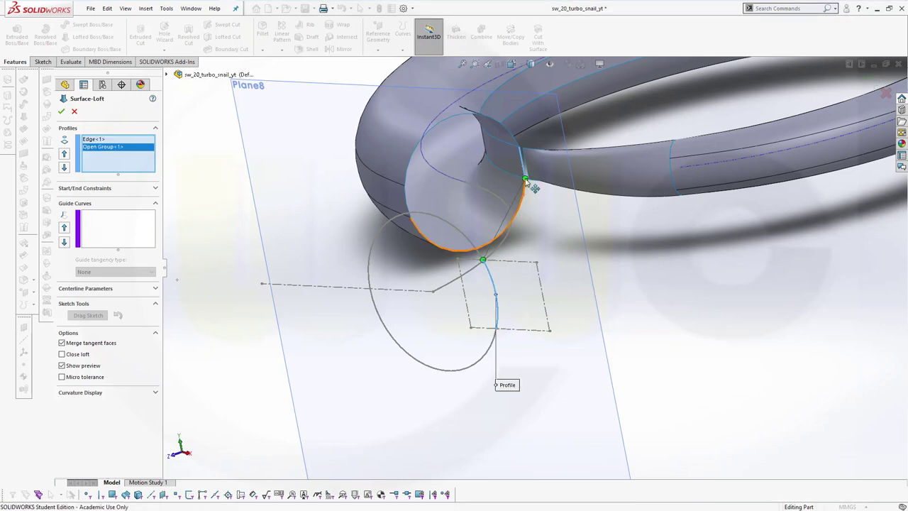
{"action": "left_click_drag", "start_coordinate": [526, 181], "coordinate": [519, 148]}
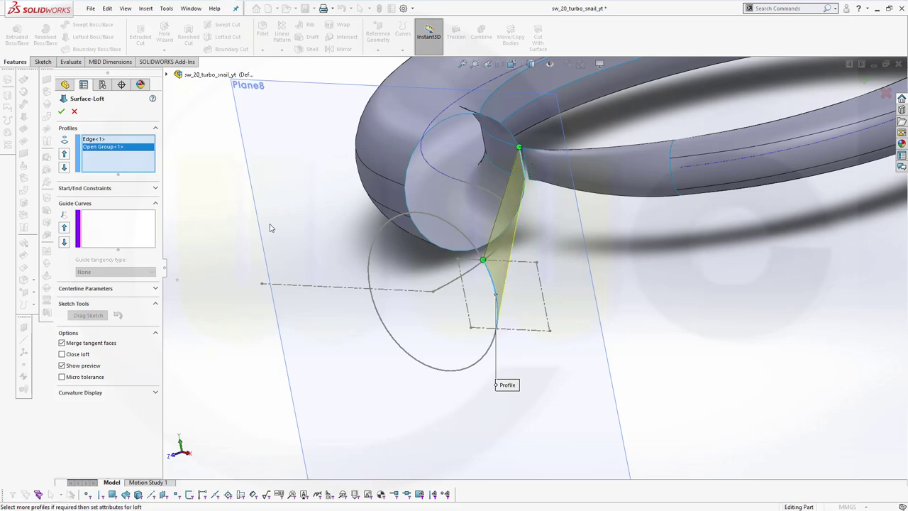
Set the loft start constraint to Tangency To Face and add Sketch10 as centerline.
{"action": "left_click", "coordinate": [154, 289]}
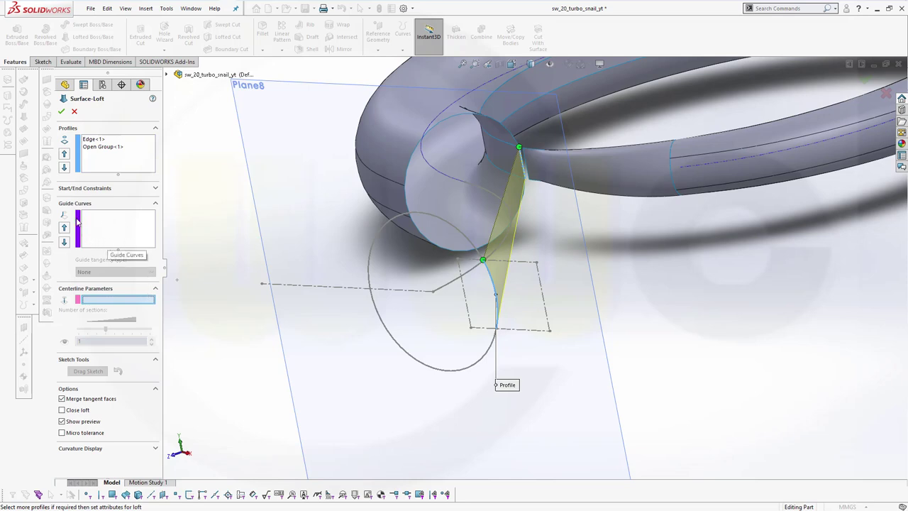
{"action": "left_click", "coordinate": [156, 189]}
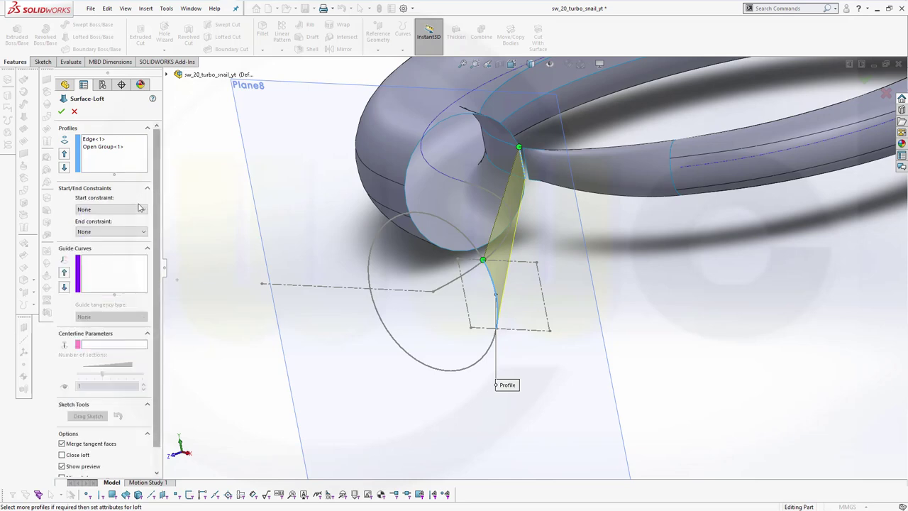
{"action": "left_click", "coordinate": [139, 209]}
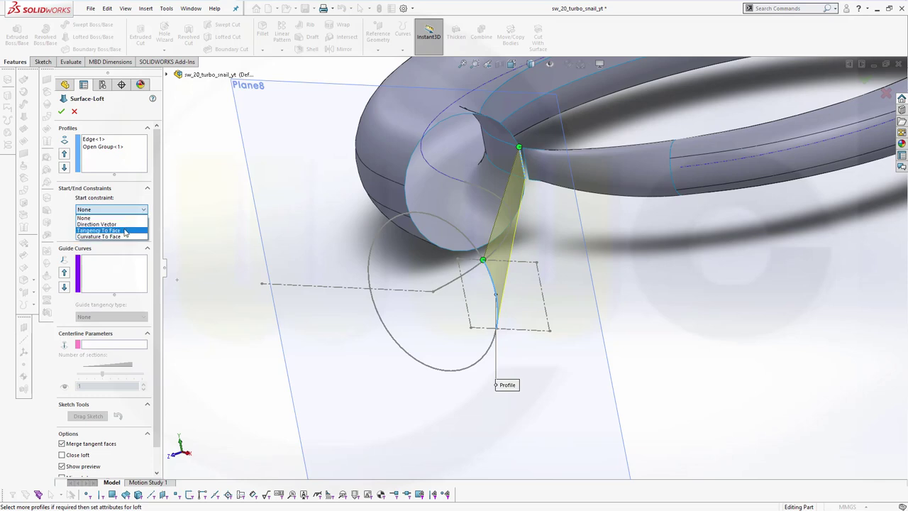
{"action": "left_click", "coordinate": [125, 231]}
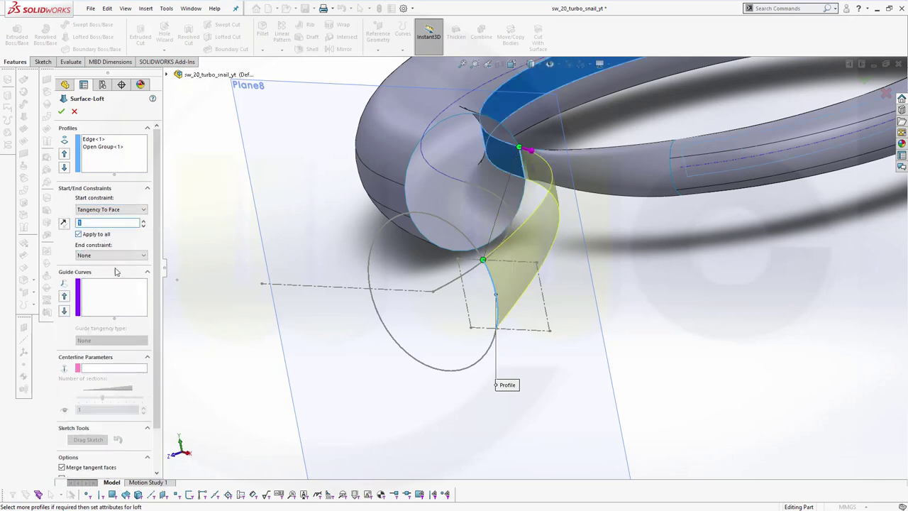
{"action": "left_click", "coordinate": [119, 369]}
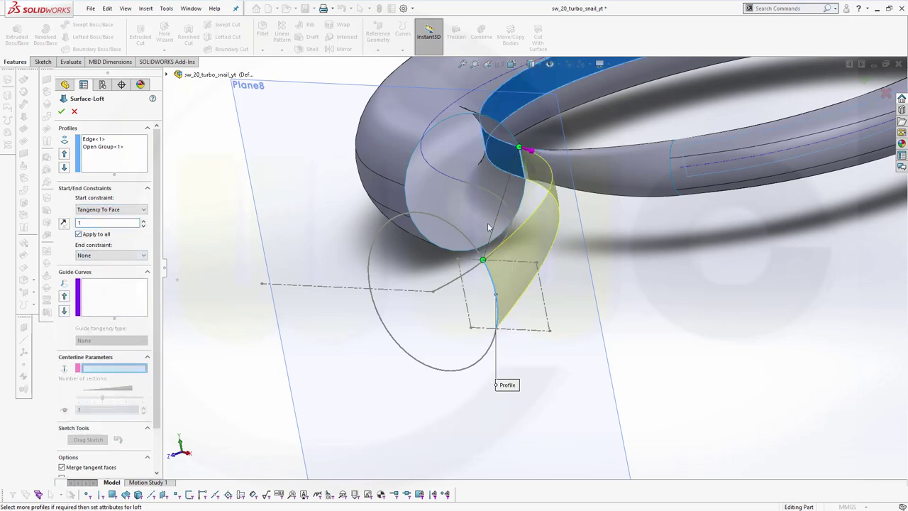
{"action": "left_click", "coordinate": [513, 215]}
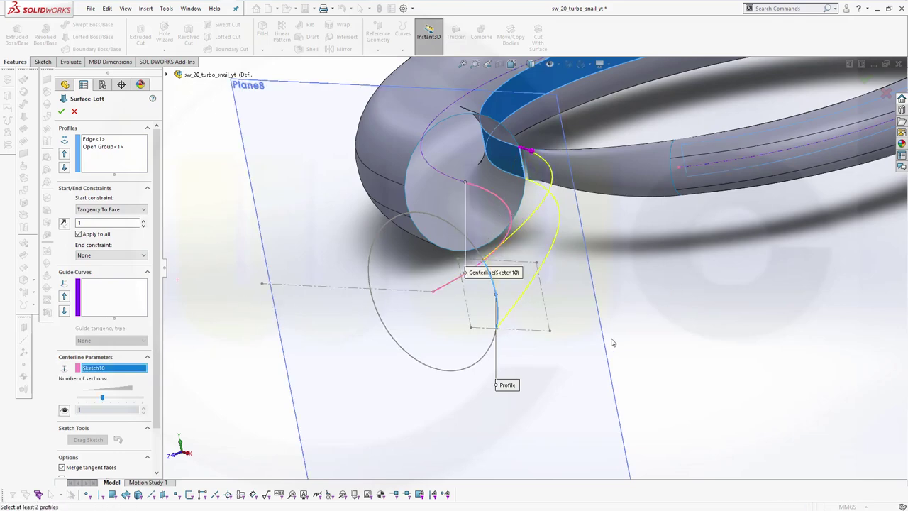
Remove the Sketch10 centerline and set the loft end constraint to Normal To Profile.
{"action": "mouse_move", "coordinate": [658, 340]}
{"action": "middle_mouse_down"}
{"action": "mouse_move", "coordinate": [668, 304]}
{"action": "mouse_move", "coordinate": [653, 286]}
{"action": "mouse_move", "coordinate": [617, 324]}
{"action": "middle_mouse_up"}
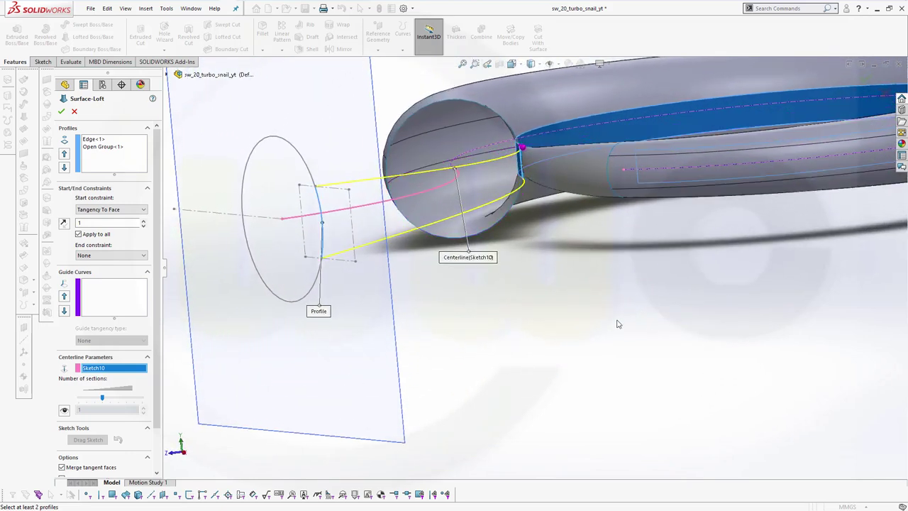
{"action": "right_click", "coordinate": [107, 369]}
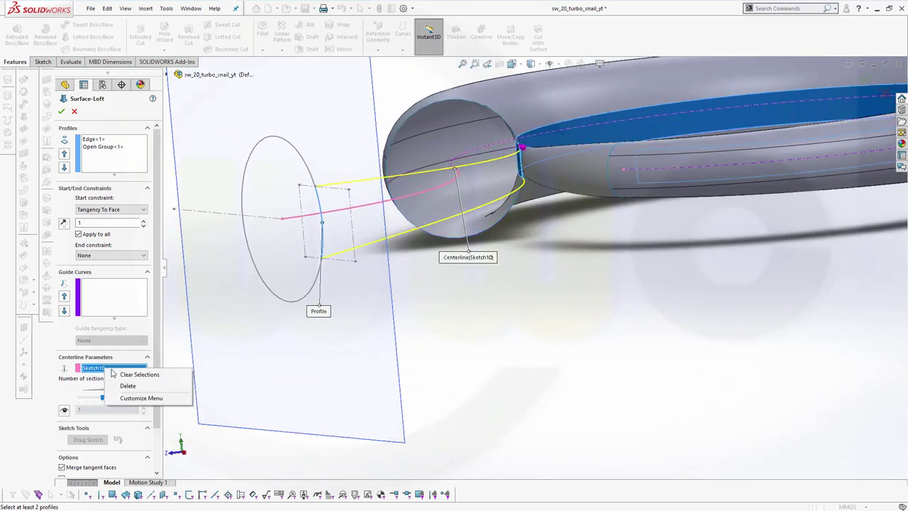
{"action": "left_click", "coordinate": [124, 387]}
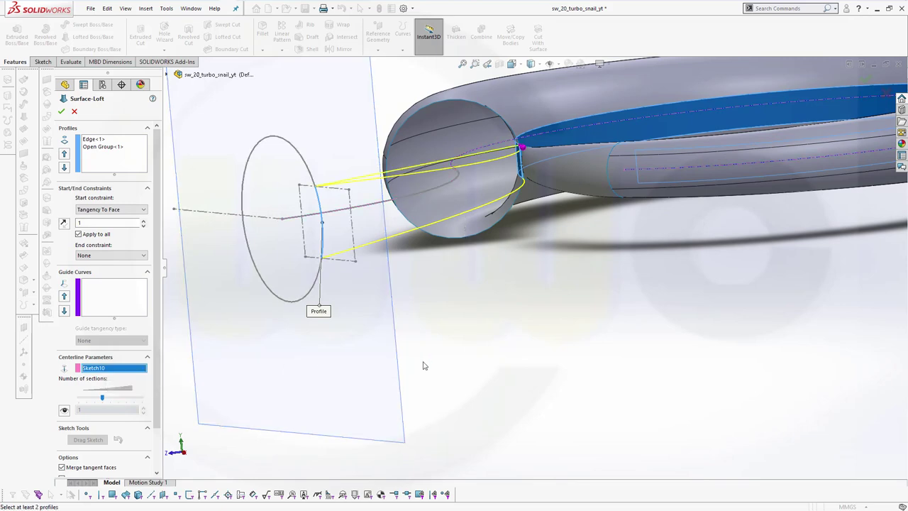
{"action": "mouse_move", "coordinate": [456, 351]}
{"action": "middle_mouse_down"}
{"action": "mouse_move", "coordinate": [490, 395]}
{"action": "mouse_move", "coordinate": [493, 419]}
{"action": "mouse_move", "coordinate": [468, 433]}
{"action": "mouse_move", "coordinate": [490, 414]}
{"action": "mouse_move", "coordinate": [487, 381]}
{"action": "middle_mouse_up"}
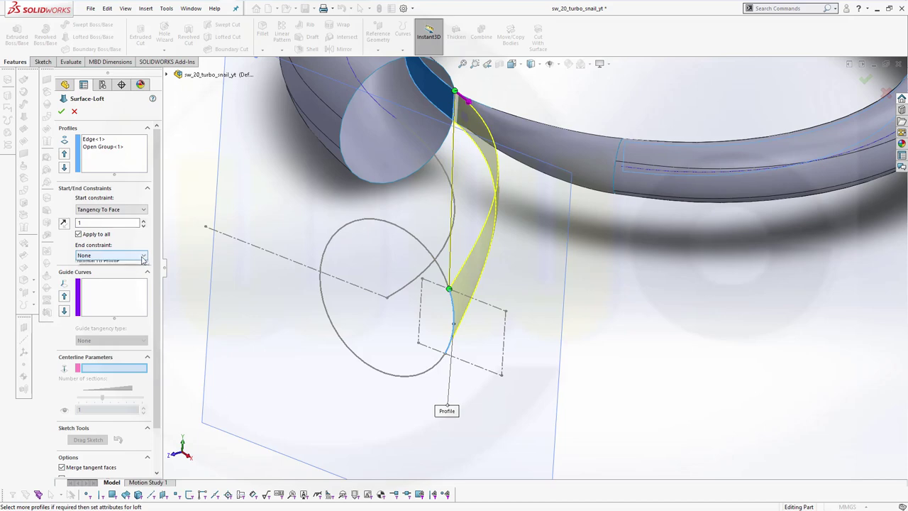
{"action": "left_click", "coordinate": [143, 256]}
{"action": "left_click", "coordinate": [102, 277]}
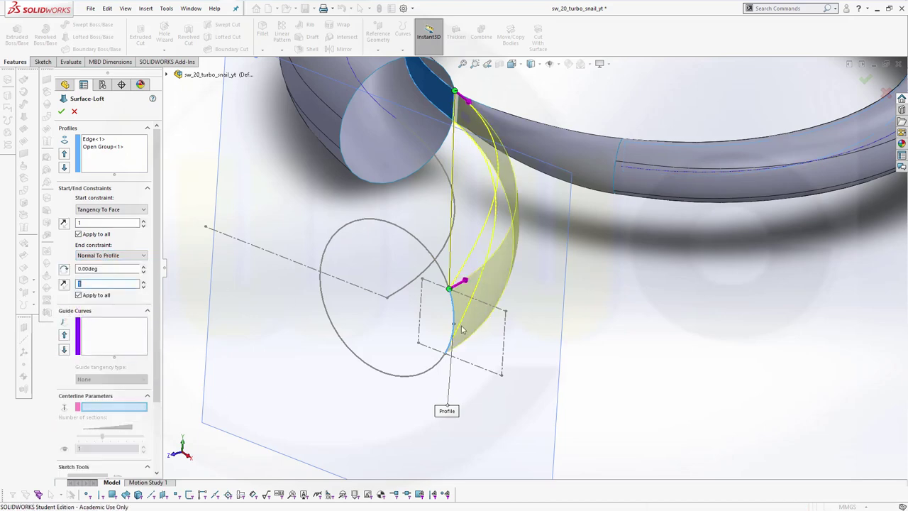
{"action": "middle_click_drag", "start_coordinate": [462, 329], "coordinate": [549, 329]}
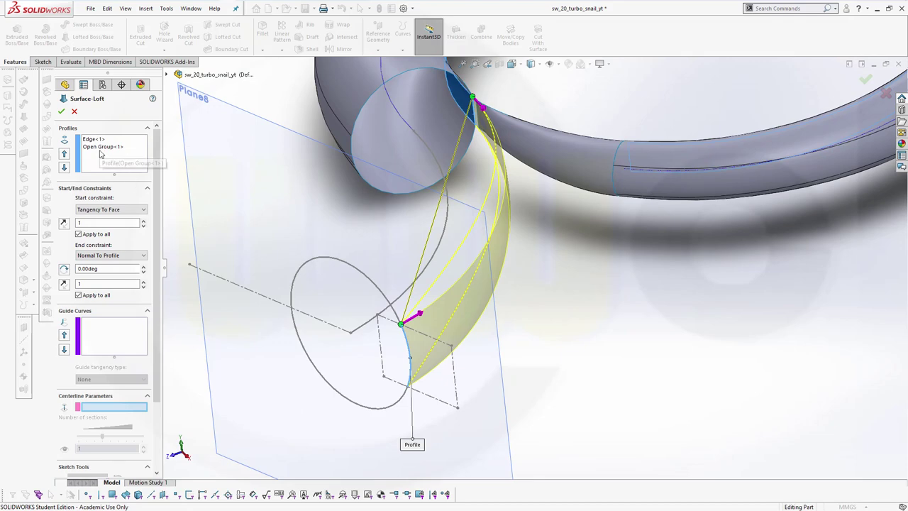
Accept the tongue loft as Surface-Loft5, inspect it, and launch a fresh surface loft.
{"action": "left_click", "coordinate": [61, 111]}
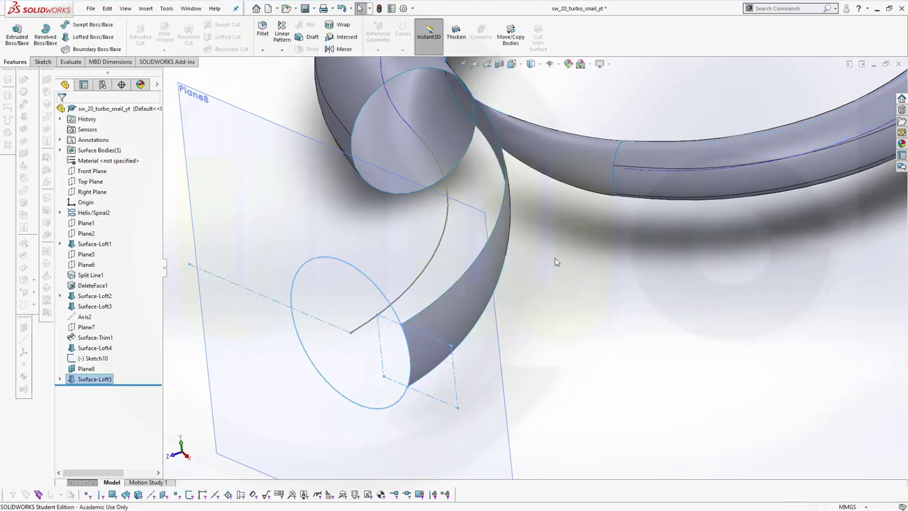
{"action": "middle_click_drag", "start_coordinate": [558, 259], "coordinate": [406, 245]}
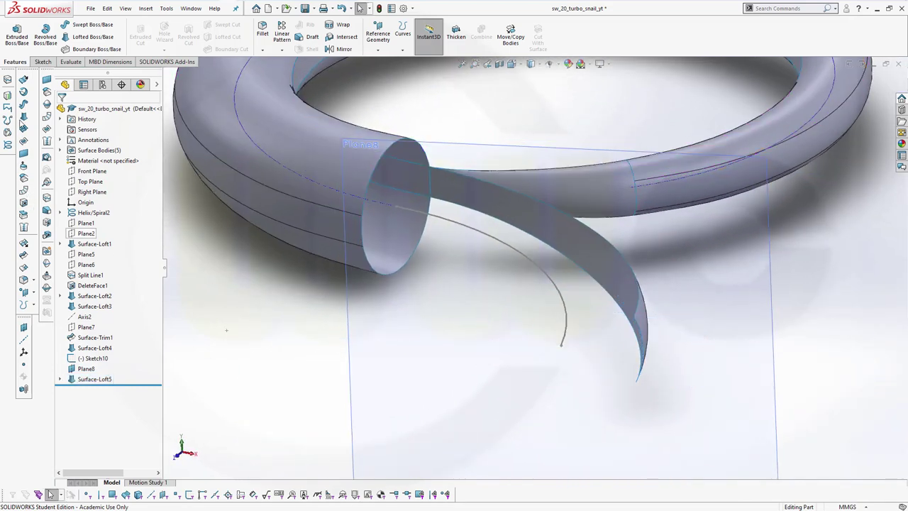
{"action": "key", "text": "Return"}
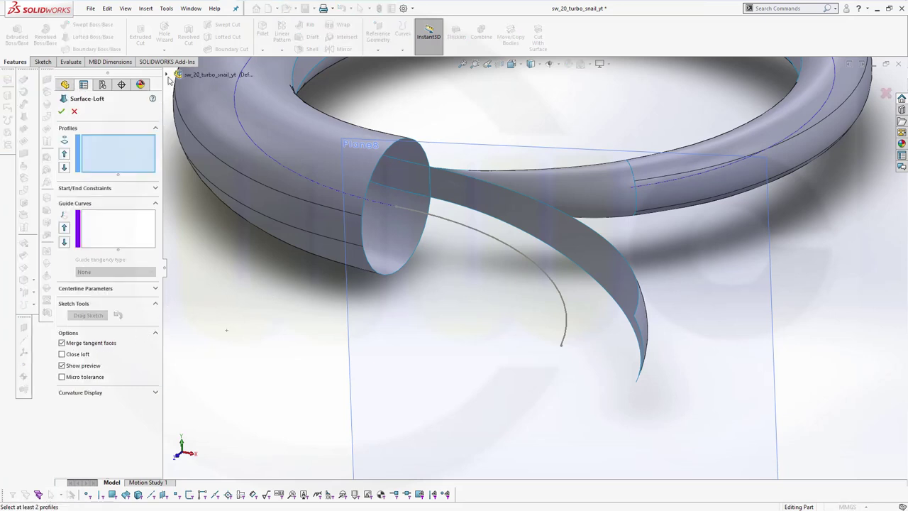
Make Sketch11, nested under Surface-Loft5, visible in the model.
{"action": "left_click", "coordinate": [167, 74]}
{"action": "left_click", "coordinate": [177, 346]}
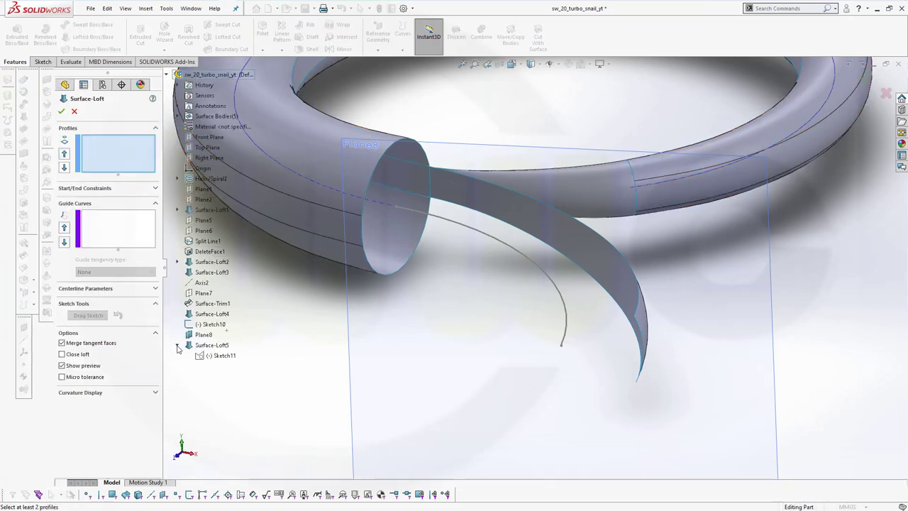
{"action": "right_click", "coordinate": [220, 355]}
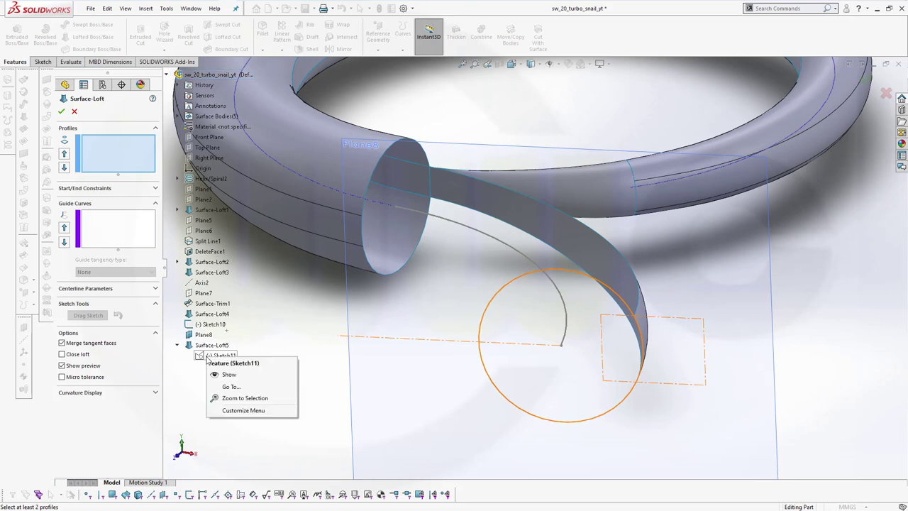
{"action": "left_click", "coordinate": [225, 373]}
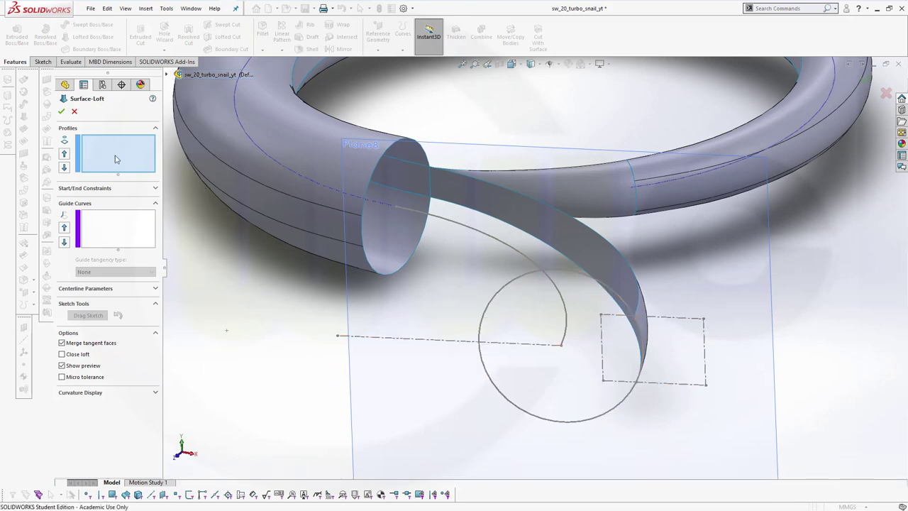
Pick the tube's open-end edge and the Sketch11 circle as grouped loft profiles via SelectionManager.
{"action": "right_click", "coordinate": [285, 298]}
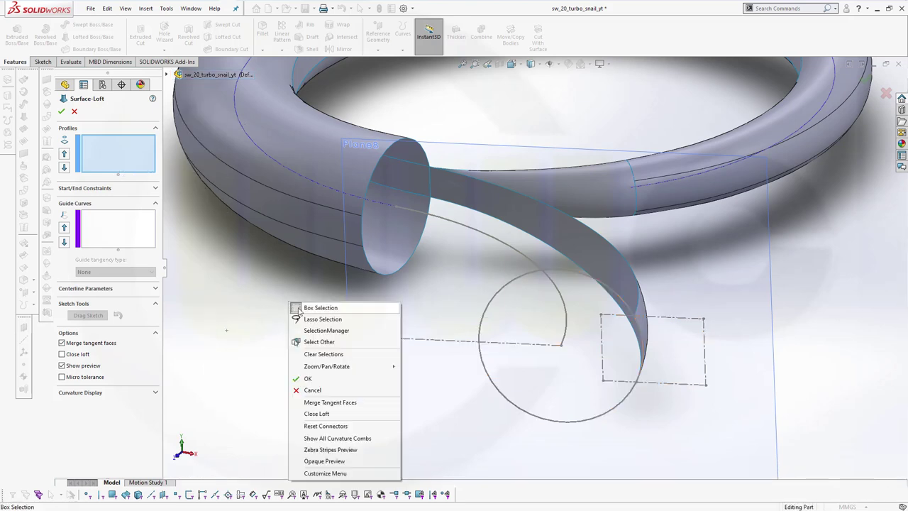
{"action": "left_click", "coordinate": [318, 330]}
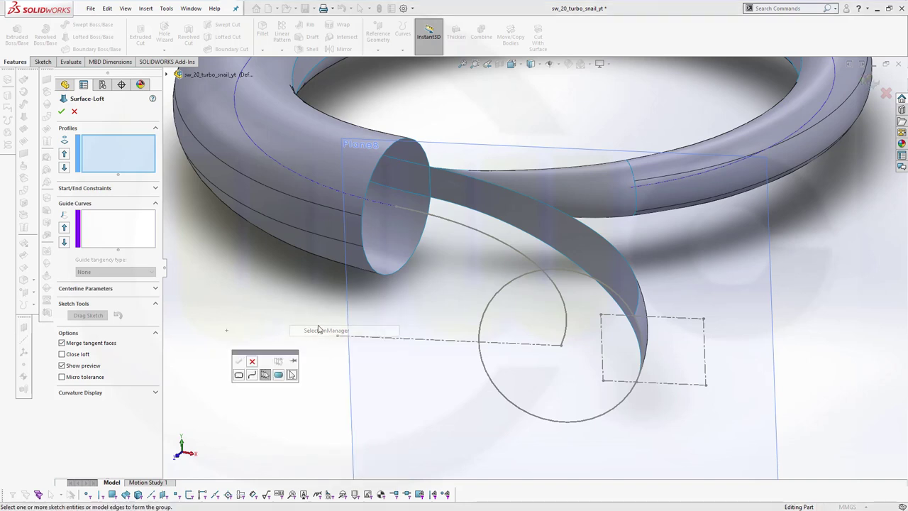
{"action": "left_click", "coordinate": [419, 247]}
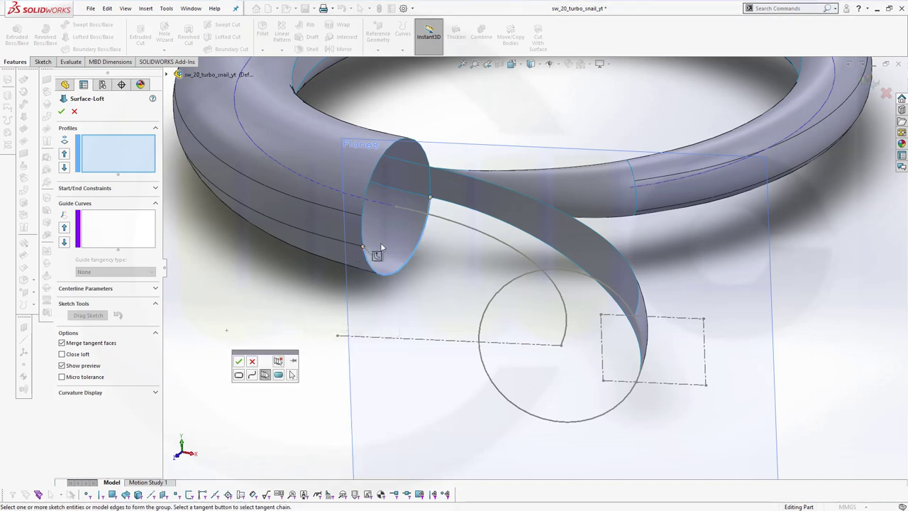
{"action": "left_click_drag", "start_coordinate": [361, 241], "coordinate": [369, 209]}
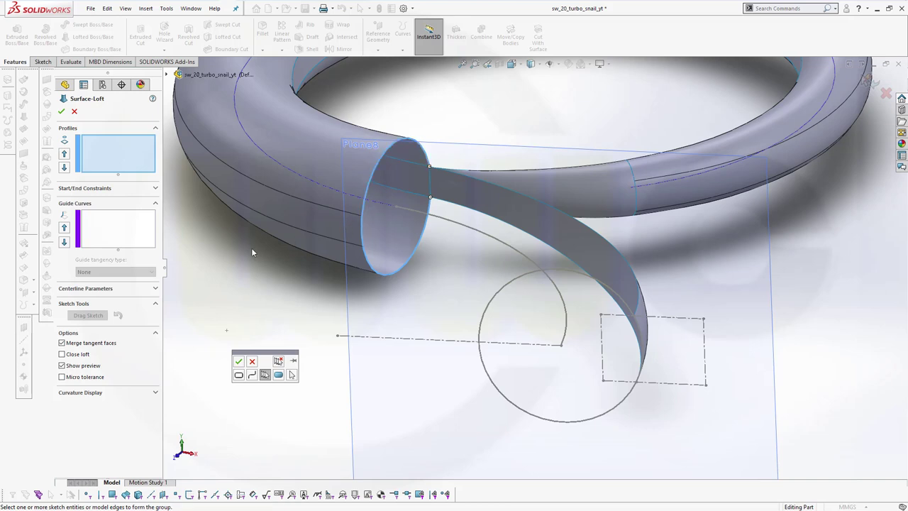
{"action": "left_click", "coordinate": [239, 362]}
{"action": "right_click", "coordinate": [231, 322]}
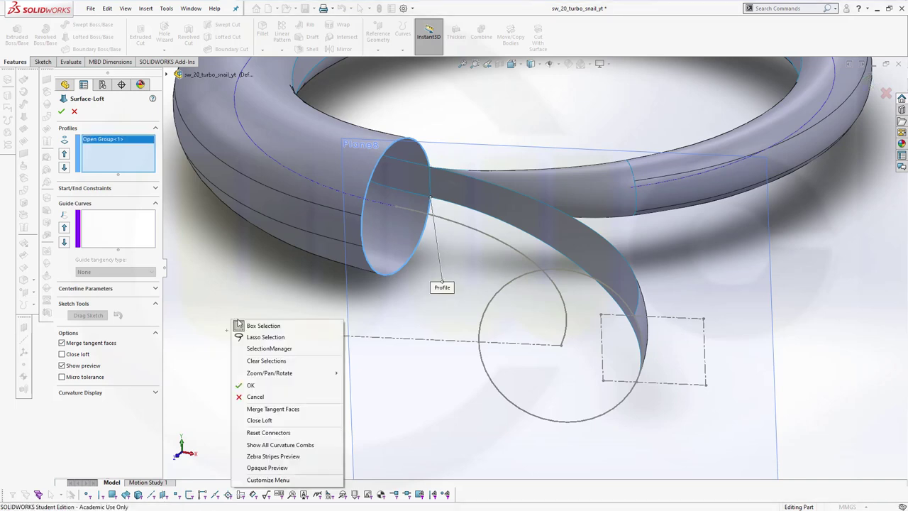
{"action": "left_click", "coordinate": [264, 349]}
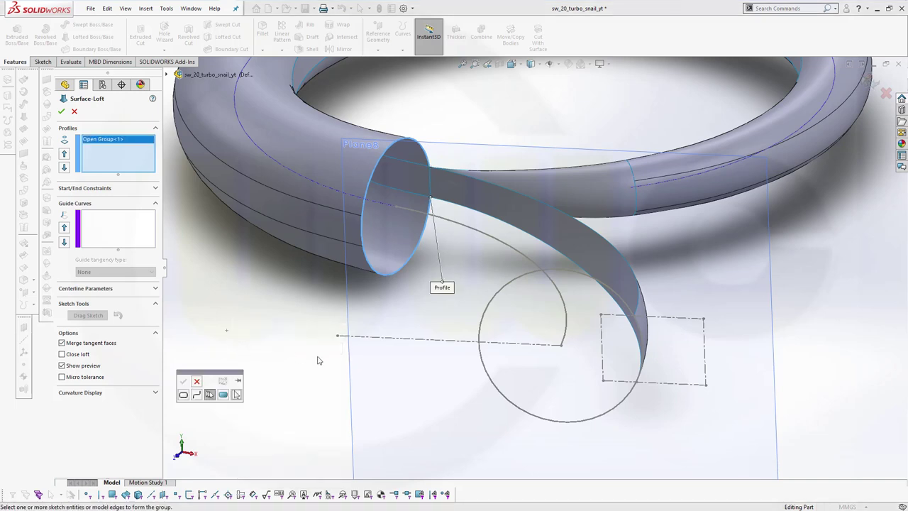
{"action": "left_click", "coordinate": [614, 415]}
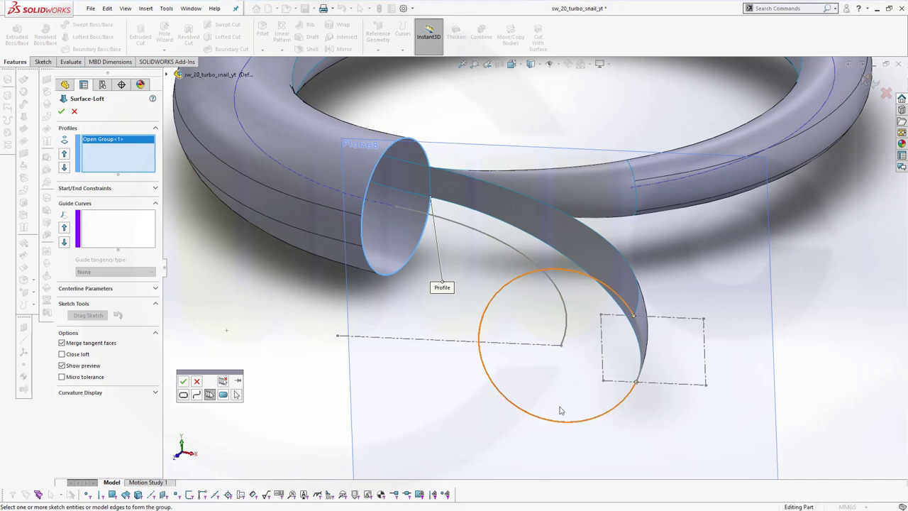
{"action": "left_click", "coordinate": [183, 381]}
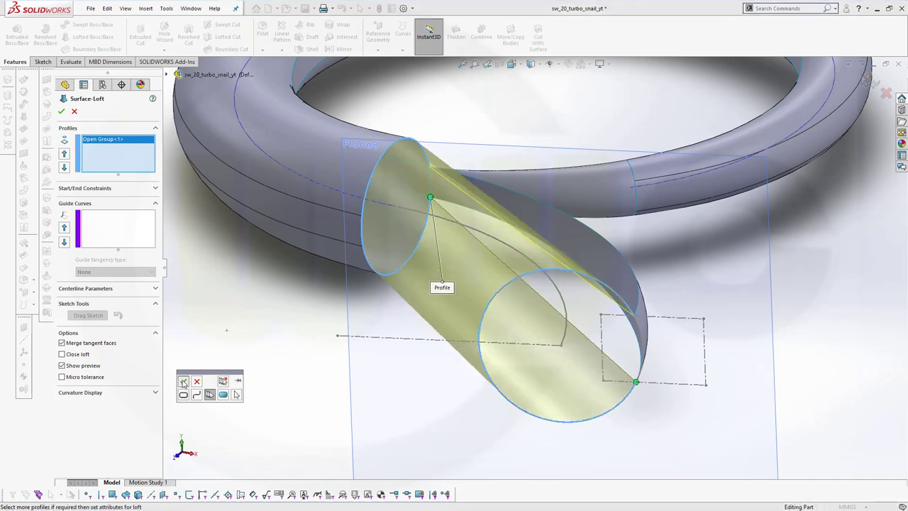
Set the outlet loft's start constraint to Tangency To Face.
{"action": "left_click", "coordinate": [156, 190]}
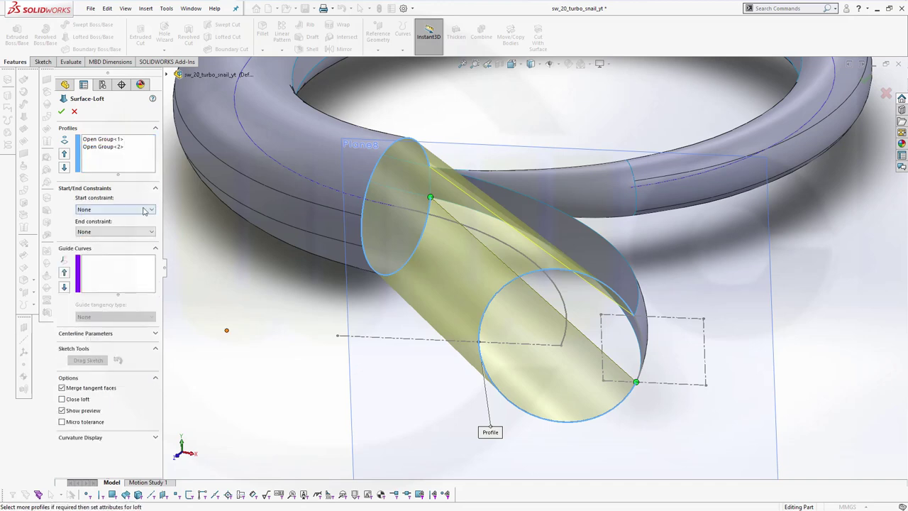
{"action": "left_click", "coordinate": [152, 212]}
{"action": "left_click", "coordinate": [106, 237]}
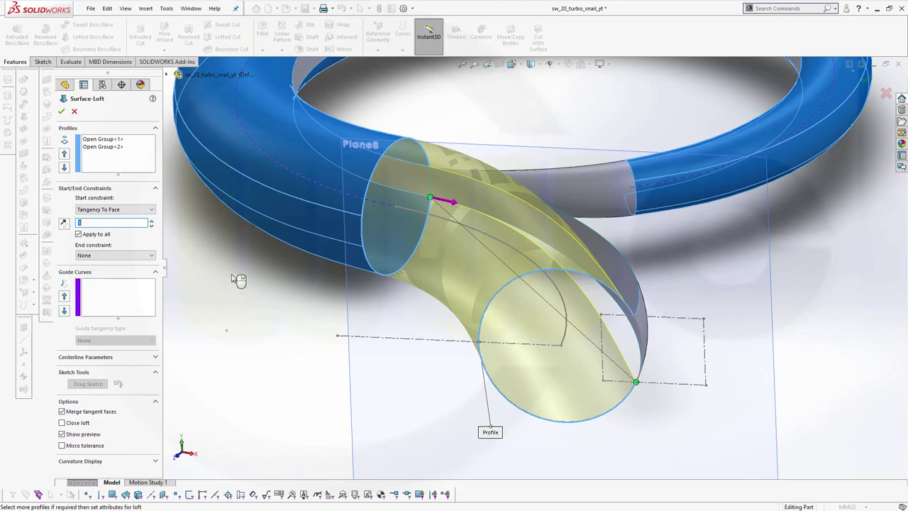
{"action": "middle_click_drag", "start_coordinate": [289, 292], "coordinate": [235, 317]}
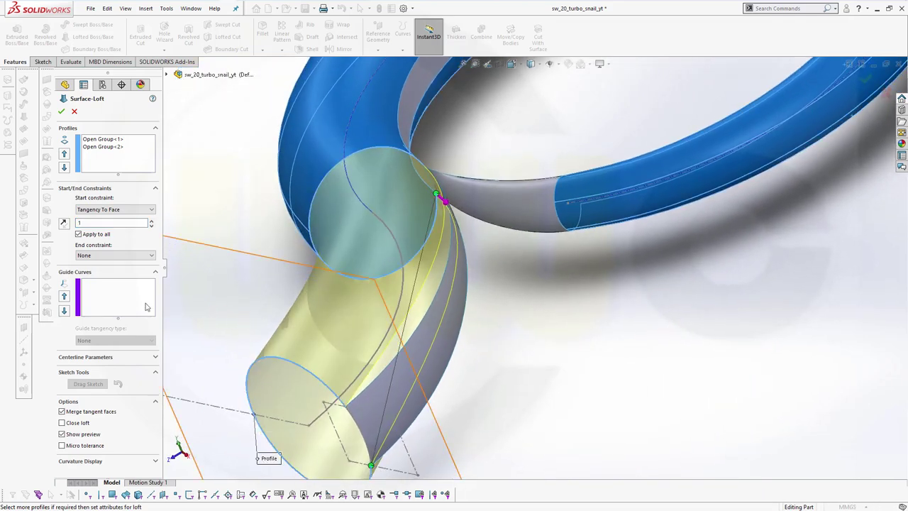
{"action": "left_click", "coordinate": [126, 303]}
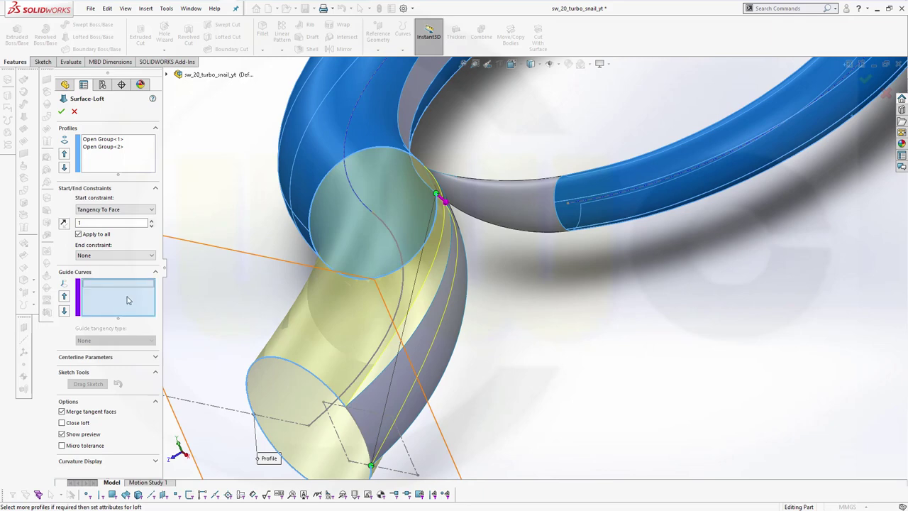
Add two model edges as guide curves for the outlet loft.
{"action": "left_click", "coordinate": [442, 274]}
{"action": "middle_click_drag", "start_coordinate": [443, 274], "coordinate": [448, 358]}
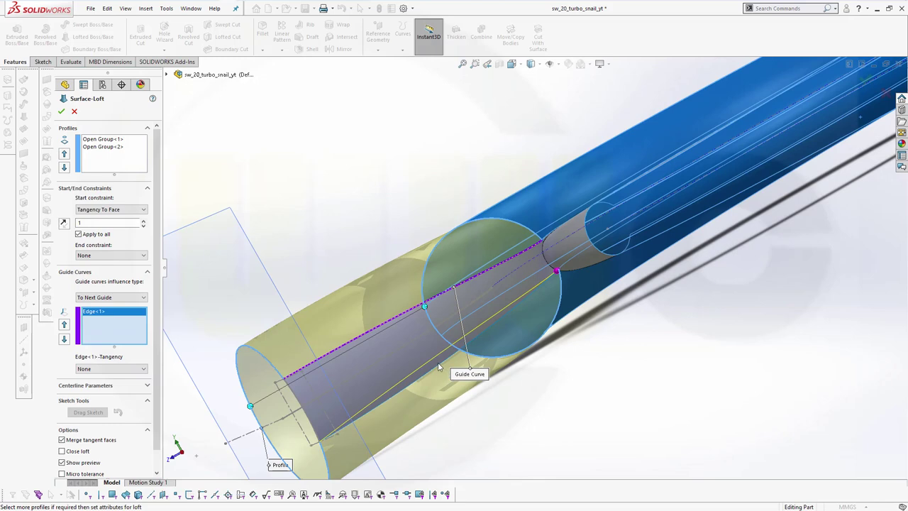
{"action": "left_click", "coordinate": [505, 371]}
{"action": "middle_click_drag", "start_coordinate": [504, 373], "coordinate": [610, 388]}
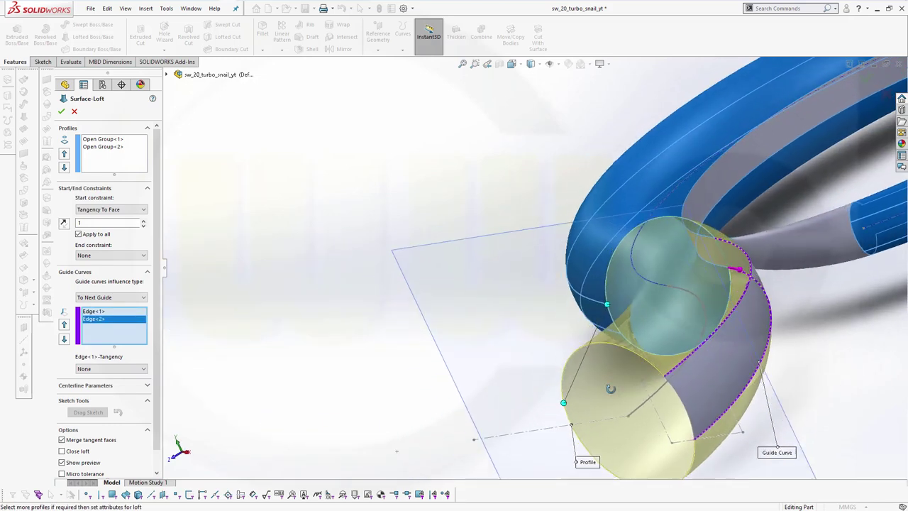
{"action": "scroll", "coordinate": [610, 388], "scroll_direction": "up", "scroll_amount": 8}
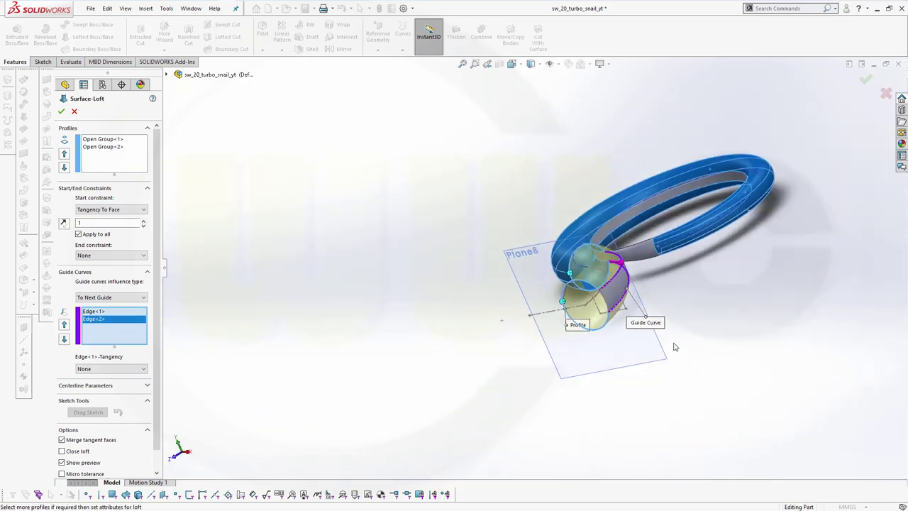
{"action": "middle_click_drag", "start_coordinate": [675, 346], "coordinate": [720, 365]}
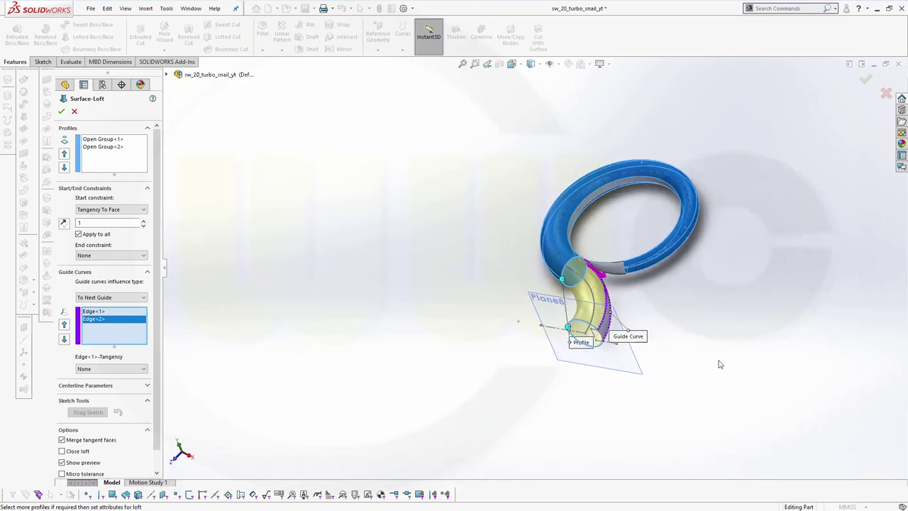
{"action": "scroll", "coordinate": [674, 347], "scroll_direction": "down", "scroll_amount": 5}
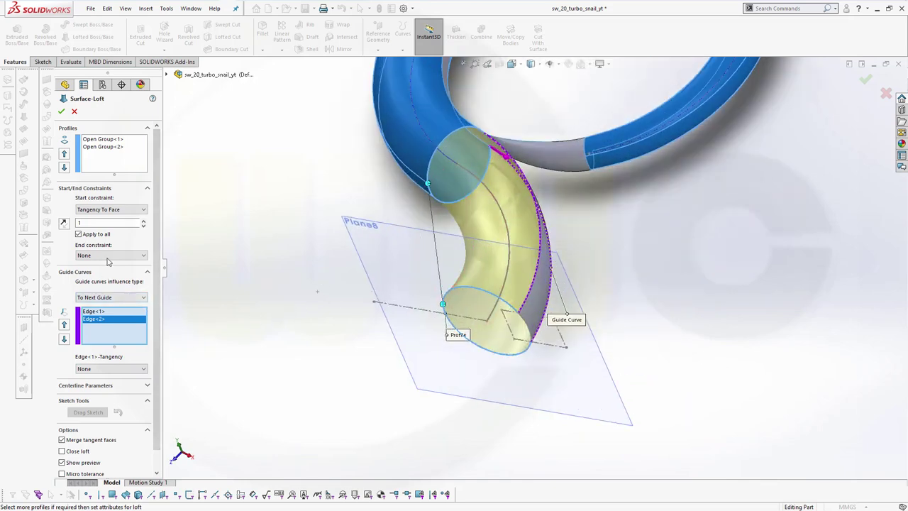
Set the end constraint to Normal To Profile, use Sketch10 as centerline, and create the loft.
{"action": "left_click", "coordinate": [138, 257]}
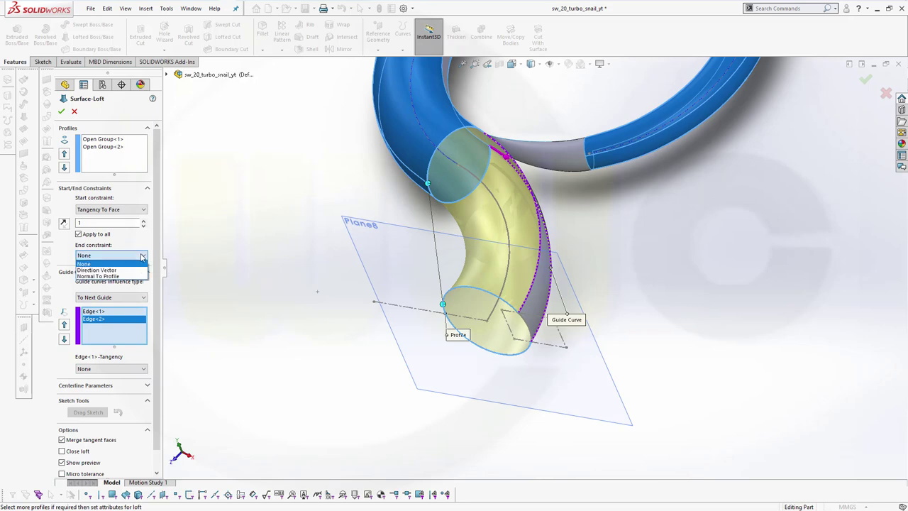
{"action": "left_click", "coordinate": [107, 276]}
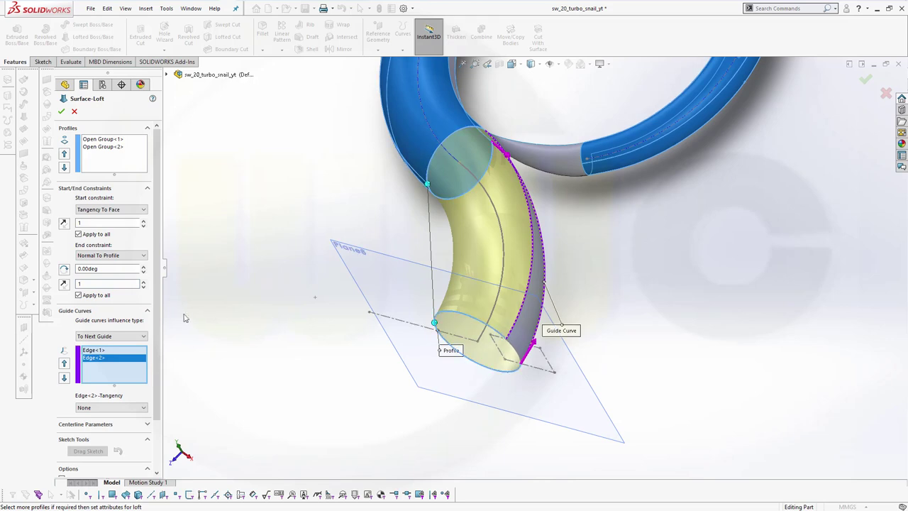
{"action": "left_click", "coordinate": [108, 426]}
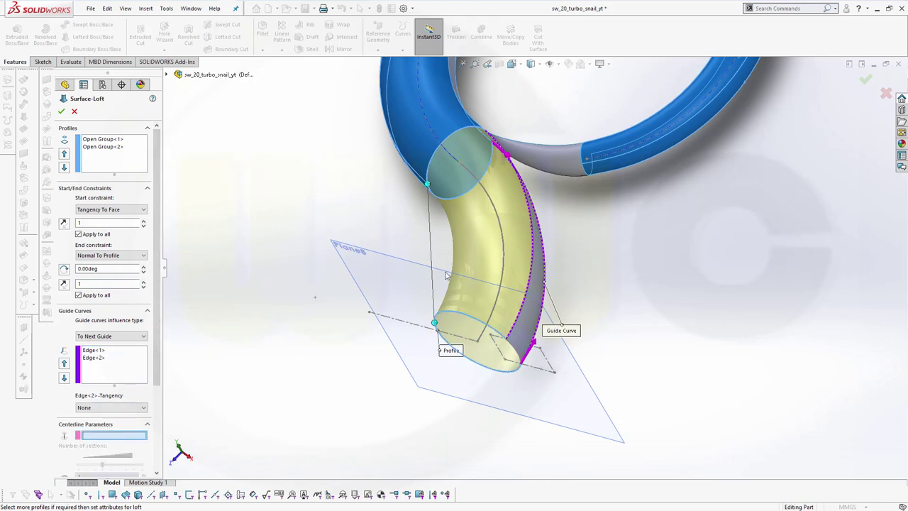
{"action": "left_click", "coordinate": [499, 268]}
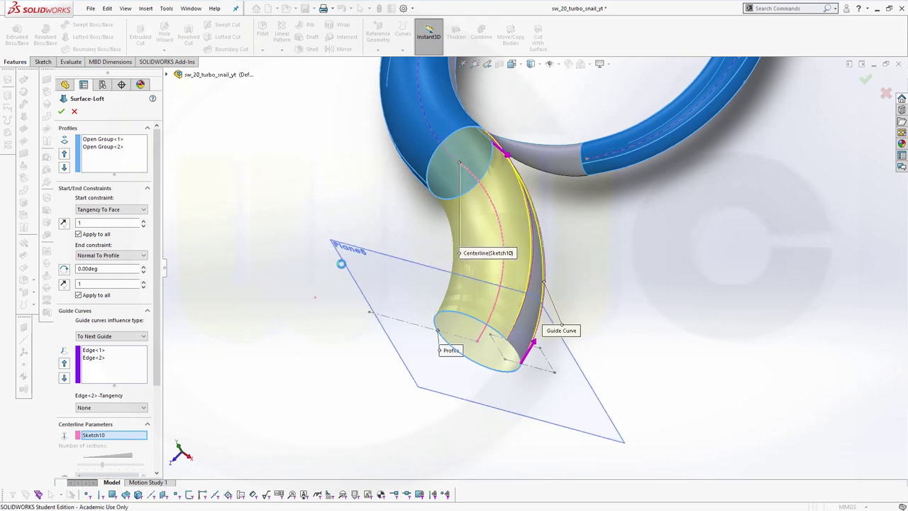
{"action": "middle_click_drag", "start_coordinate": [282, 252], "coordinate": [308, 234]}
{"action": "middle_click_drag", "start_coordinate": [289, 205], "coordinate": [289, 172]}
{"action": "left_click", "coordinate": [61, 112]}
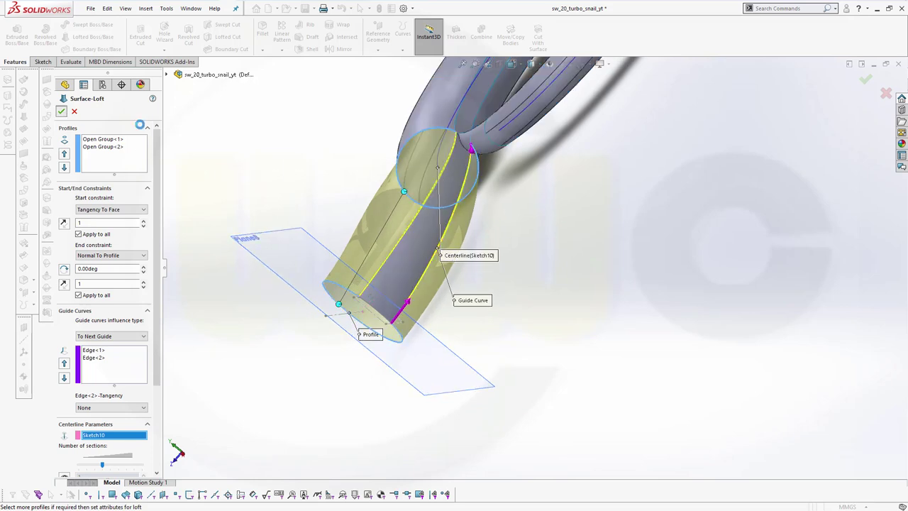
Edit Surface-Loft6, delete Sketch10 from its centerline parameters, and rebuild the outlet.
{"action": "middle_click_drag", "start_coordinate": [556, 291], "coordinate": [596, 363]}
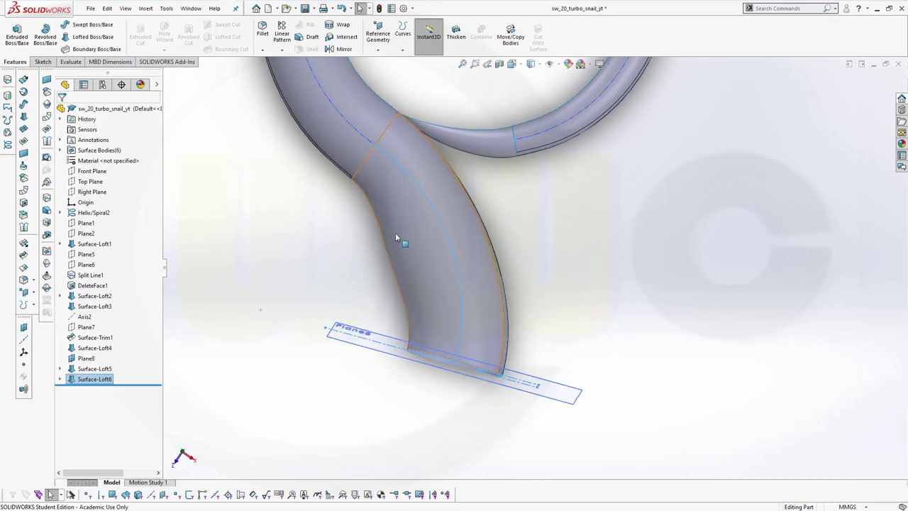
{"action": "right_click", "coordinate": [84, 379]}
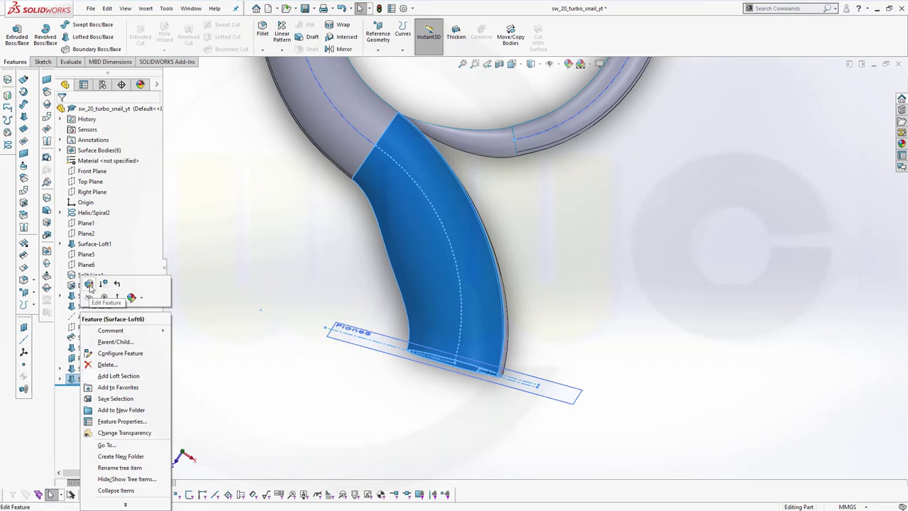
{"action": "left_click", "coordinate": [90, 285]}
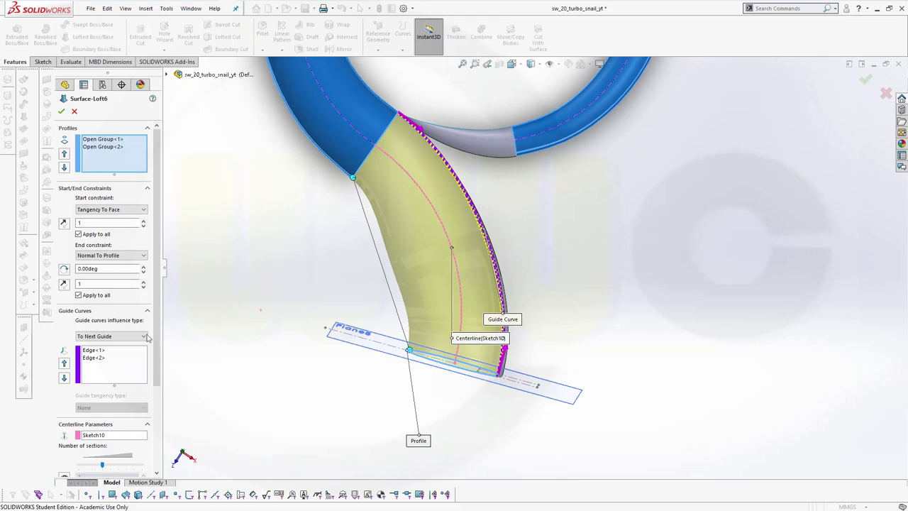
{"action": "left_click", "coordinate": [104, 436]}
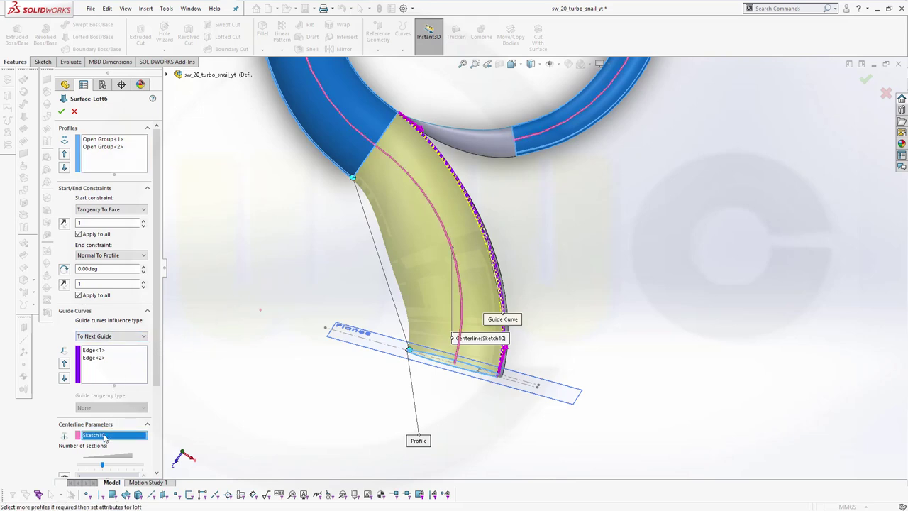
{"action": "right_click", "coordinate": [105, 436]}
{"action": "left_click", "coordinate": [127, 452]}
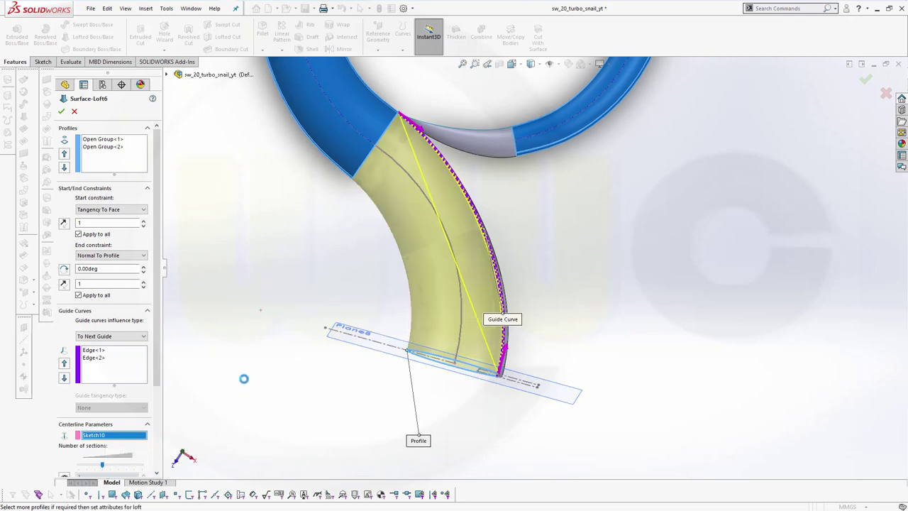
{"action": "left_click", "coordinate": [62, 112]}
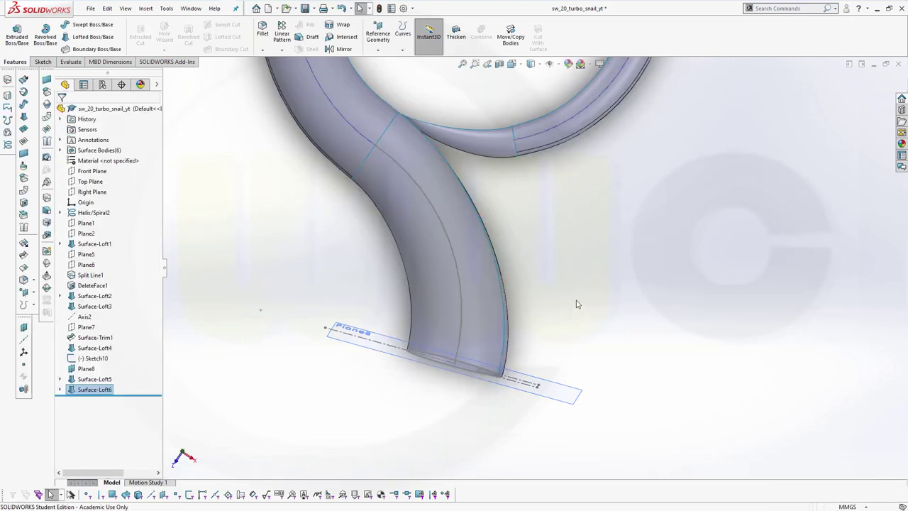
{"action": "middle_click_drag", "start_coordinate": [577, 303], "coordinate": [395, 263]}
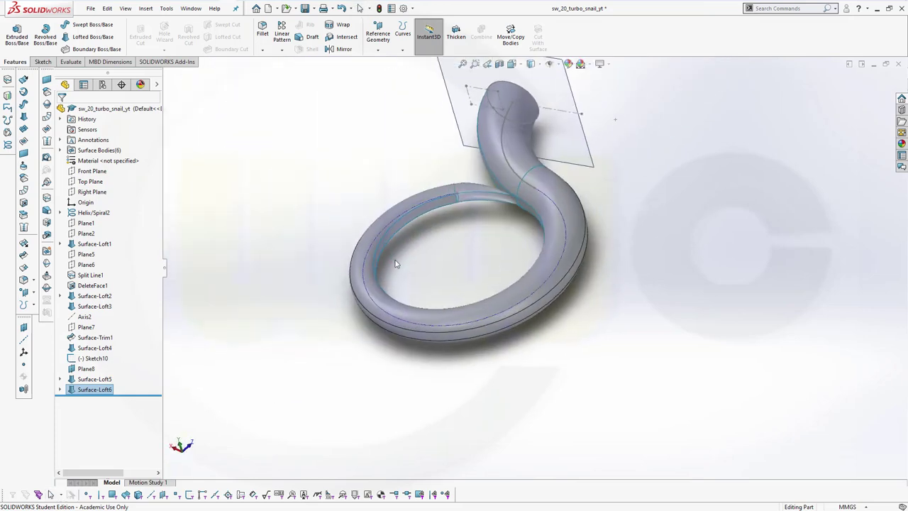
{"action": "scroll", "coordinate": [462, 148], "scroll_direction": "up", "scroll_amount": 3}
{"action": "scroll", "coordinate": [458, 164], "scroll_direction": "down", "scroll_amount": 5}
Add DeleteFace1, Surface-Loft2, Surface-Loft4 and Surface-Loft5 to Surface-Loft6 in the knit, creating Surface-Knit1.
{"action": "scroll", "coordinate": [429, 203], "scroll_direction": "up", "scroll_amount": 1}
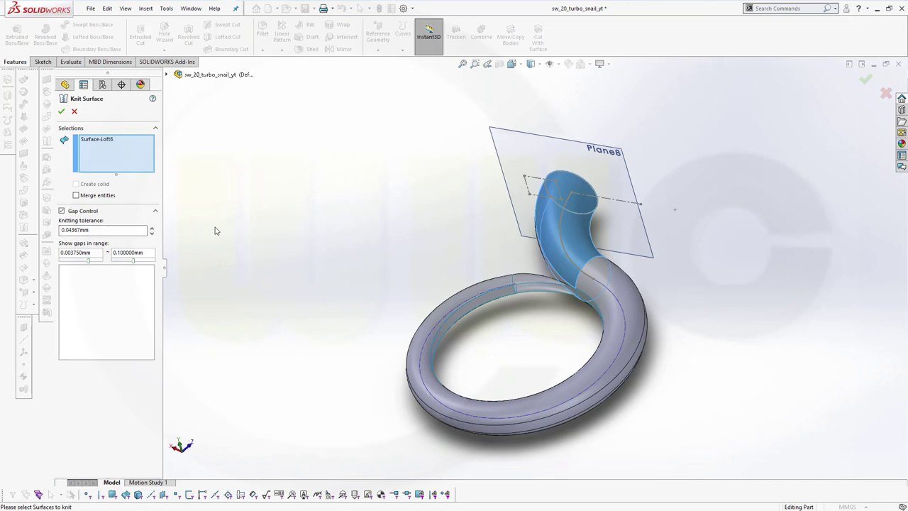
{"action": "left_click", "coordinate": [454, 305]}
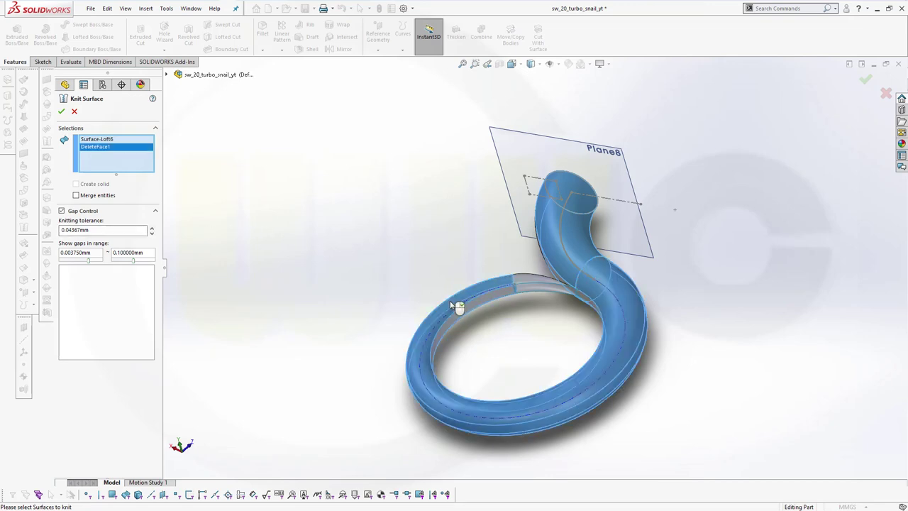
{"action": "left_click", "coordinate": [472, 310]}
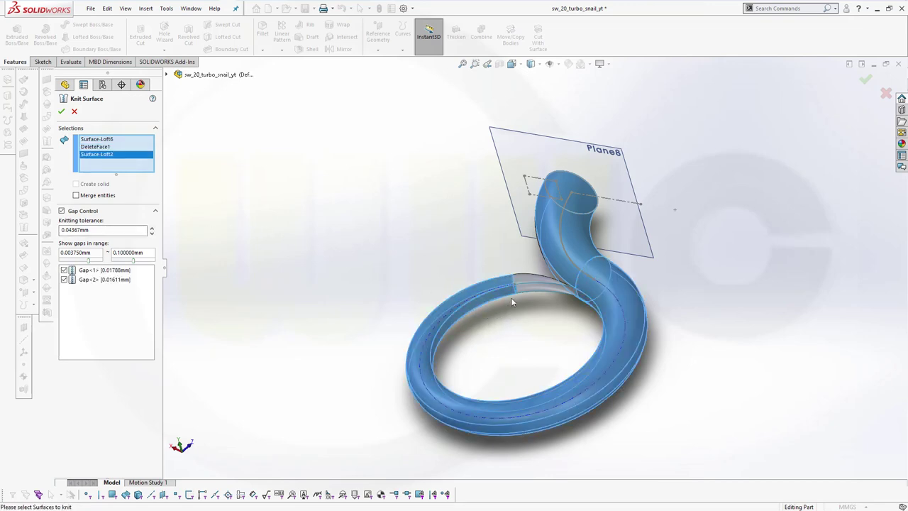
{"action": "left_click", "coordinate": [532, 281]}
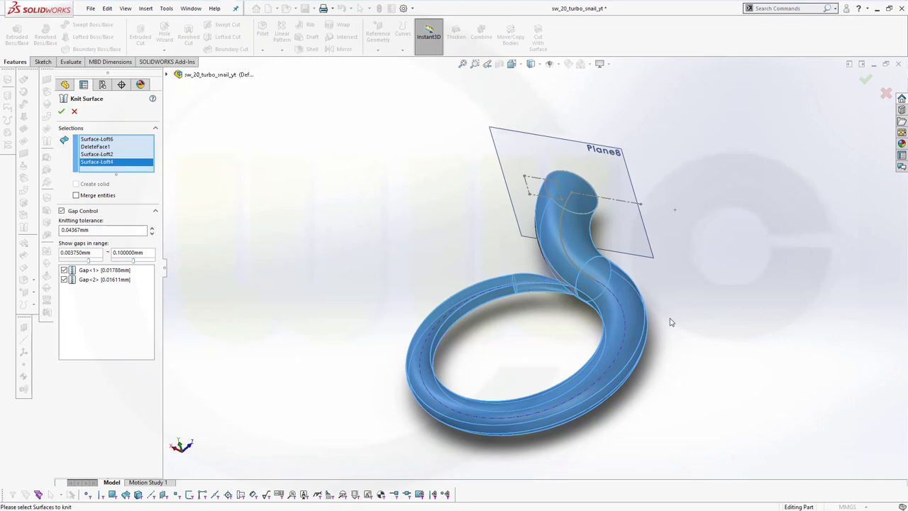
{"action": "middle_click_drag", "start_coordinate": [671, 329], "coordinate": [428, 260]}
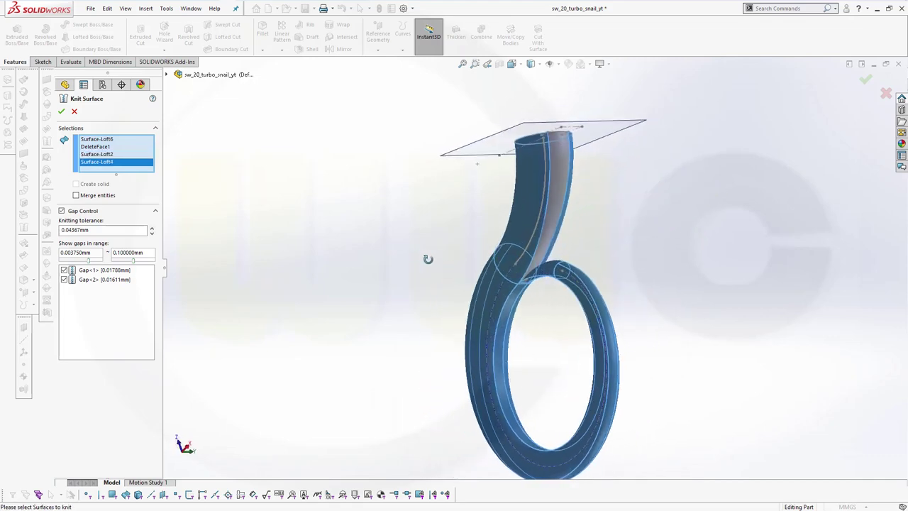
{"action": "left_click", "coordinate": [560, 185]}
{"action": "middle_click_drag", "start_coordinate": [657, 231], "coordinate": [639, 205]}
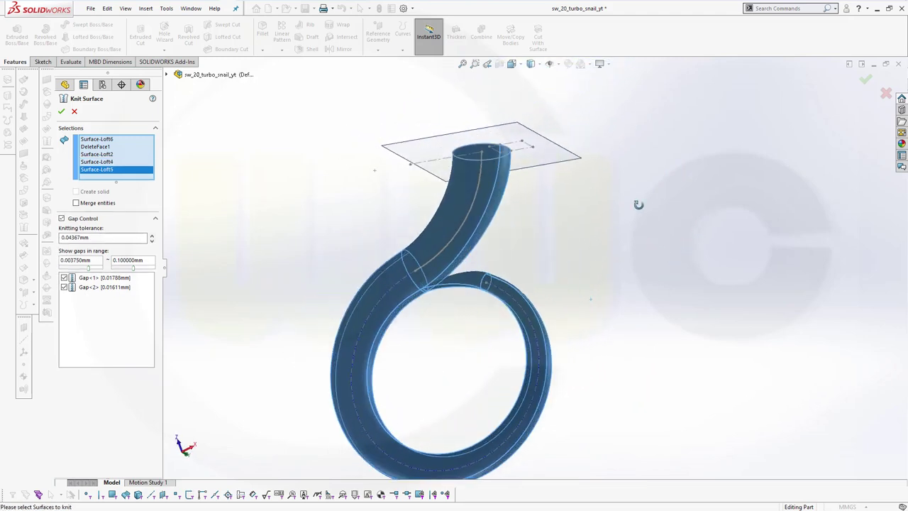
{"action": "left_click", "coordinate": [62, 112]}
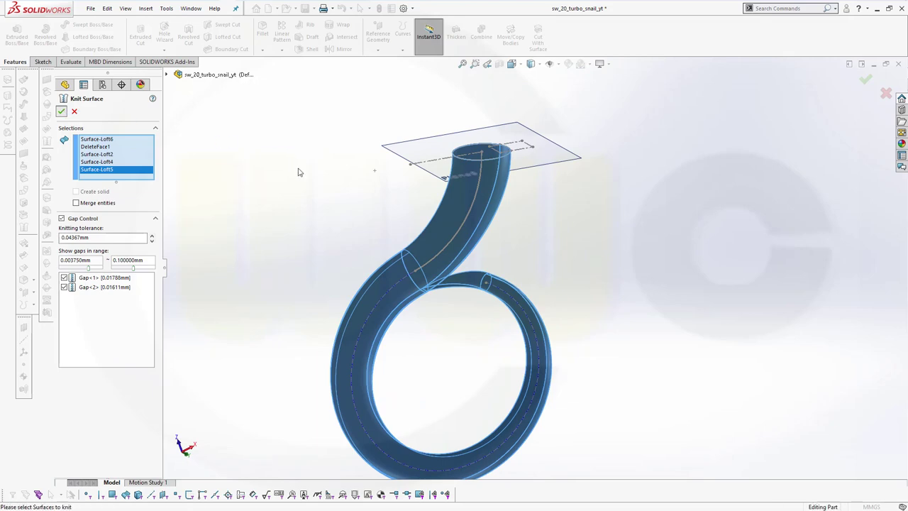
{"action": "middle_click_drag", "start_coordinate": [346, 245], "coordinate": [298, 345]}
{"action": "scroll", "coordinate": [324, 352], "scroll_direction": "up", "scroll_amount": 3}
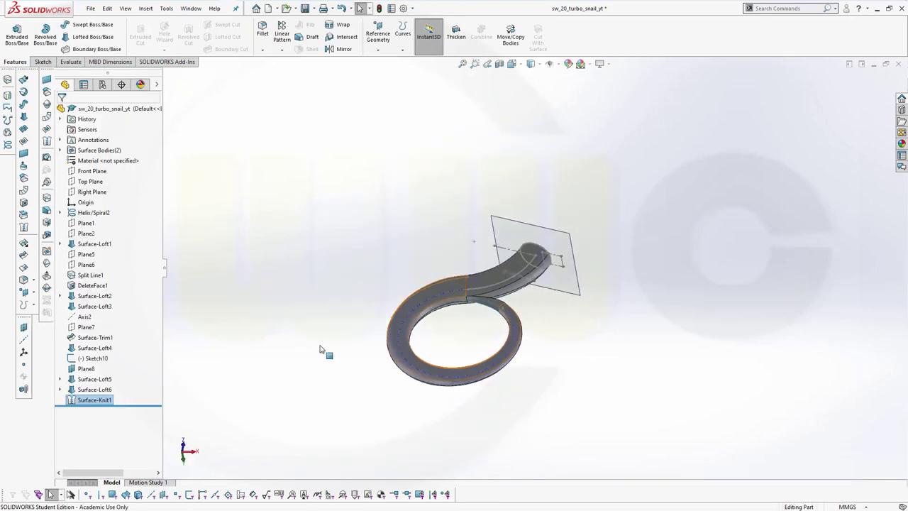
{"action": "middle_click_drag", "start_coordinate": [432, 349], "coordinate": [444, 329]}
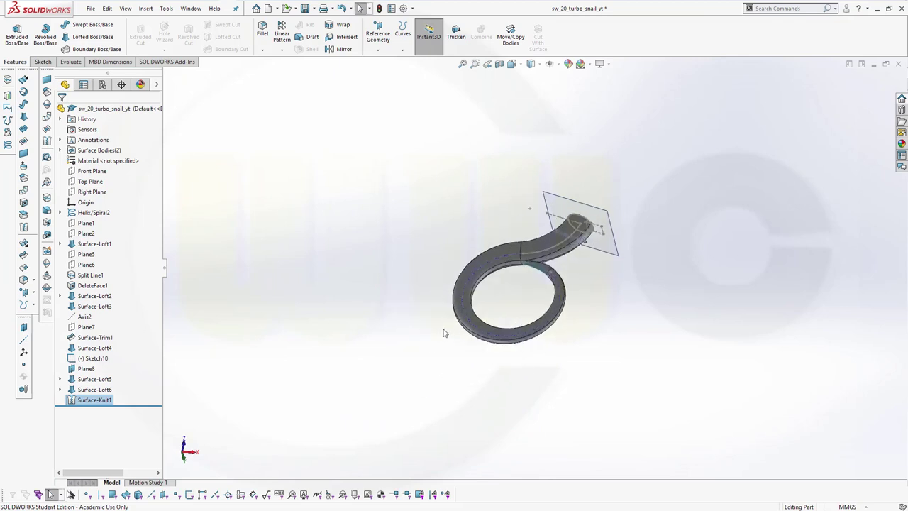
{"action": "scroll", "coordinate": [551, 266], "scroll_direction": "down", "scroll_amount": 2}
{"action": "scroll", "coordinate": [587, 220], "scroll_direction": "down", "scroll_amount": 2}
{"action": "scroll", "coordinate": [586, 220], "scroll_direction": "down", "scroll_amount": 2}
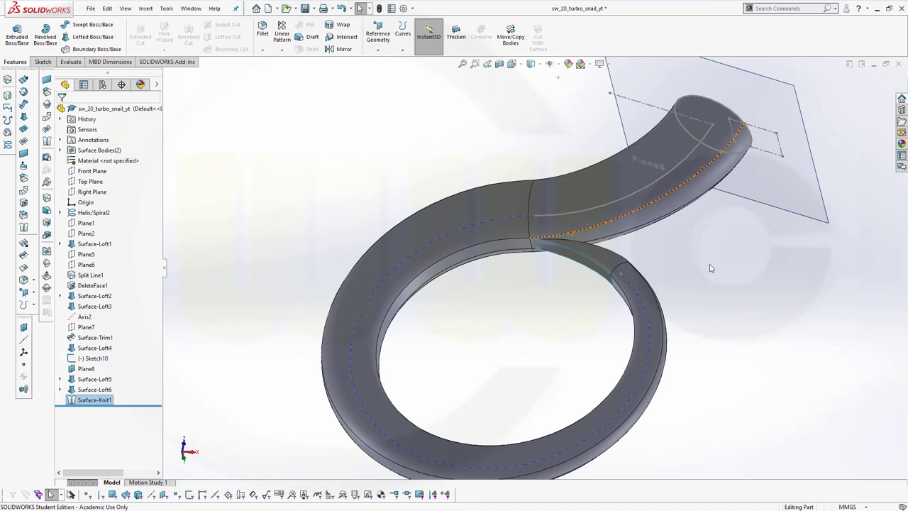
{"action": "middle_click_drag", "start_coordinate": [712, 268], "coordinate": [780, 440]}
{"action": "scroll", "coordinate": [691, 340], "scroll_direction": "down", "scroll_amount": 3}
{"action": "scroll", "coordinate": [681, 319], "scroll_direction": "up", "scroll_amount": 5}
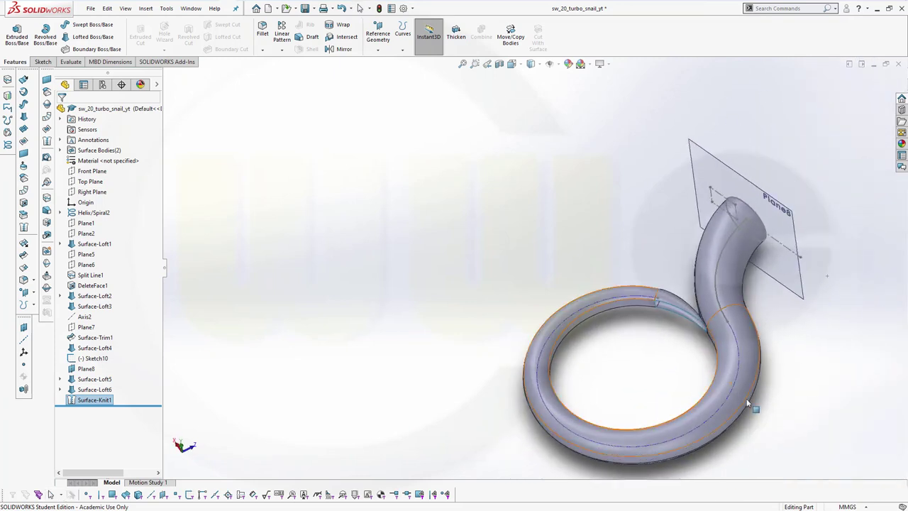
{"action": "scroll", "coordinate": [778, 439], "scroll_direction": "up", "scroll_amount": 2}
{"action": "scroll", "coordinate": [742, 422], "scroll_direction": "down", "scroll_amount": 2}
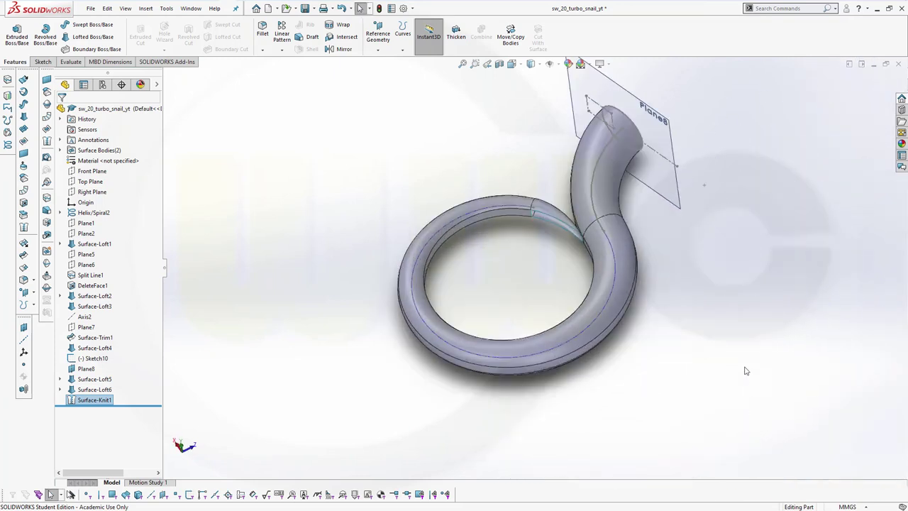